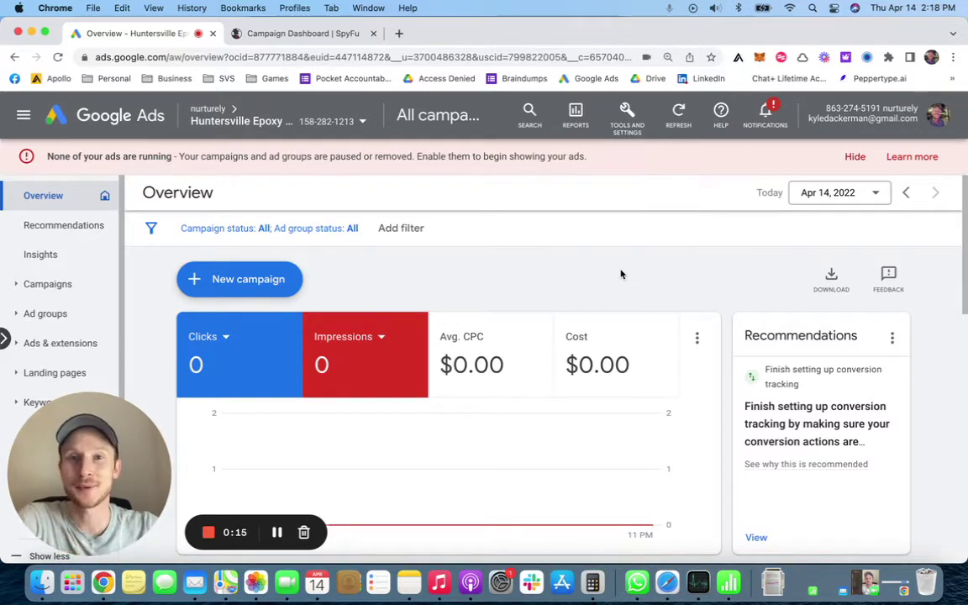
- Create a new campaign and pick Website traffic as its objective
{"action": "scroll", "coordinate": [562, 283], "scroll_direction": "down", "scroll_amount": 1}
{"action": "scroll", "coordinate": [562, 283], "scroll_direction": "up", "scroll_amount": 1}
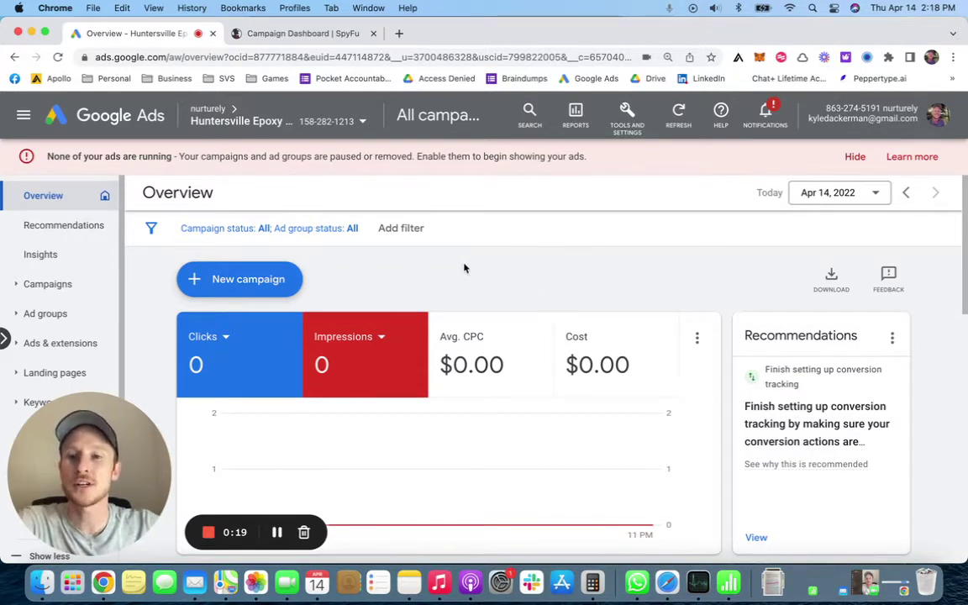
{"action": "left_click", "coordinate": [227, 286]}
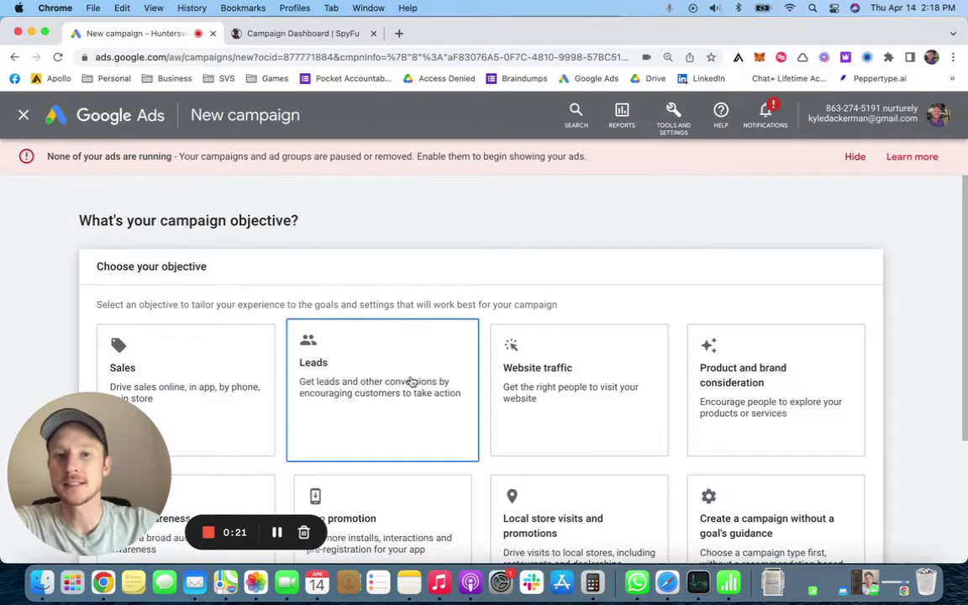
{"action": "scroll", "coordinate": [412, 382], "scroll_direction": "down", "scroll_amount": 1}
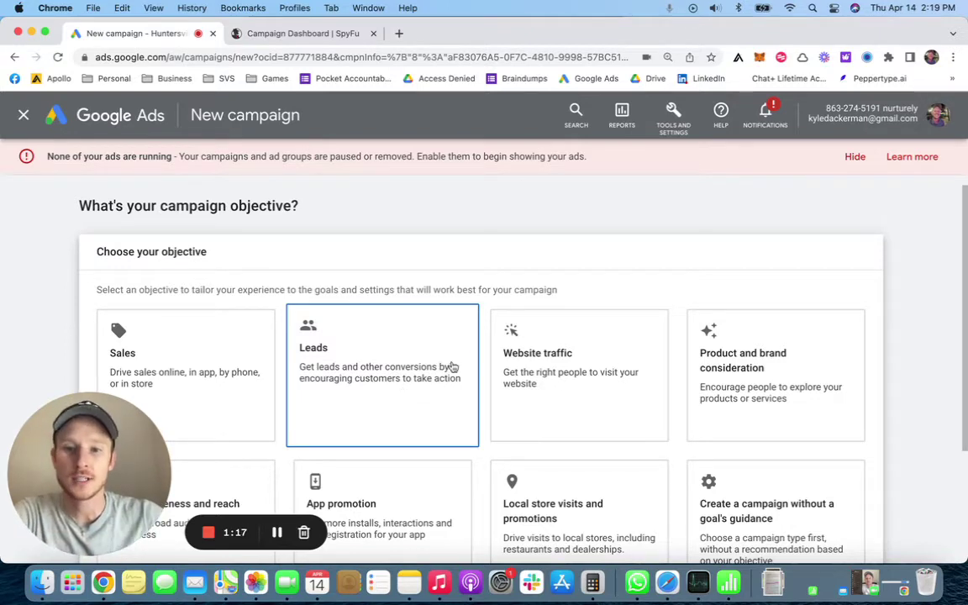
{"action": "left_click", "coordinate": [512, 351]}
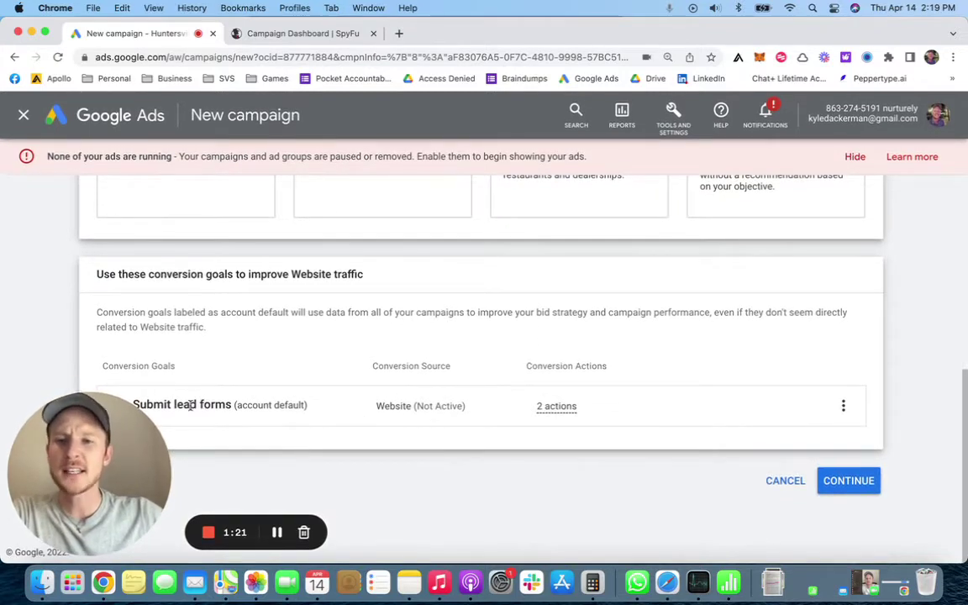
{"action": "scroll", "coordinate": [135, 415], "scroll_direction": "up", "scroll_amount": 1}
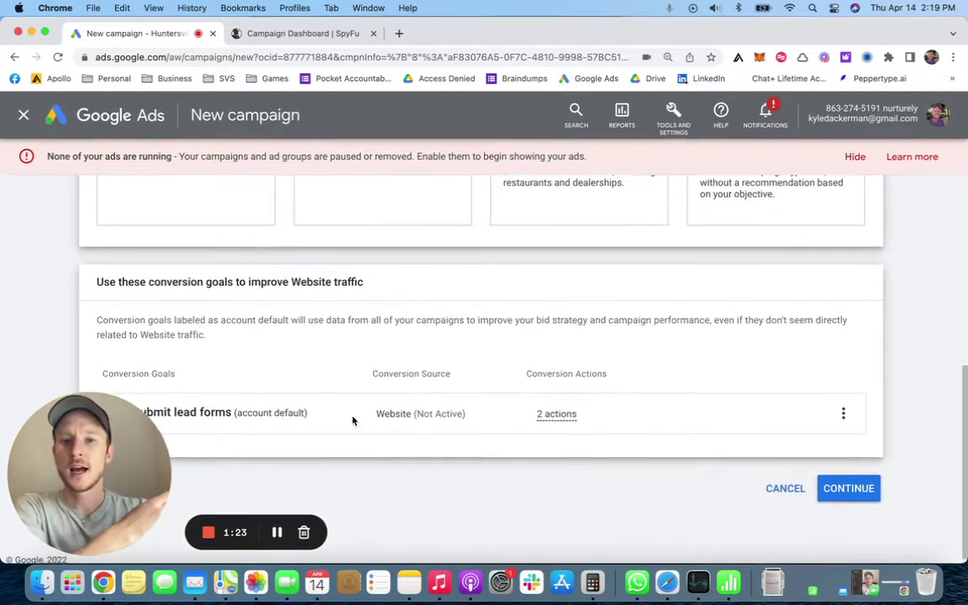
{"action": "scroll", "coordinate": [305, 394], "scroll_direction": "down", "scroll_amount": 1}
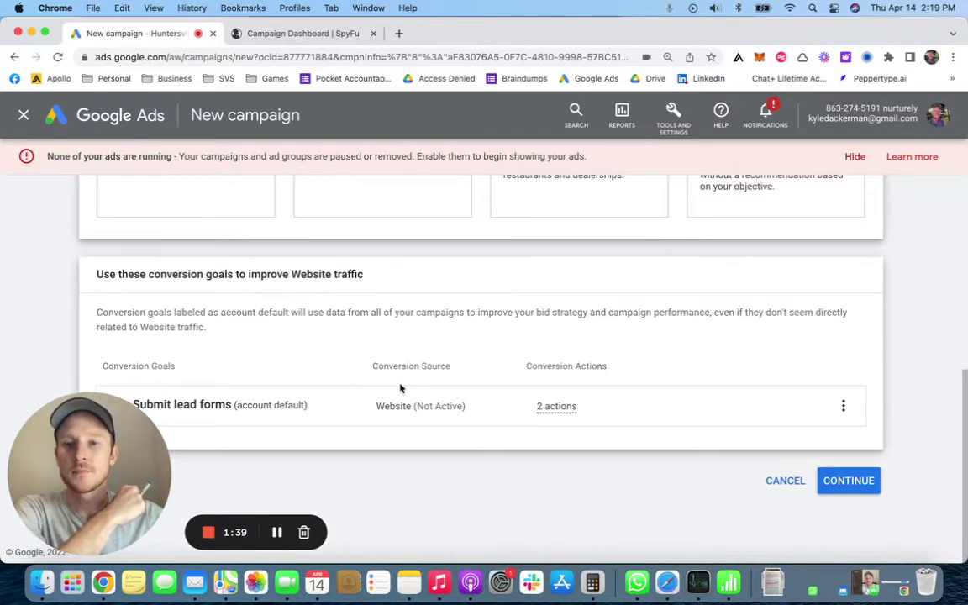
- Continue to the campaign type choice and select a Search campaign
{"action": "left_click", "coordinate": [874, 482]}
{"action": "scroll", "coordinate": [220, 300], "scroll_direction": "up", "scroll_amount": 3}
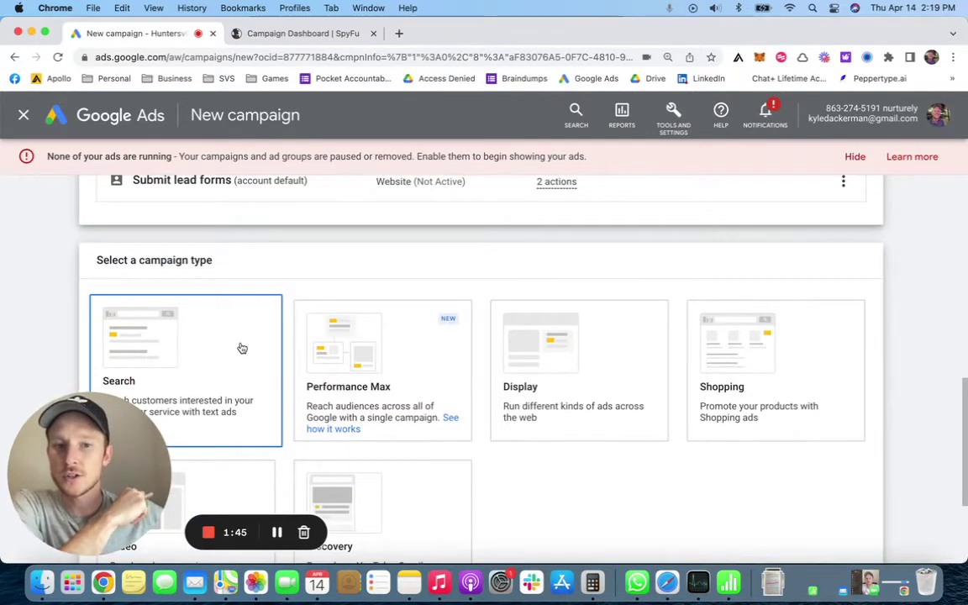
{"action": "scroll", "coordinate": [235, 343], "scroll_direction": "down", "scroll_amount": 3}
{"action": "left_click", "coordinate": [220, 263]}
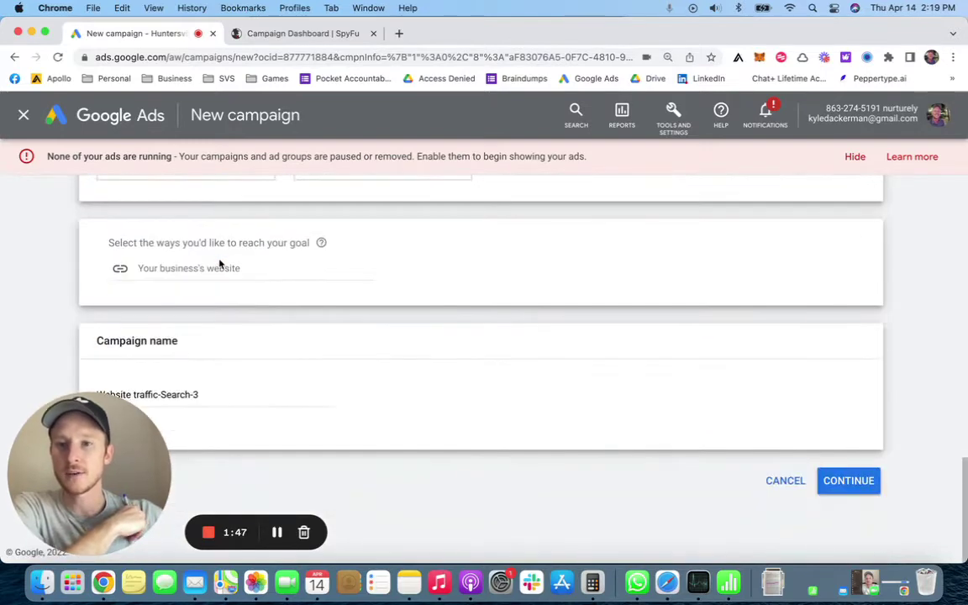
{"action": "left_click", "coordinate": [227, 280]}
{"action": "scroll", "coordinate": [227, 282], "scroll_direction": "up", "scroll_amount": 3}
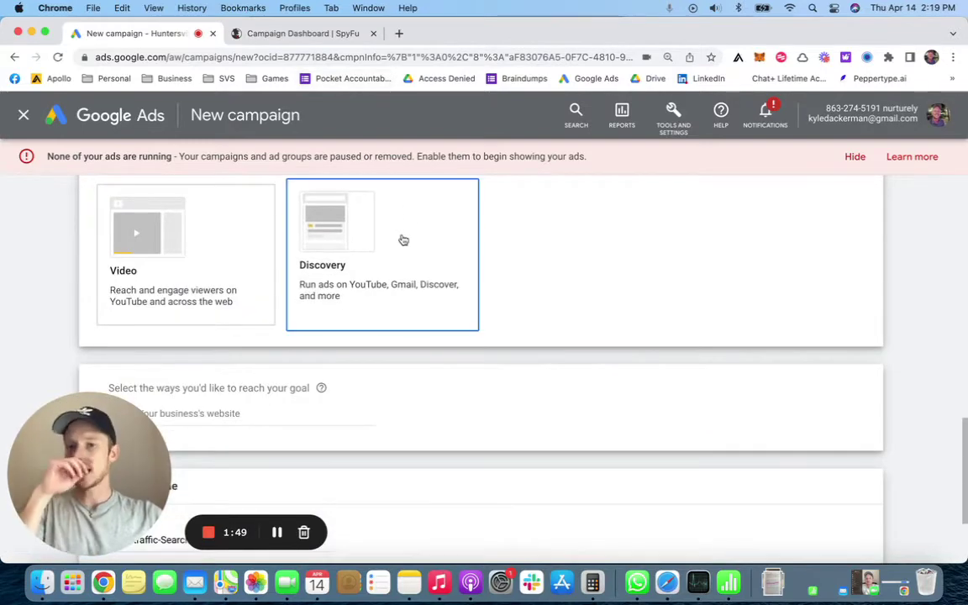
{"action": "scroll", "coordinate": [389, 252], "scroll_direction": "down", "scroll_amount": 1}
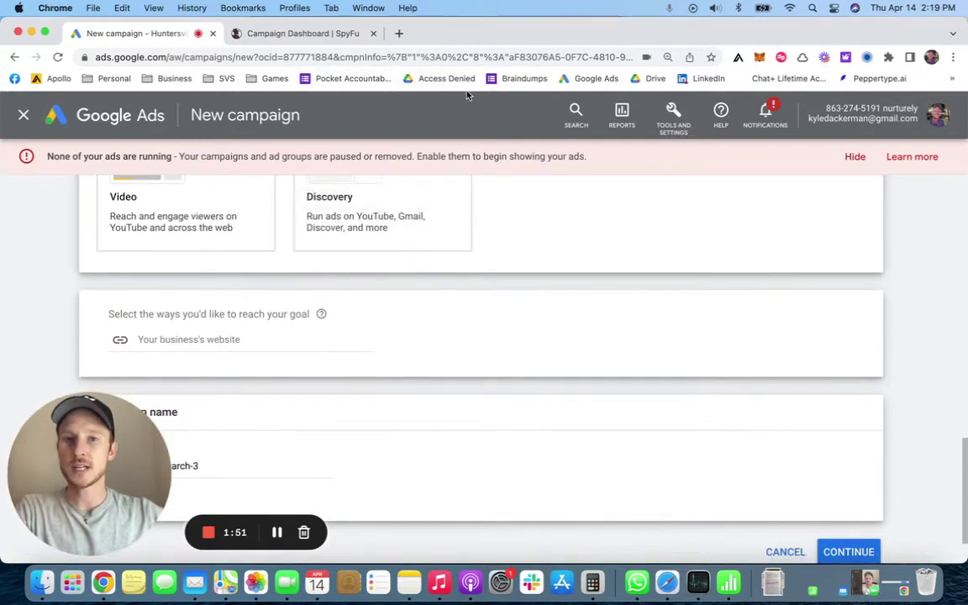
{"action": "left_click", "coordinate": [401, 35]}
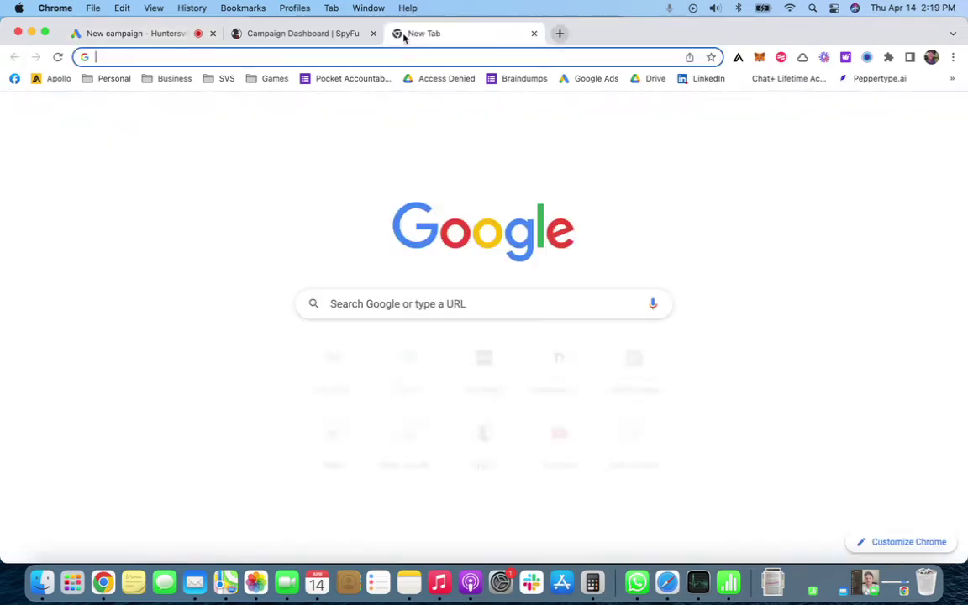
{"action": "type", "text": "cin"}
{"action": "key", "text": "super+a"}
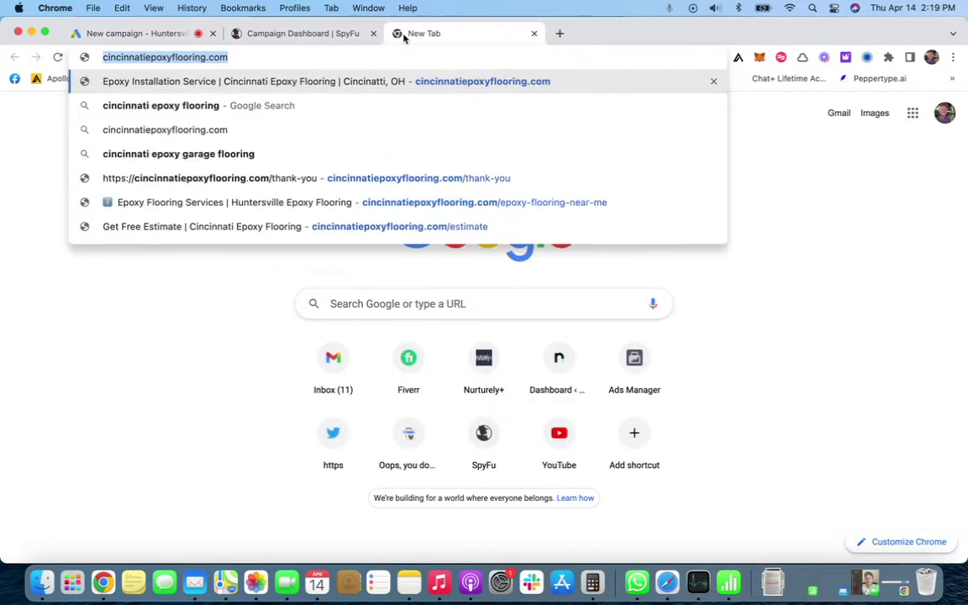
{"action": "type", "text": "hunt"}
{"action": "key", "text": "Return"}
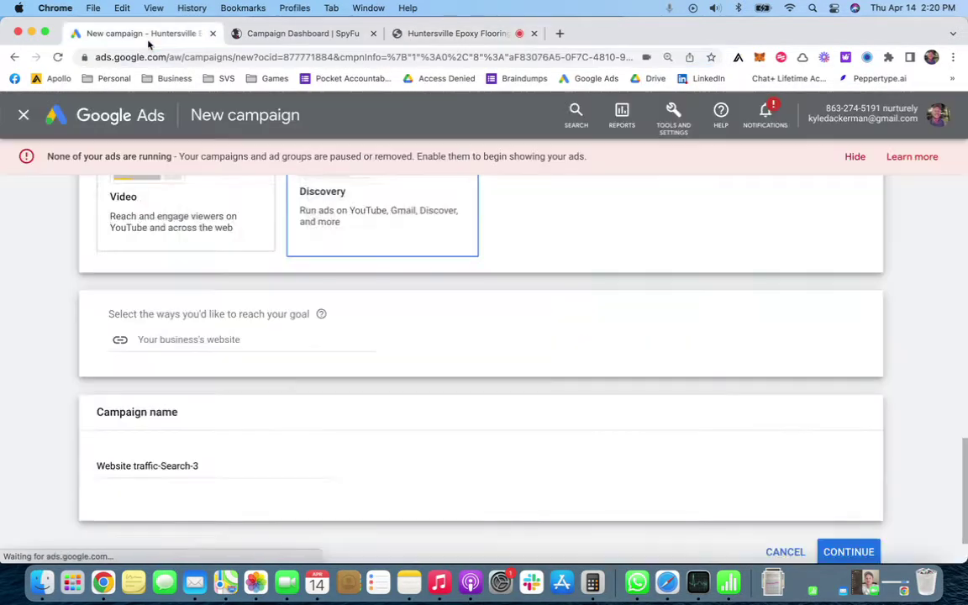
{"action": "left_click", "coordinate": [133, 35]}
{"action": "left_click", "coordinate": [244, 412]}
{"action": "type", "text": "https://huntersville-epoxy-flooring.com/"}
{"action": "scroll", "coordinate": [296, 387], "scroll_direction": "down", "scroll_amount": 3}
- Rename the campaign to 'Huntersville EF'
{"action": "left_click", "coordinate": [233, 397]}
{"action": "key", "text": "super+a"}
{"action": "type", "text": "Huntersville EF"}
{"action": "left_click", "coordinate": [486, 415]}
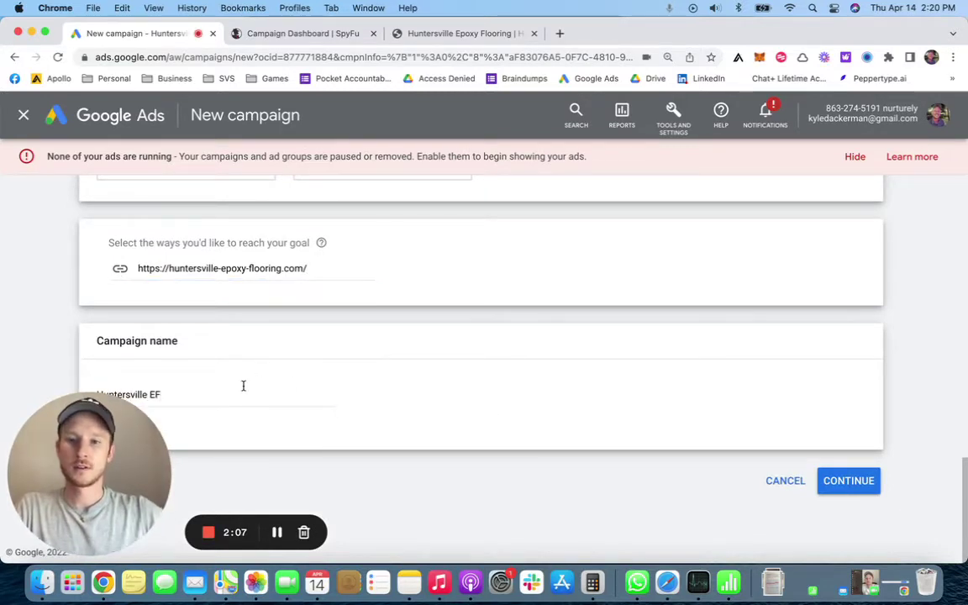
- Set the campaign's average daily budget to $30
{"action": "left_click", "coordinate": [859, 482]}
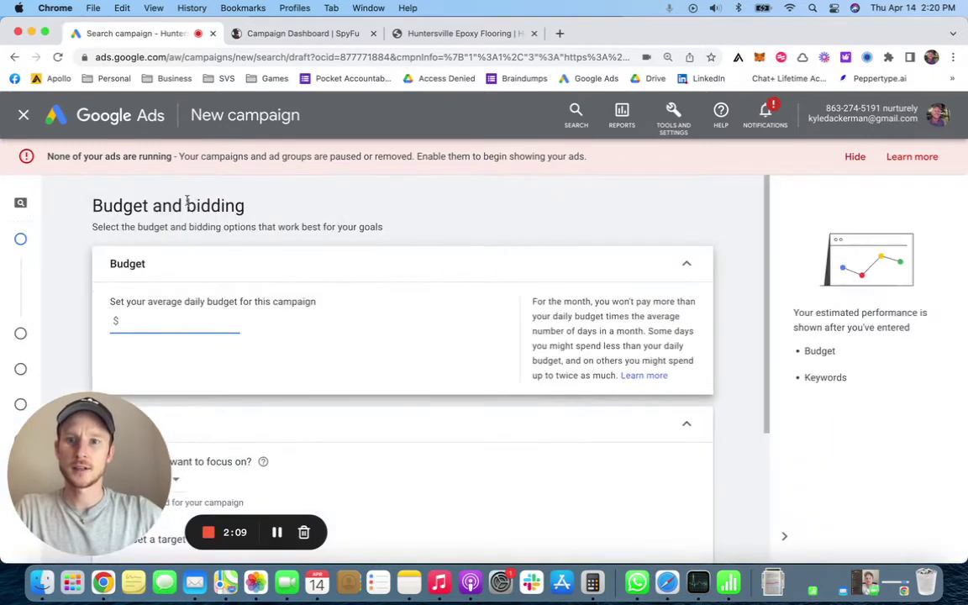
{"action": "type", "text": "20"}
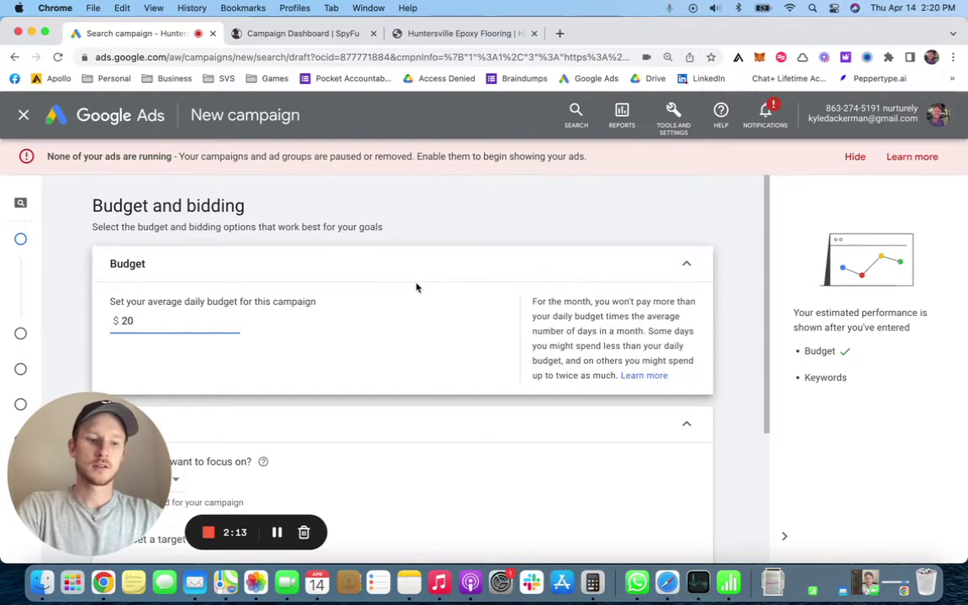
{"action": "key", "text": "BackSpace"}
{"action": "key", "text": "BackSpace"}
{"action": "type", "text": "30"}
{"action": "left_click", "coordinate": [411, 319]}
- Make bidding focus on Clicks
{"action": "scroll", "coordinate": [414, 313], "scroll_direction": "down", "scroll_amount": 4}
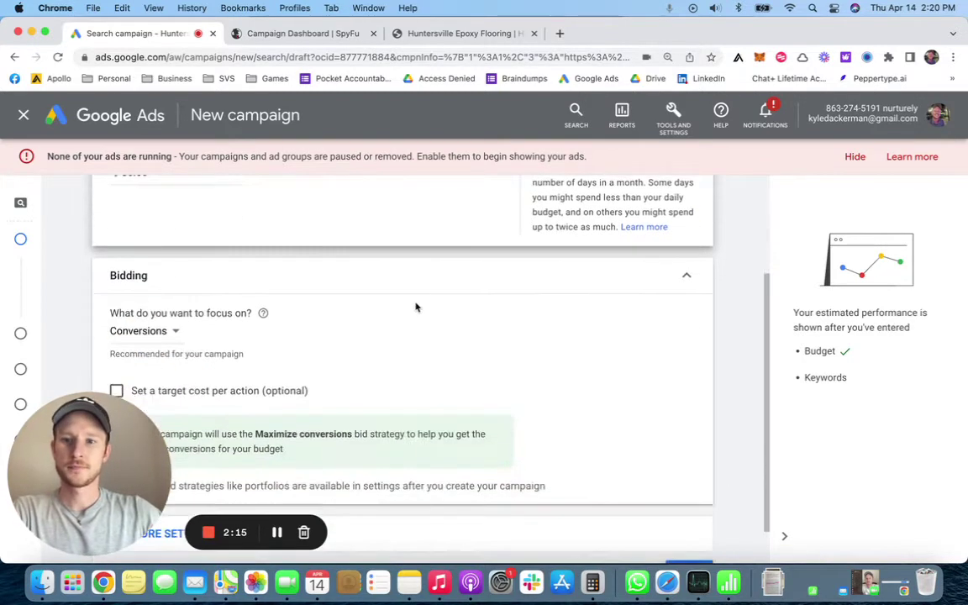
{"action": "scroll", "coordinate": [260, 300], "scroll_direction": "down", "scroll_amount": 2}
{"action": "left_click", "coordinate": [171, 284]}
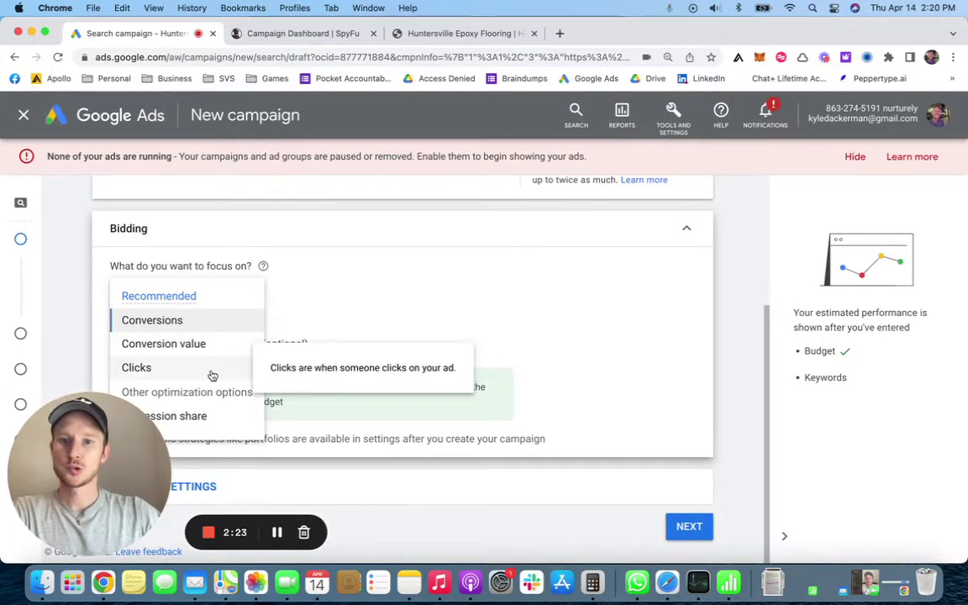
{"action": "left_click", "coordinate": [212, 376]}
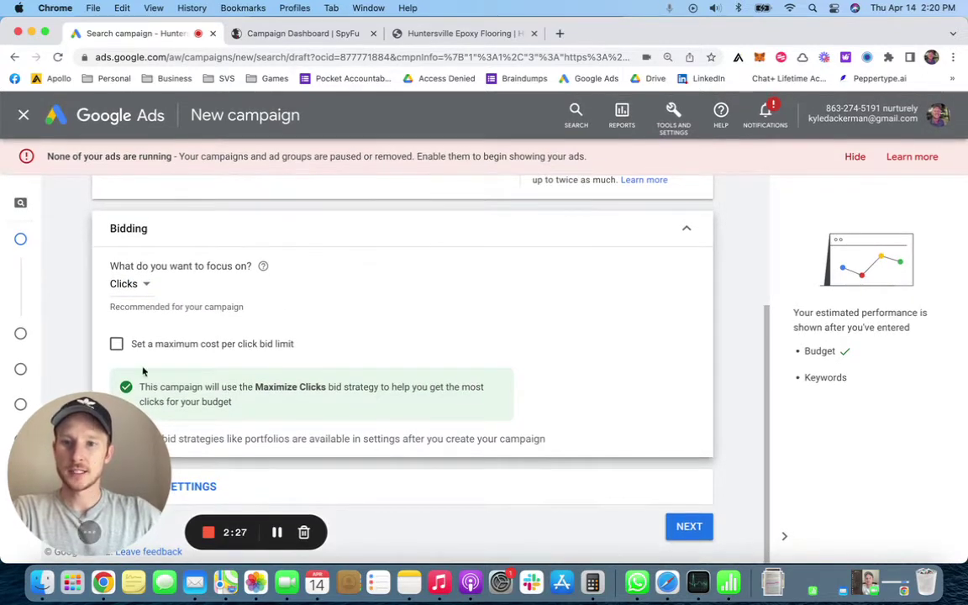
- Uncheck the Google Display Network in Networks, keeping Google search partners included
{"action": "left_click", "coordinate": [689, 526]}
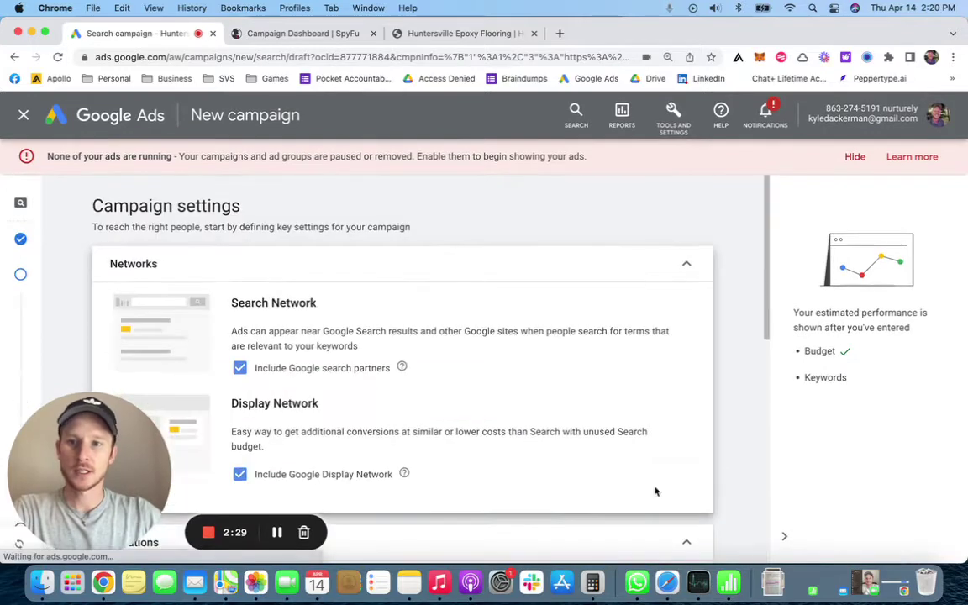
{"action": "scroll", "coordinate": [252, 343], "scroll_direction": "down", "scroll_amount": 3}
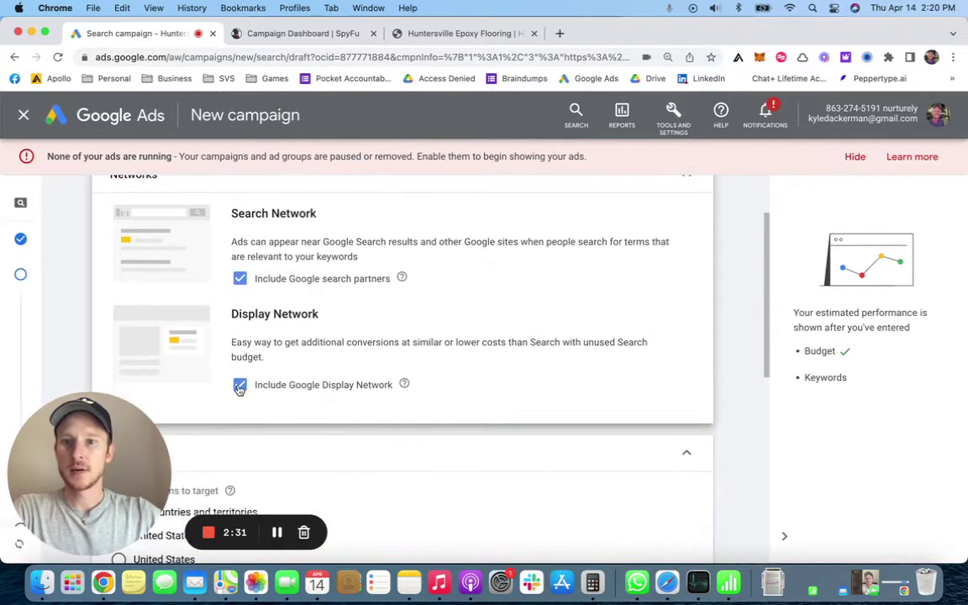
{"action": "left_click", "coordinate": [239, 386]}
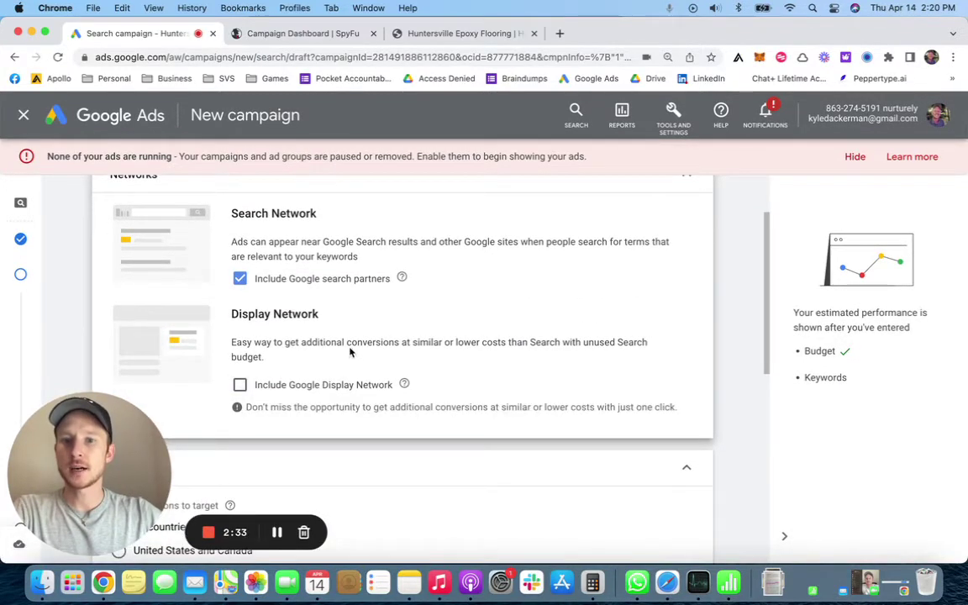
{"action": "scroll", "coordinate": [342, 336], "scroll_direction": "up", "scroll_amount": 1}
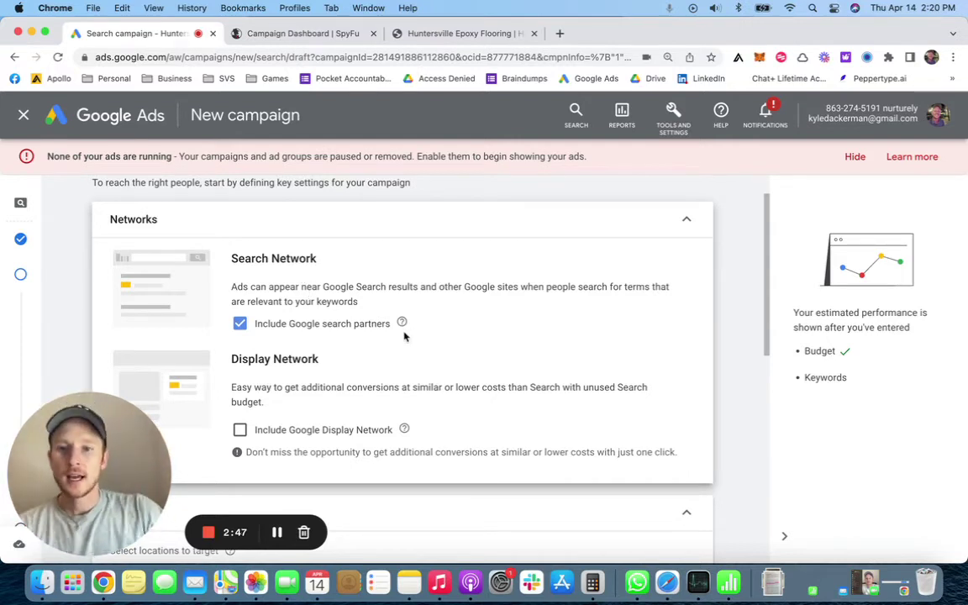
{"action": "scroll", "coordinate": [402, 340], "scroll_direction": "down", "scroll_amount": 6}
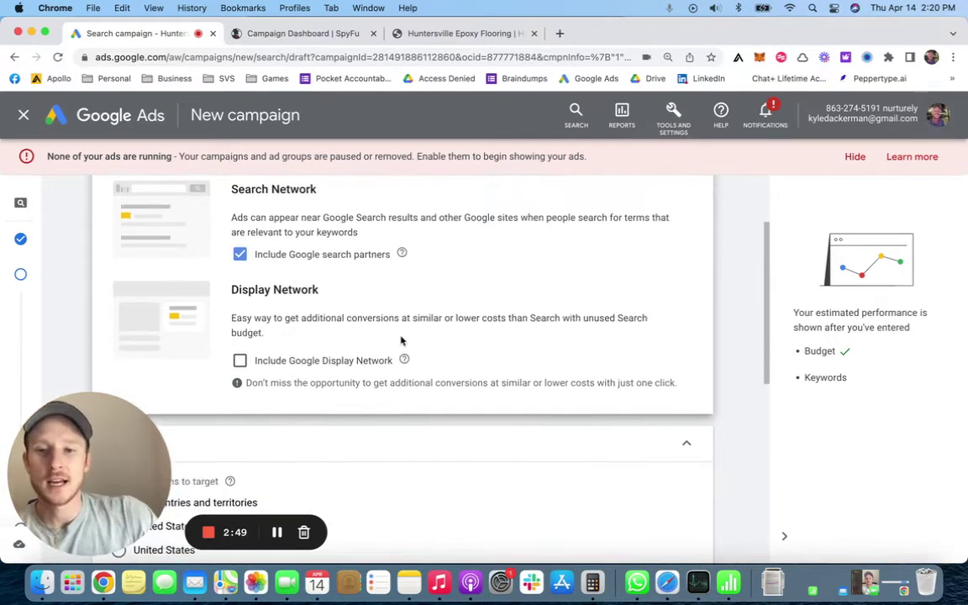
- Set location targeting to Presence: people in or regularly in the targeted locations
{"action": "scroll", "coordinate": [378, 330], "scroll_direction": "down", "scroll_amount": 2}
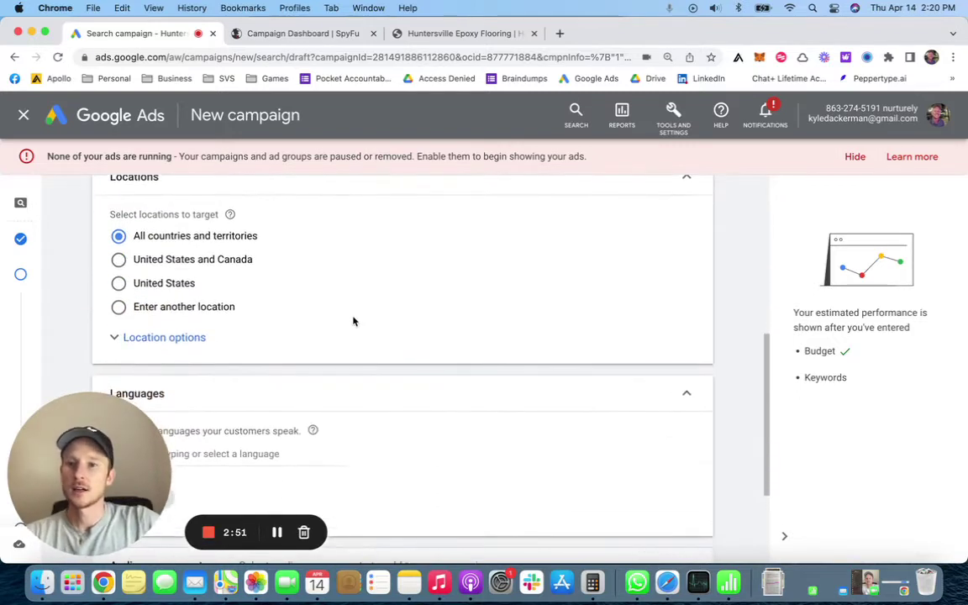
{"action": "scroll", "coordinate": [231, 193], "scroll_direction": "down", "scroll_amount": 1}
{"action": "scroll", "coordinate": [216, 219], "scroll_direction": "down", "scroll_amount": 1}
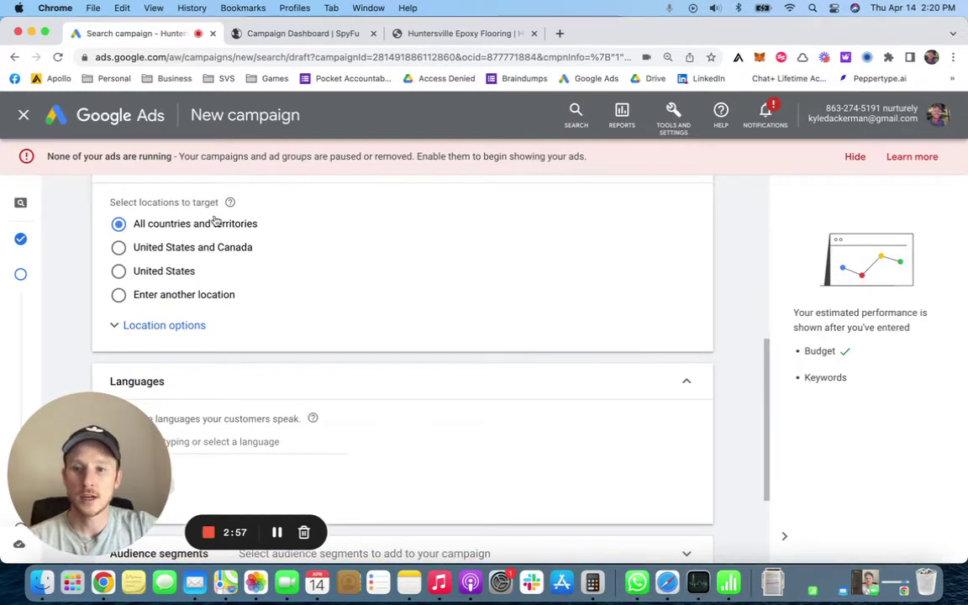
{"action": "left_click", "coordinate": [179, 328]}
{"action": "scroll", "coordinate": [221, 307], "scroll_direction": "down", "scroll_amount": 3}
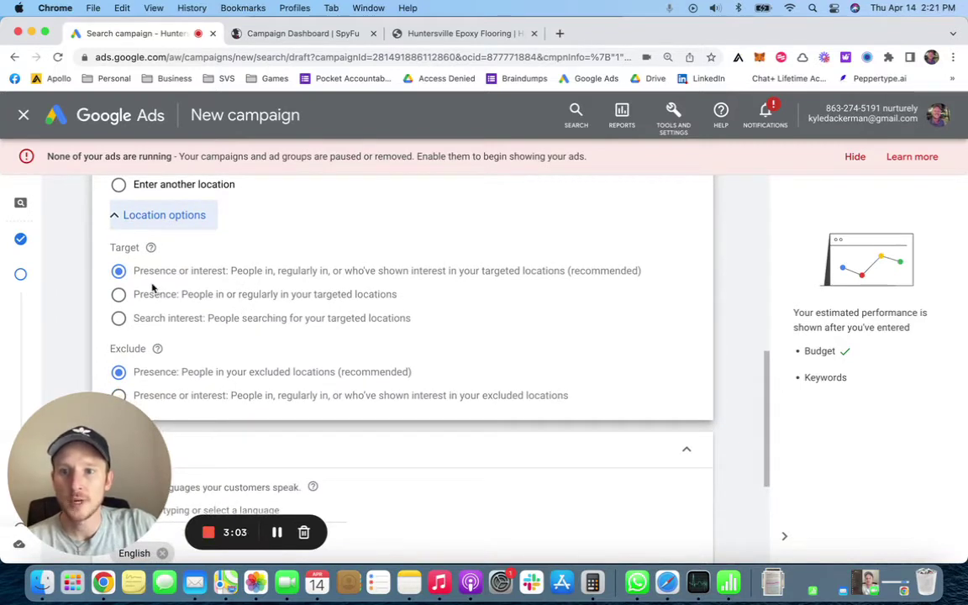
{"action": "scroll", "coordinate": [185, 294], "scroll_direction": "down", "scroll_amount": 2}
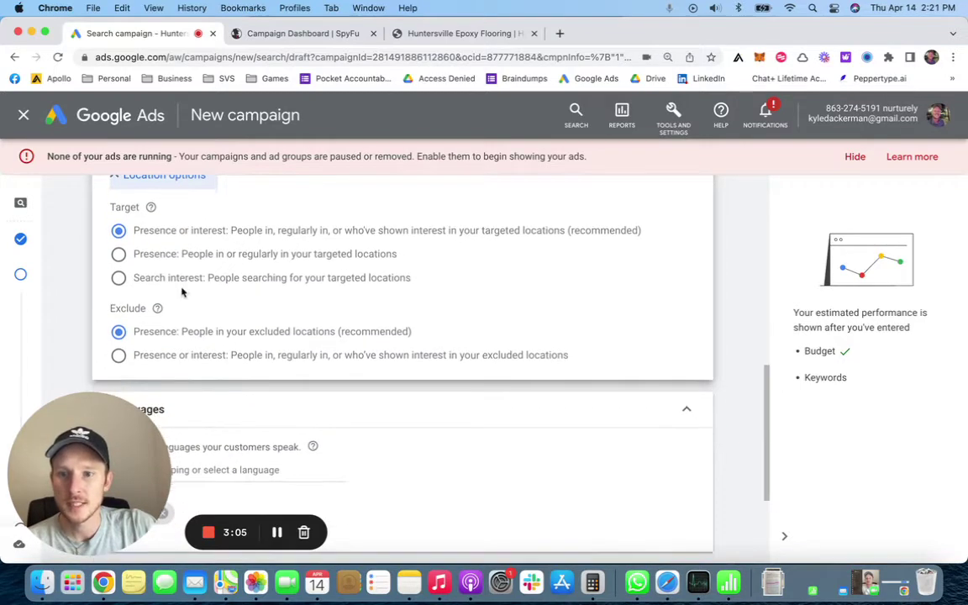
{"action": "left_click", "coordinate": [117, 256]}
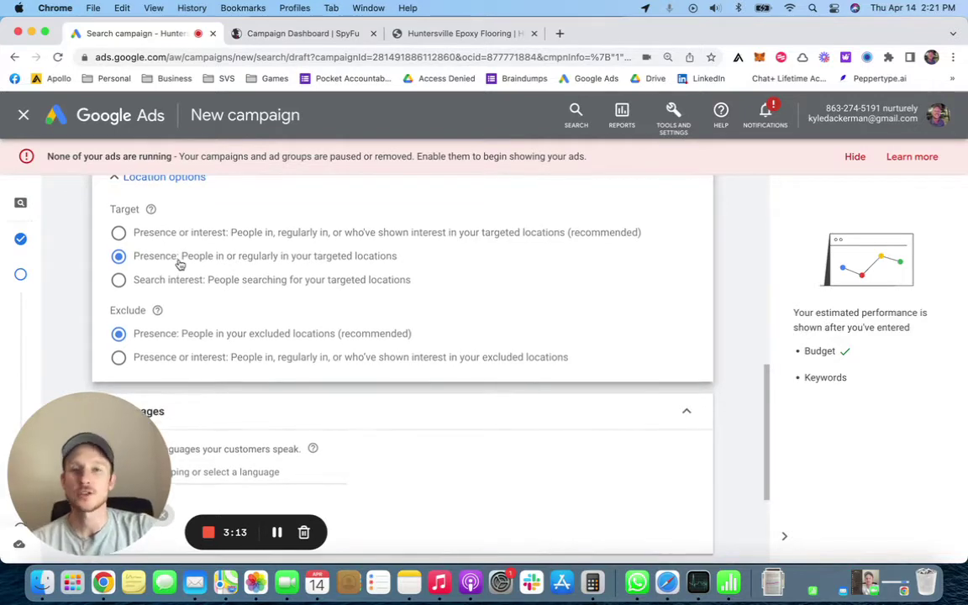
- Choose Enter another location instead of all countries and territories
{"action": "scroll", "coordinate": [252, 296], "scroll_direction": "up", "scroll_amount": 2}
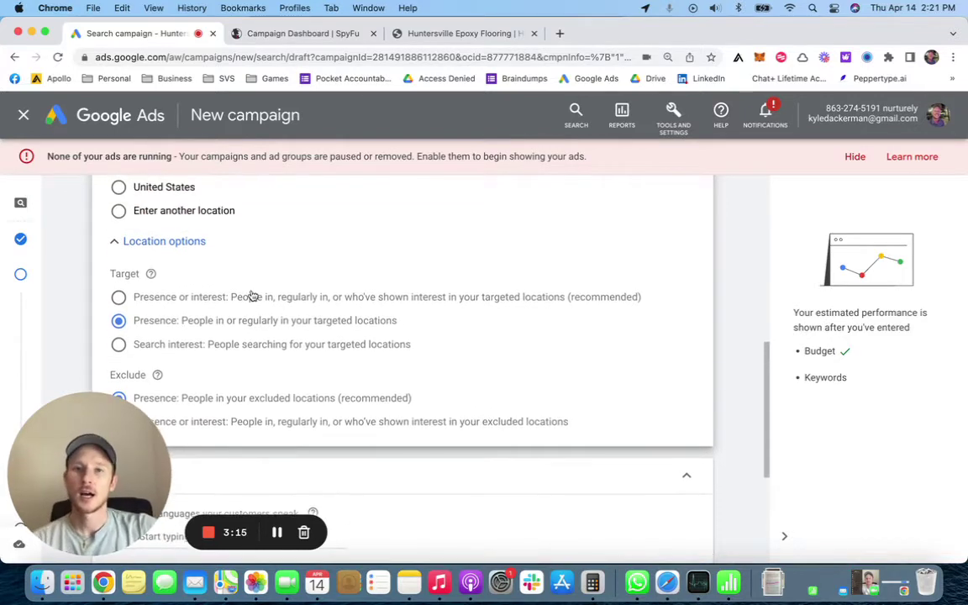
{"action": "scroll", "coordinate": [252, 295], "scroll_direction": "up", "scroll_amount": 1}
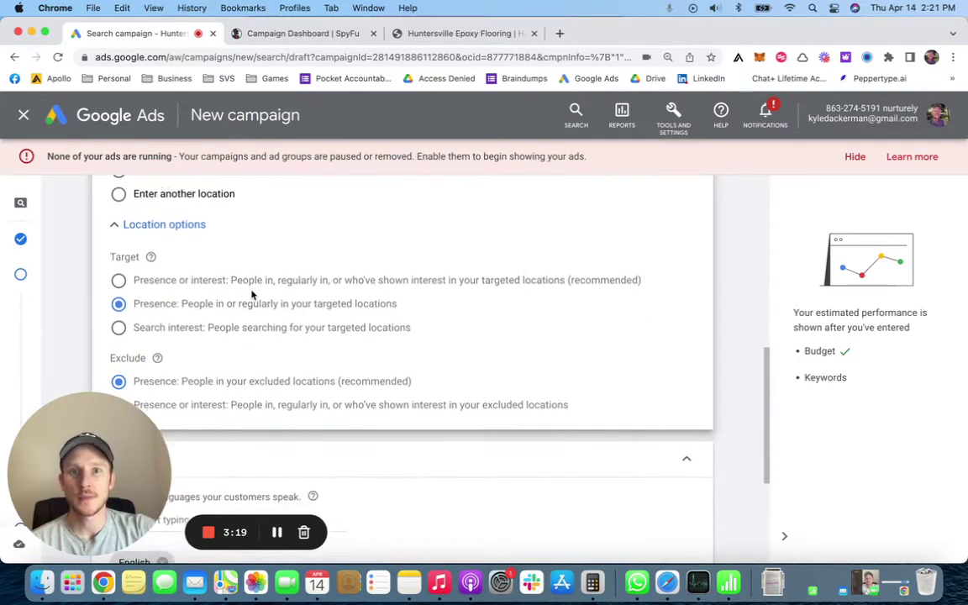
{"action": "scroll", "coordinate": [251, 294], "scroll_direction": "up", "scroll_amount": 3}
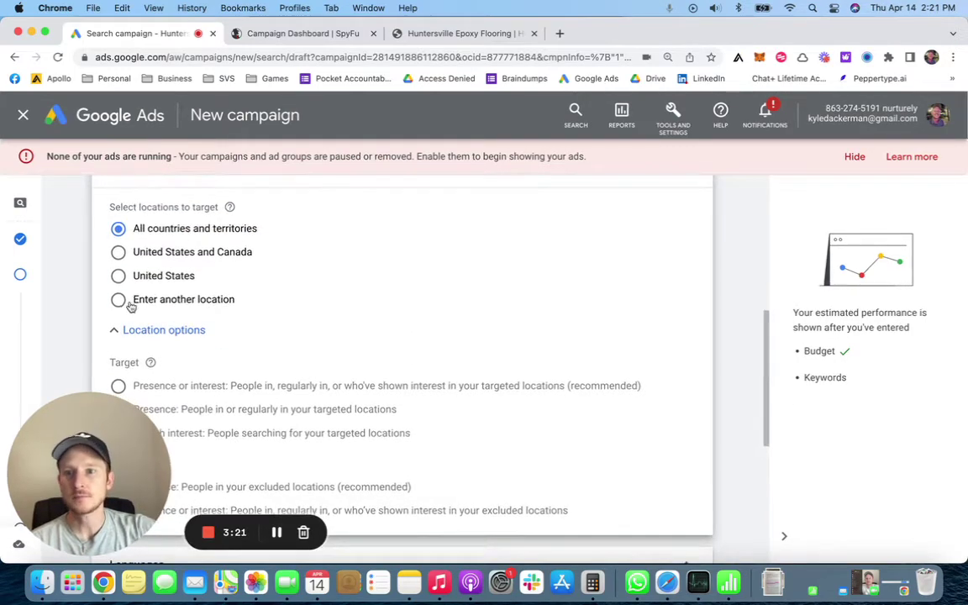
{"action": "left_click", "coordinate": [119, 301]}
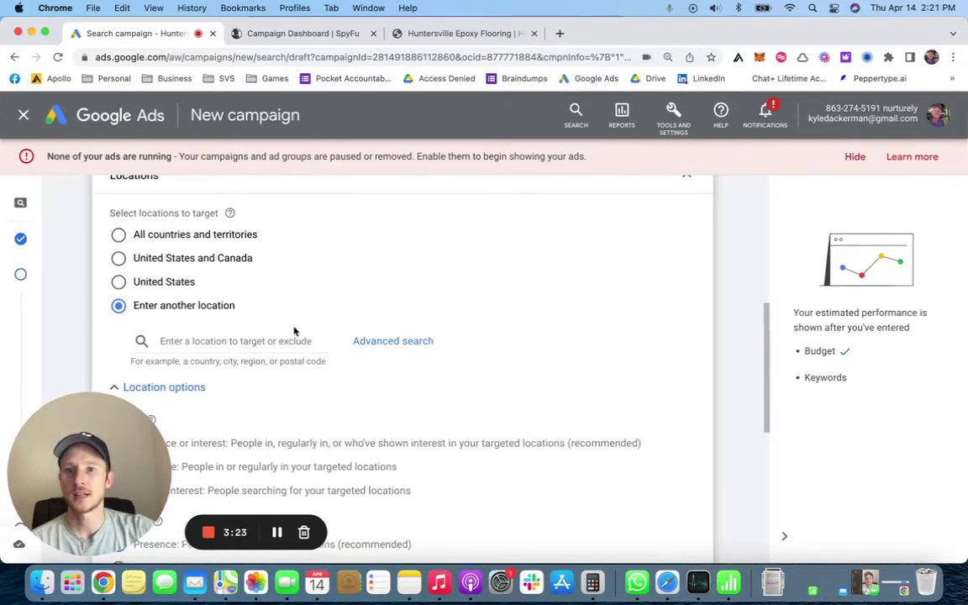
- Add and save a 50 mi radius target around Huntersville, NC via Advanced search
{"action": "scroll", "coordinate": [294, 330], "scroll_direction": "down", "scroll_amount": 1}
{"action": "left_click", "coordinate": [387, 304]}
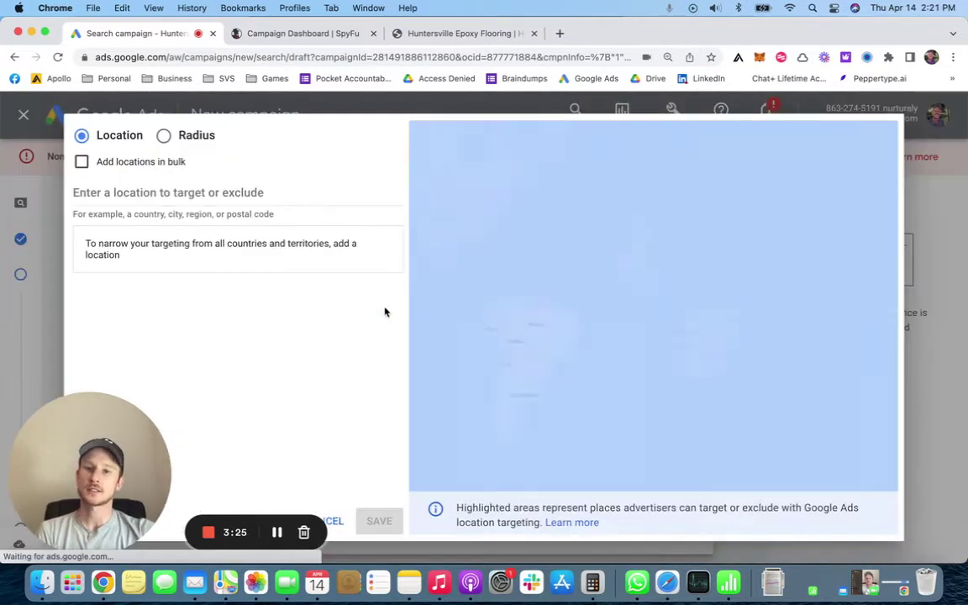
{"action": "left_click", "coordinate": [261, 192]}
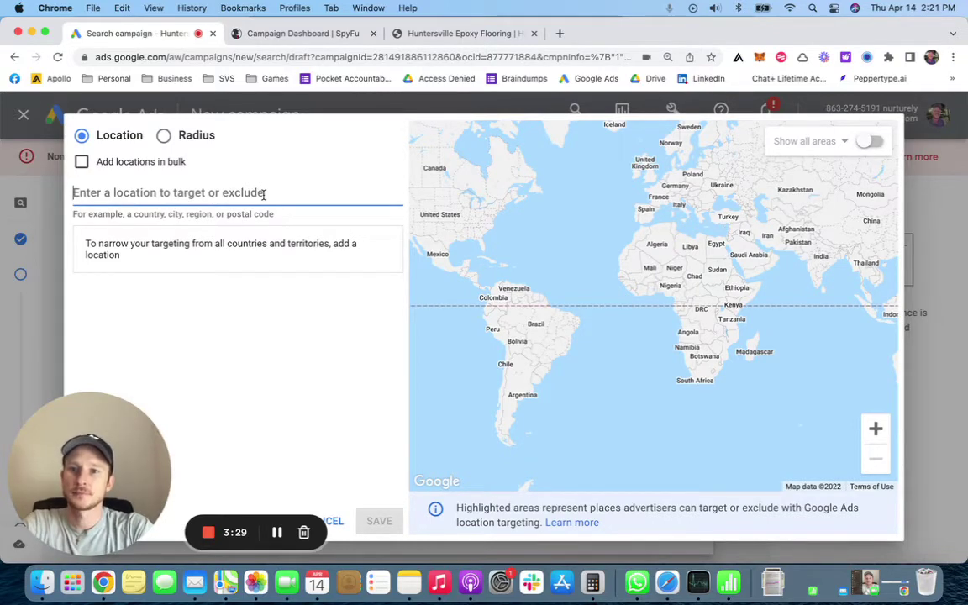
{"action": "left_click", "coordinate": [163, 136]}
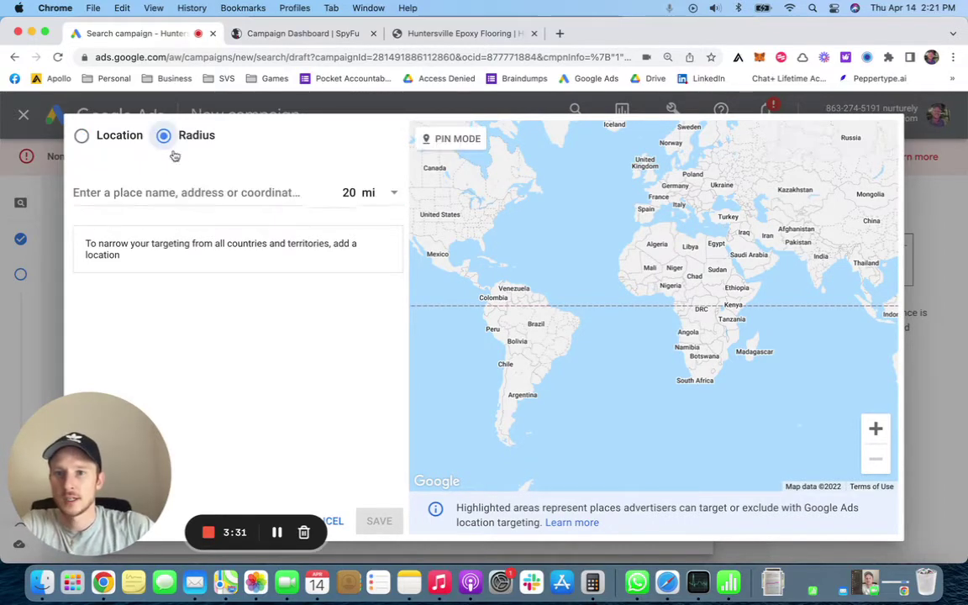
{"action": "left_click_drag", "start_coordinate": [332, 192], "coordinate": [367, 194]}
{"action": "type", "text": "50"}
{"action": "left_click", "coordinate": [241, 192]}
{"action": "type", "text": "huntersvi"}
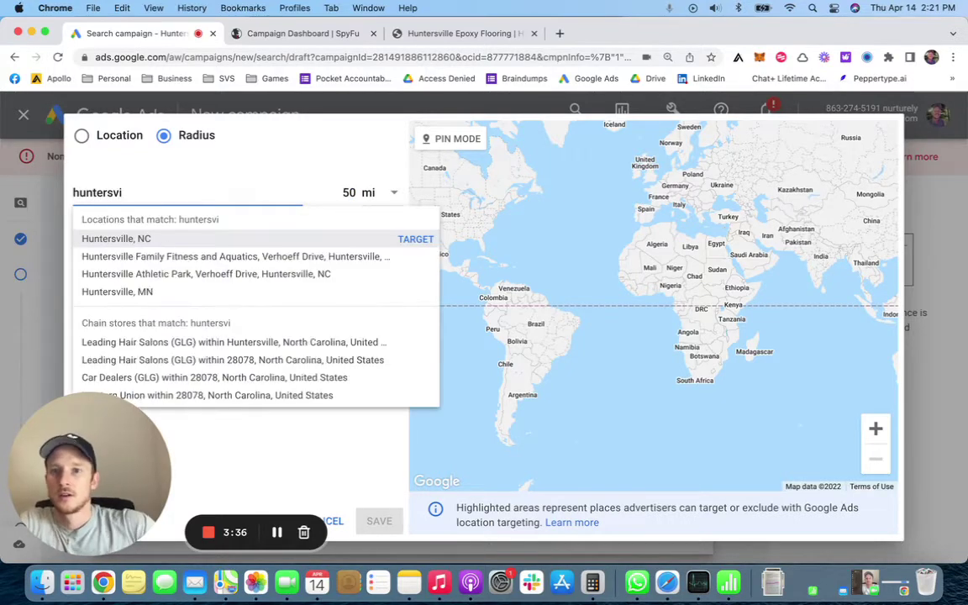
{"action": "left_click", "coordinate": [410, 239]}
{"action": "left_click", "coordinate": [379, 521]}
- Keep English as the language, leave audience segments empty, and proceed
{"action": "scroll", "coordinate": [436, 409], "scroll_direction": "down", "scroll_amount": 5}
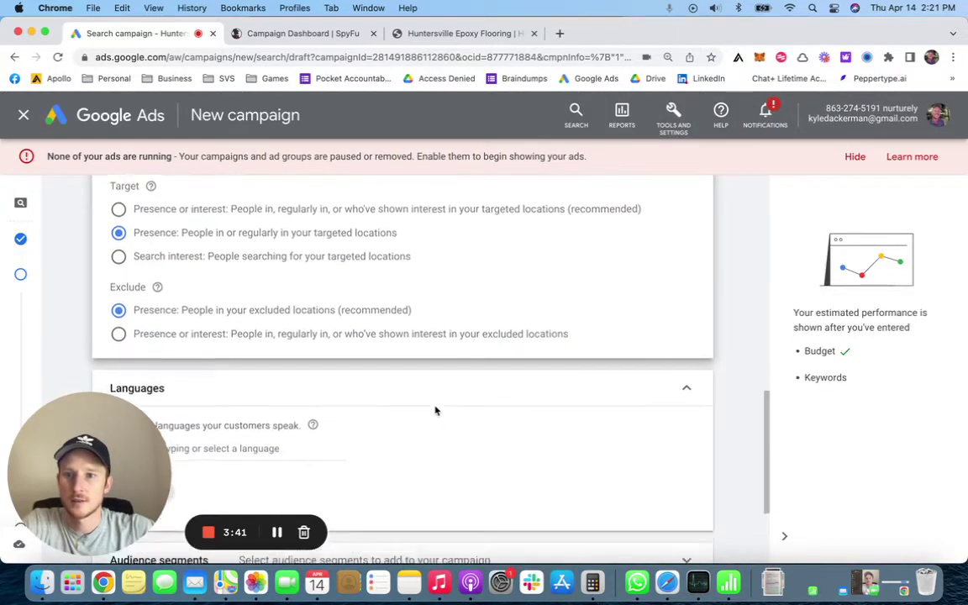
{"action": "scroll", "coordinate": [430, 409], "scroll_direction": "down", "scroll_amount": 1}
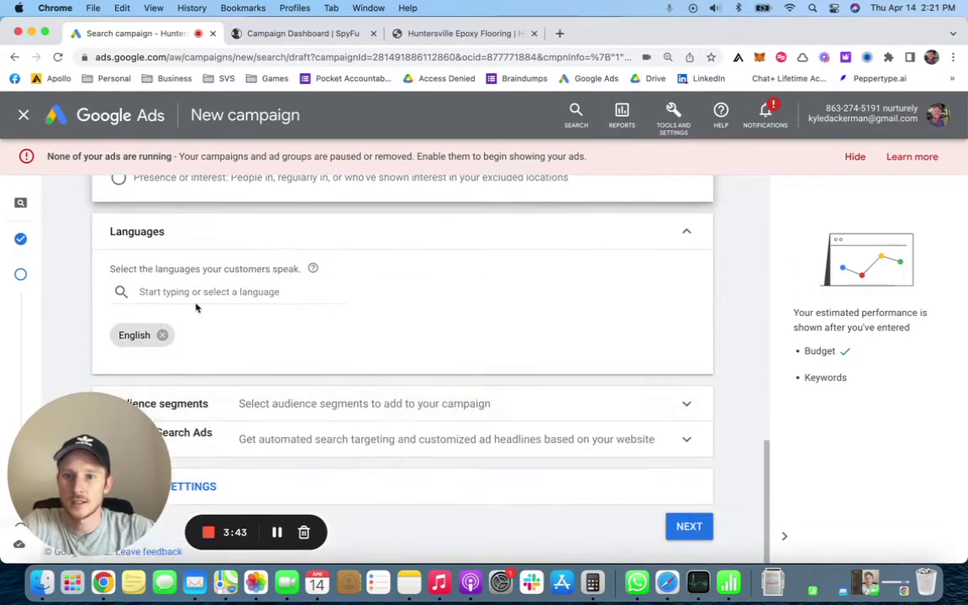
{"action": "left_click_drag", "start_coordinate": [83, 493], "coordinate": [107, 295]}
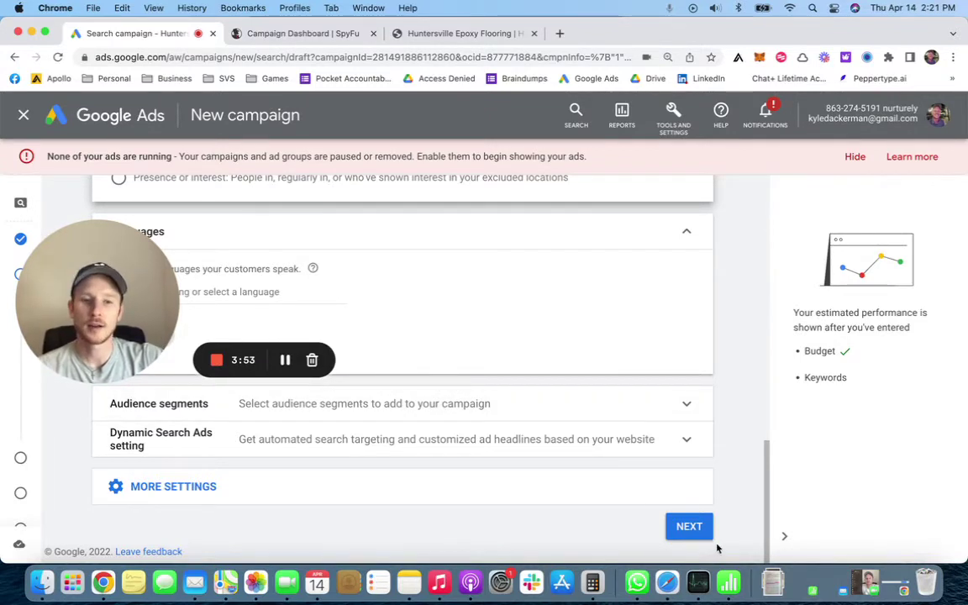
{"action": "left_click", "coordinate": [570, 410]}
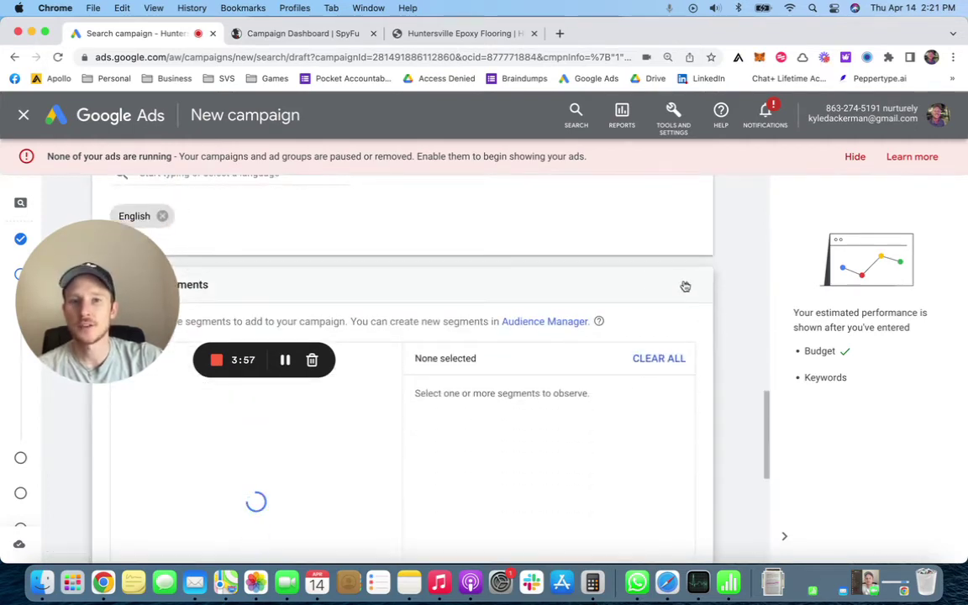
{"action": "left_click", "coordinate": [684, 284]}
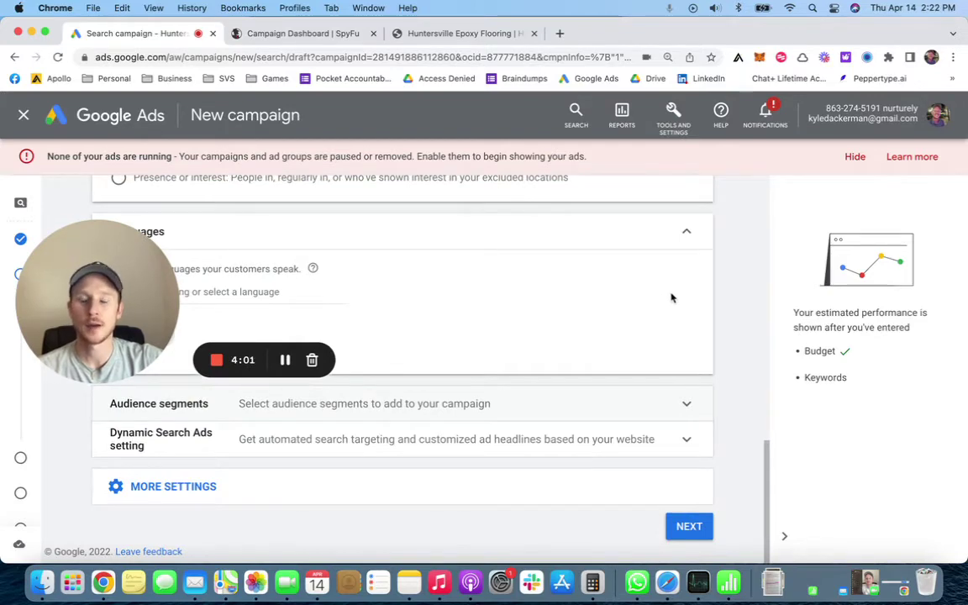
- Continue to Keywords and ads and review the existing keyword list
{"action": "left_click", "coordinate": [689, 526]}
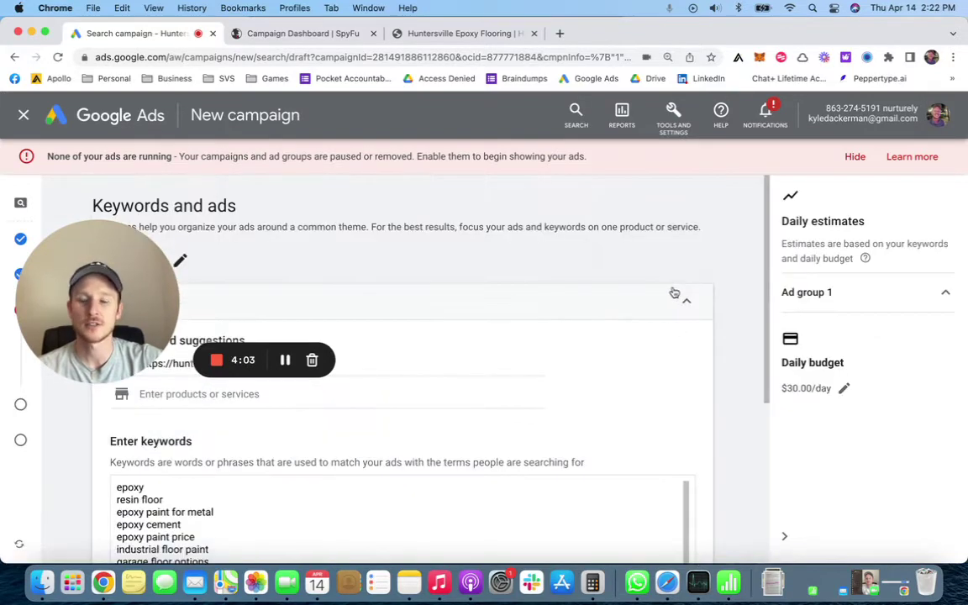
{"action": "left_click_drag", "start_coordinate": [170, 287], "coordinate": [791, 475]}
{"action": "scroll", "coordinate": [387, 383], "scroll_direction": "down", "scroll_amount": 5}
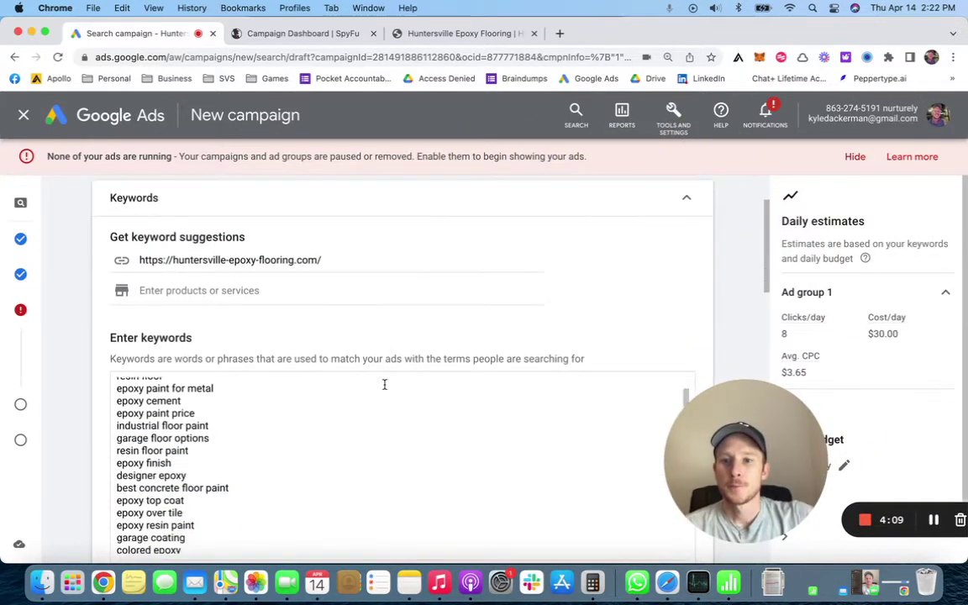
{"action": "scroll", "coordinate": [205, 338], "scroll_direction": "down", "scroll_amount": 3}
{"action": "scroll", "coordinate": [198, 361], "scroll_direction": "down", "scroll_amount": 5}
{"action": "scroll", "coordinate": [238, 313], "scroll_direction": "up", "scroll_amount": 3}
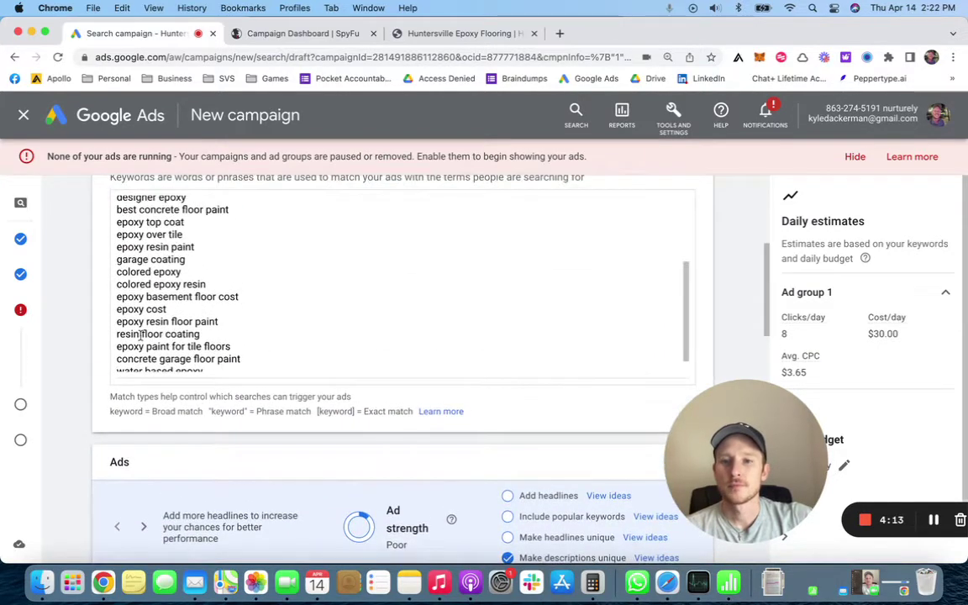
{"action": "scroll", "coordinate": [99, 347], "scroll_direction": "up", "scroll_amount": 2}
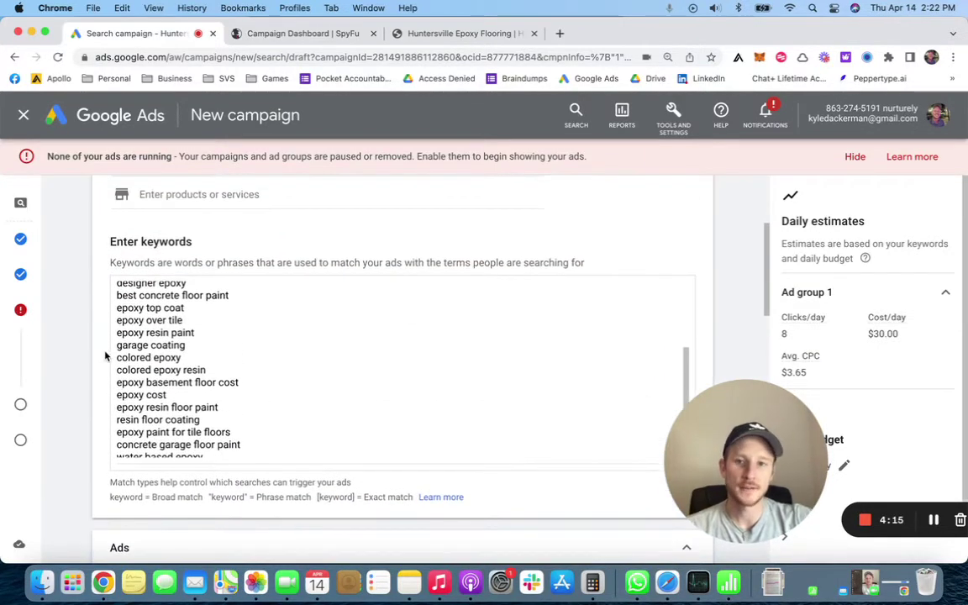
{"action": "scroll", "coordinate": [233, 341], "scroll_direction": "up", "scroll_amount": 3}
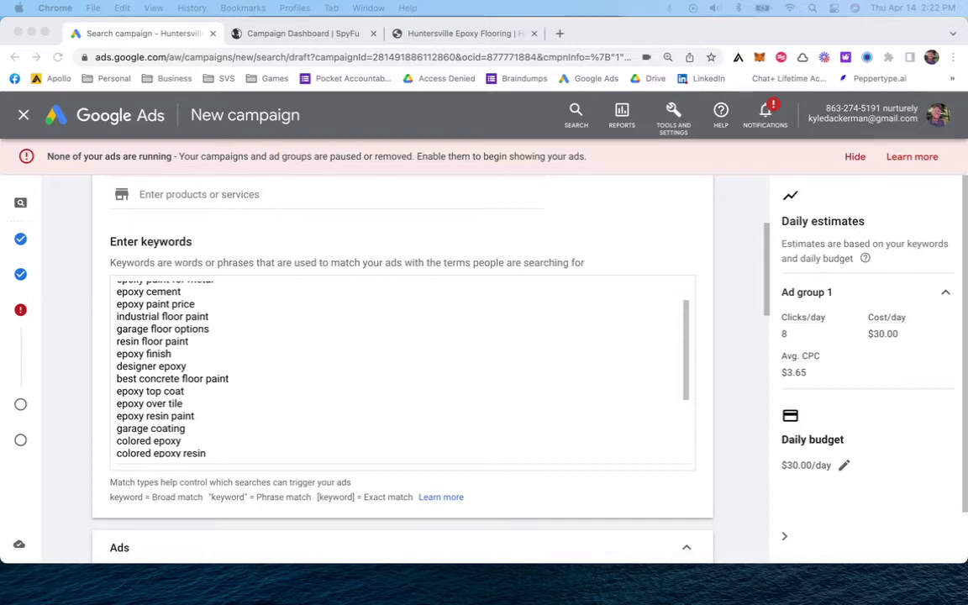
- Paste in the longer epoxy flooring keyword list, updating estimates to 14 clicks/day at $2.07 CPC
{"action": "left_click", "coordinate": [345, 404]}
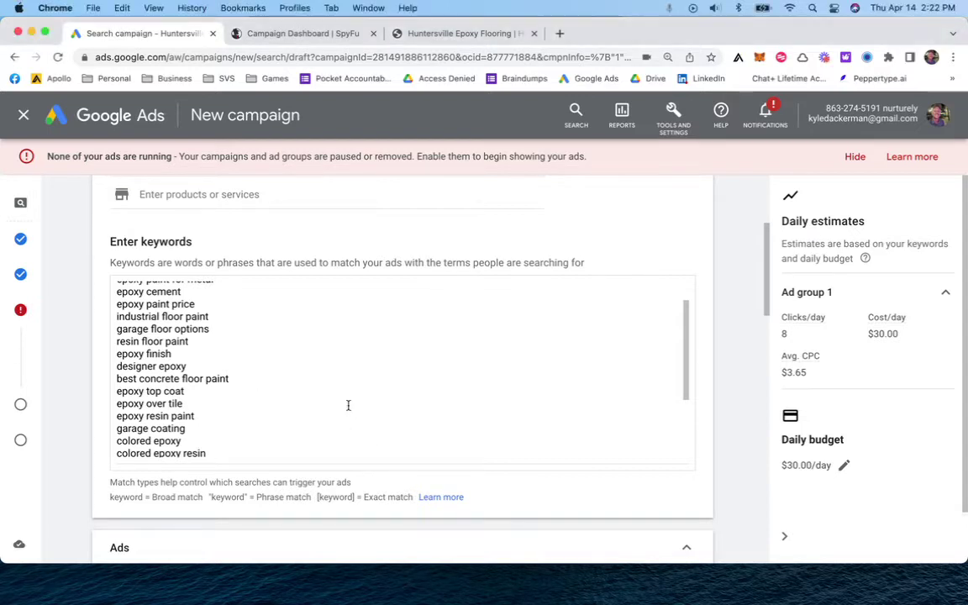
{"action": "key", "text": "super+a"}
{"action": "key", "text": "super+v"}
{"action": "left_click", "coordinate": [354, 230]}
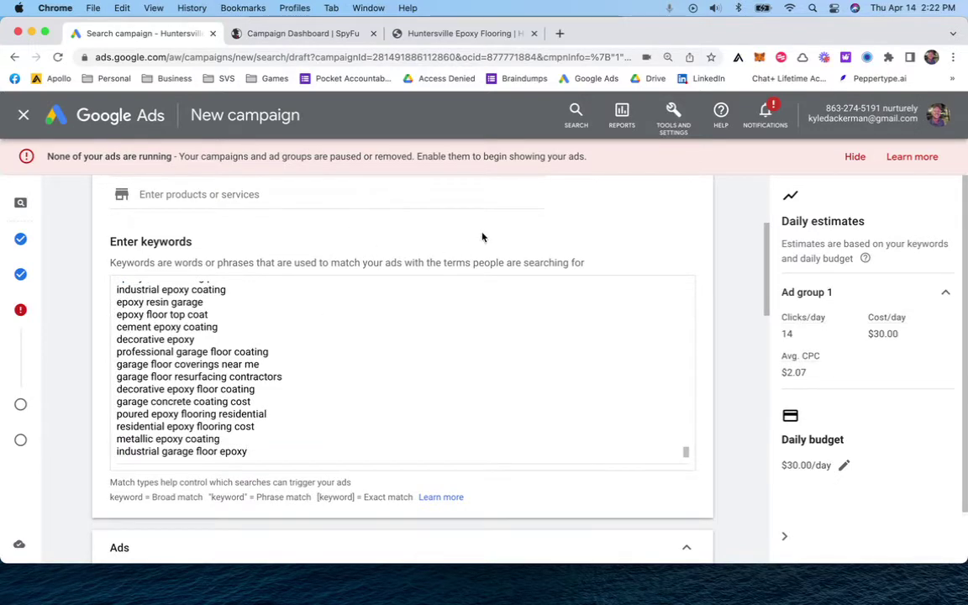
{"action": "scroll", "coordinate": [460, 251], "scroll_direction": "down", "scroll_amount": 2}
{"action": "scroll", "coordinate": [459, 251], "scroll_direction": "up", "scroll_amount": 2}
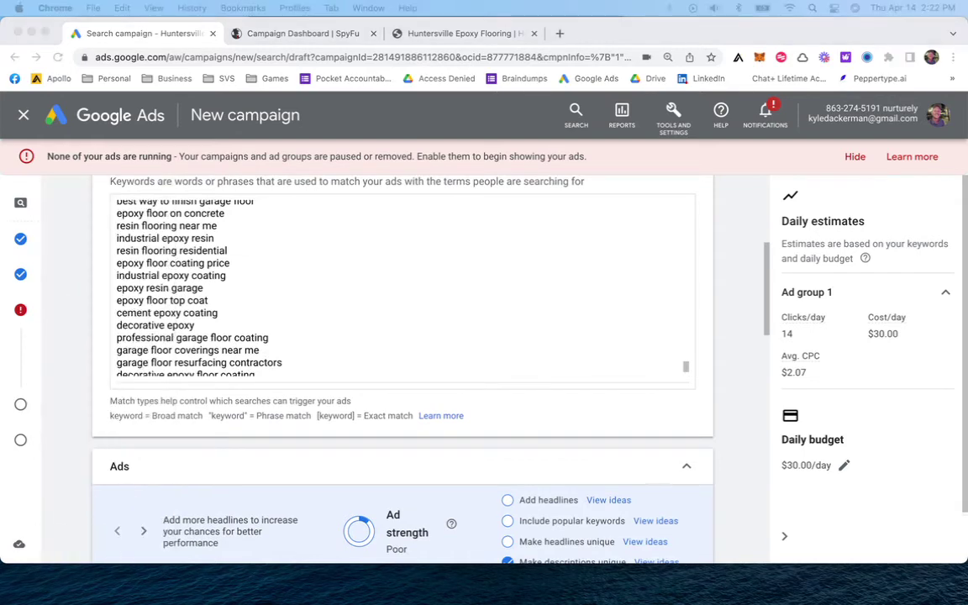
{"action": "left_click", "coordinate": [737, 218]}
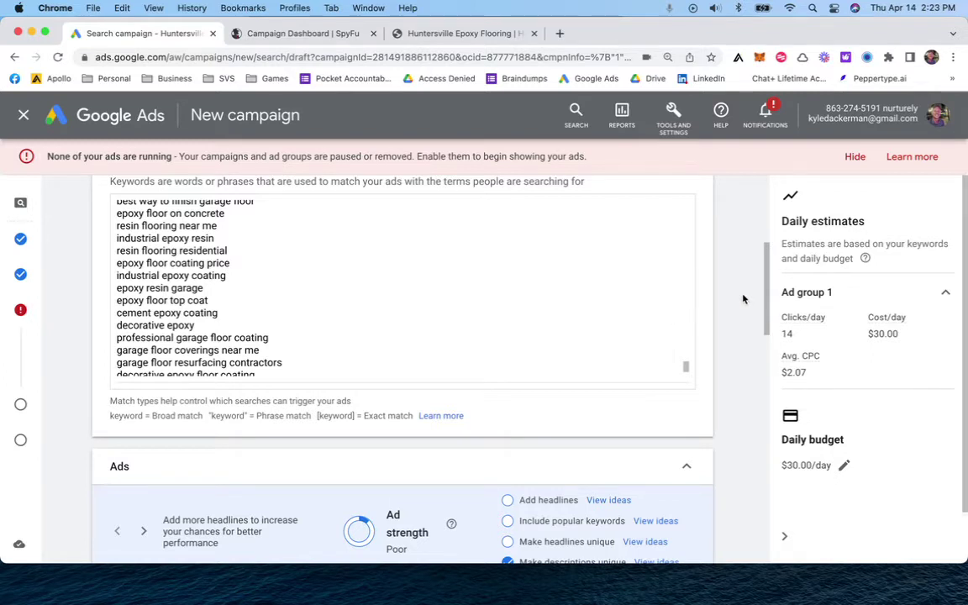
{"action": "scroll", "coordinate": [735, 286], "scroll_direction": "down", "scroll_amount": 3}
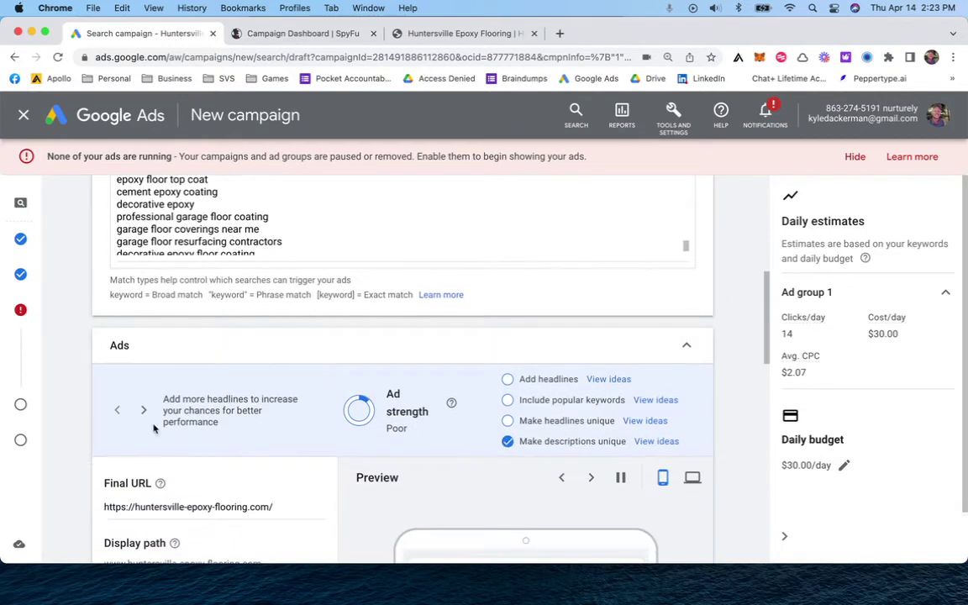
{"action": "key", "text": "ctrl+Tab"}
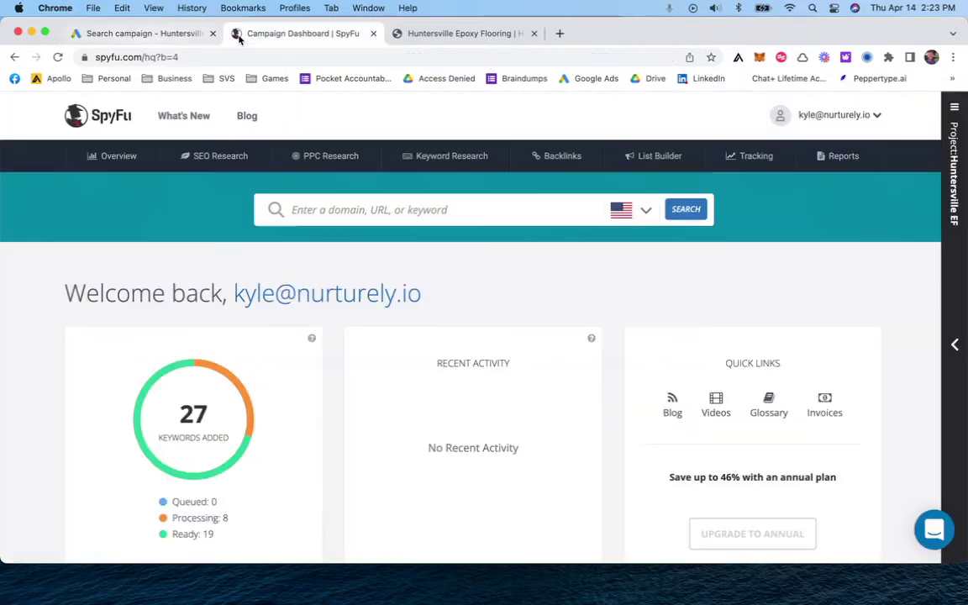
{"action": "left_click", "coordinate": [157, 35]}
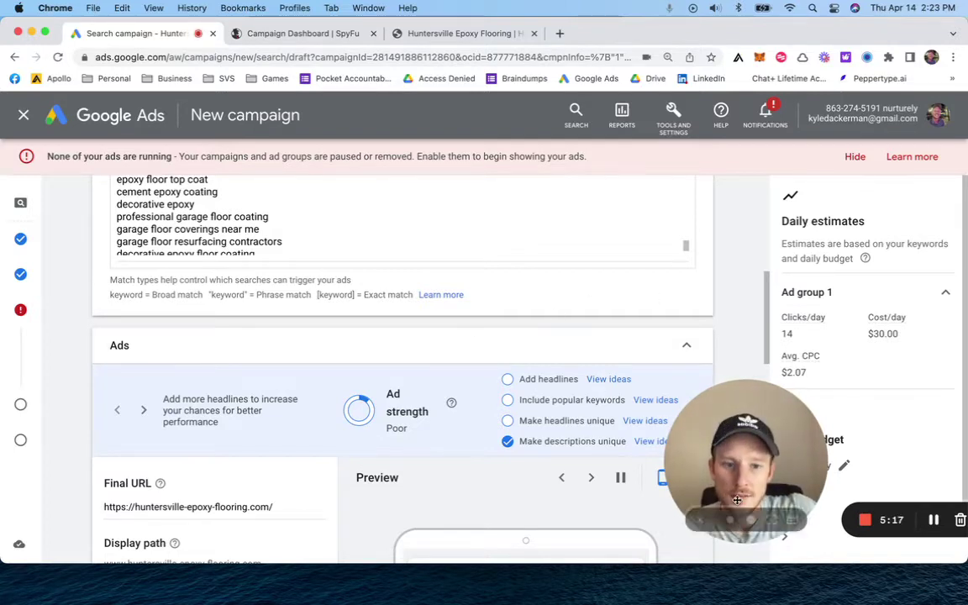
- Scroll the ad draft to its empty Display path and the 5 existing headlines
{"action": "left_click_drag", "start_coordinate": [731, 454], "coordinate": [92, 249]}
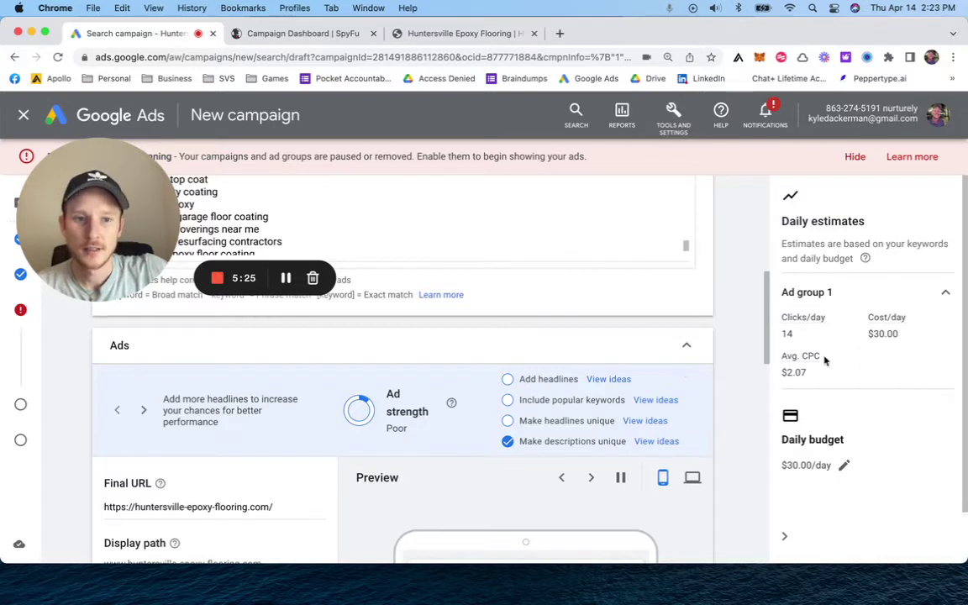
{"action": "scroll", "coordinate": [849, 377], "scroll_direction": "down", "scroll_amount": 1}
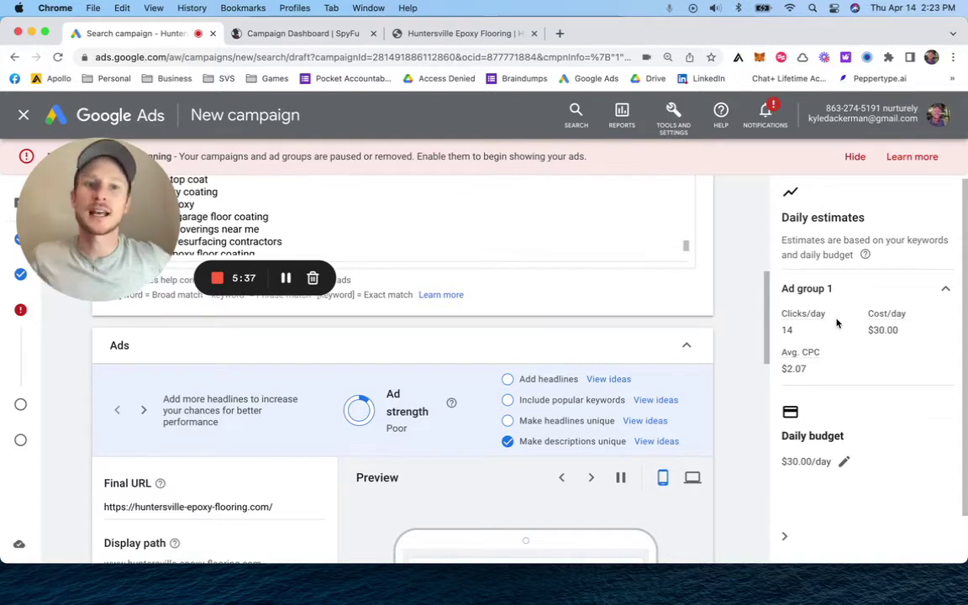
{"action": "mouse_move", "coordinate": [864, 259]}
{"action": "scroll", "coordinate": [865, 262], "scroll_direction": "down", "scroll_amount": 1}
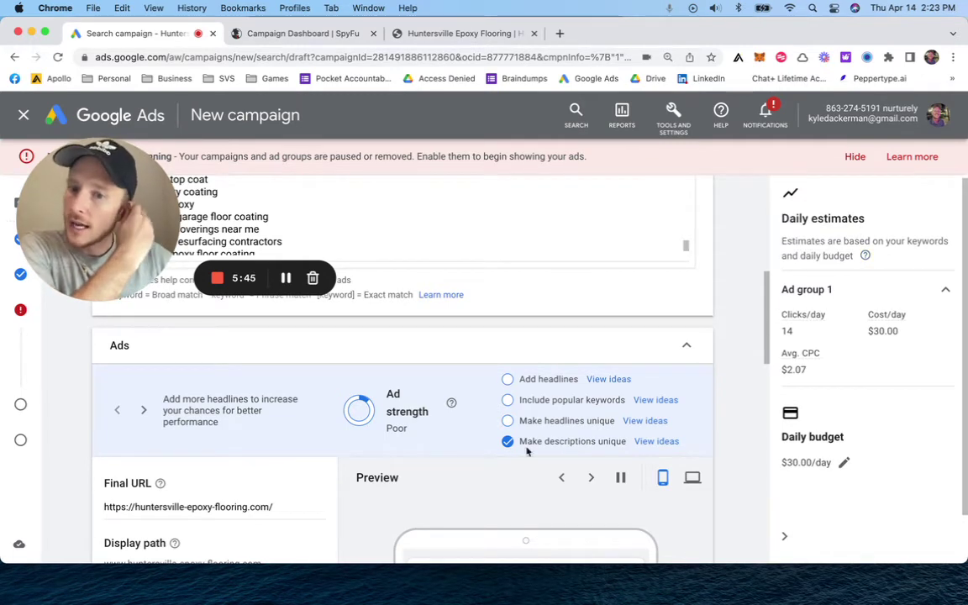
{"action": "scroll", "coordinate": [529, 449], "scroll_direction": "down", "scroll_amount": 5}
{"action": "scroll", "coordinate": [531, 449], "scroll_direction": "down", "scroll_amount": 1}
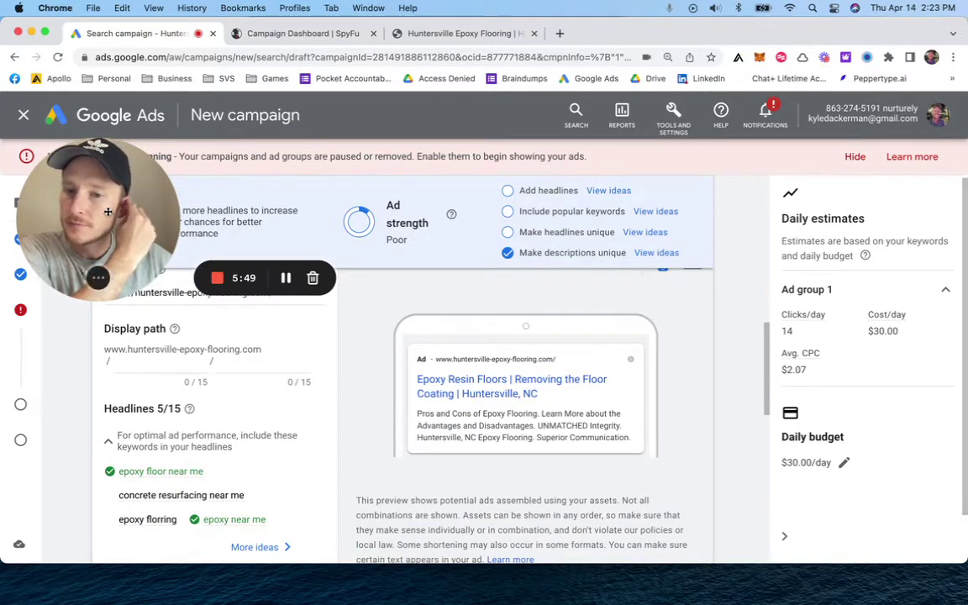
- Fill the two display path fields with epoxy-flooring and contractor
{"action": "left_click_drag", "start_coordinate": [137, 222], "coordinate": [723, 473]}
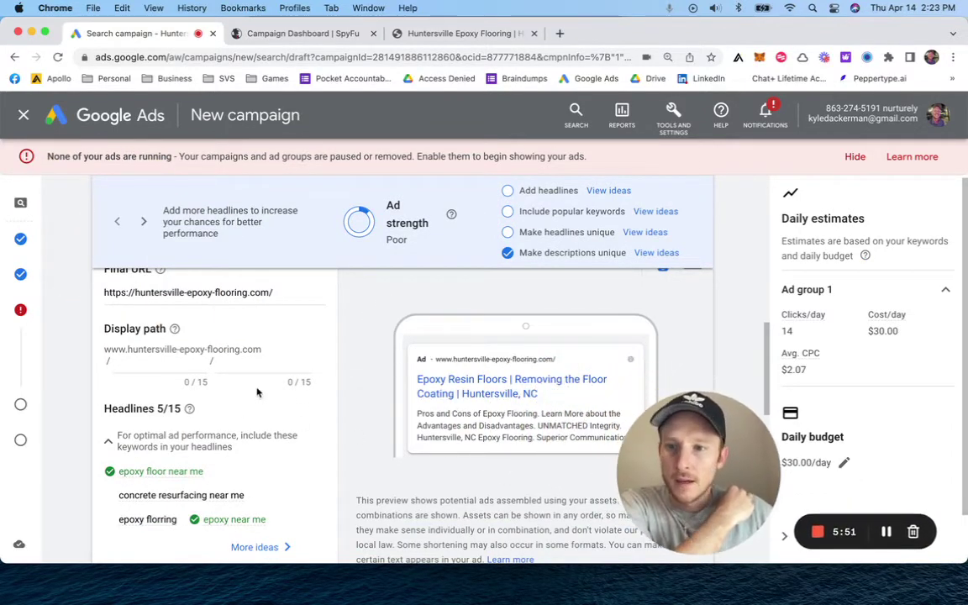
{"action": "left_click", "coordinate": [158, 364]}
{"action": "scroll", "coordinate": [164, 364], "scroll_direction": "down", "scroll_amount": 2}
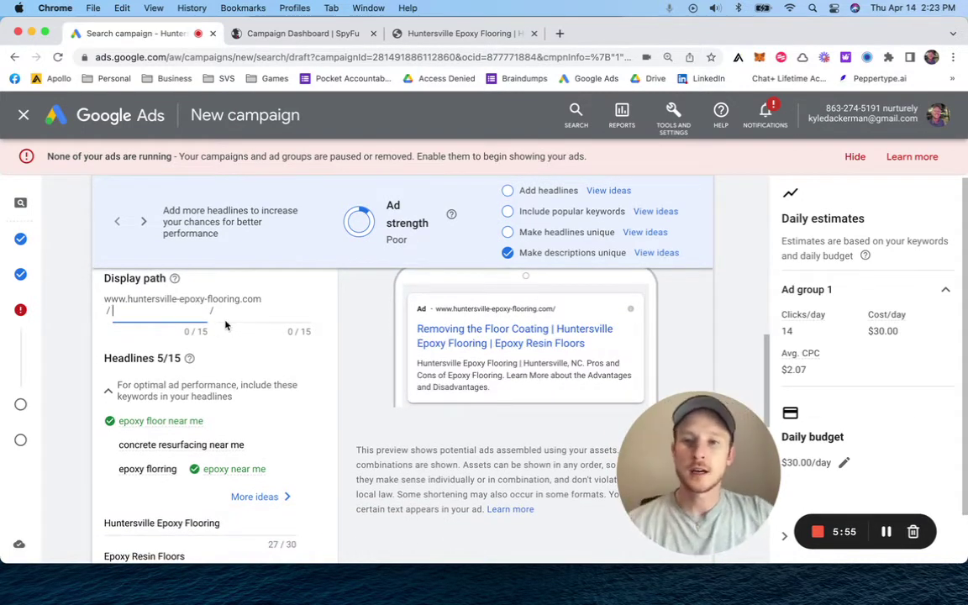
{"action": "scroll", "coordinate": [221, 315], "scroll_direction": "up", "scroll_amount": 1}
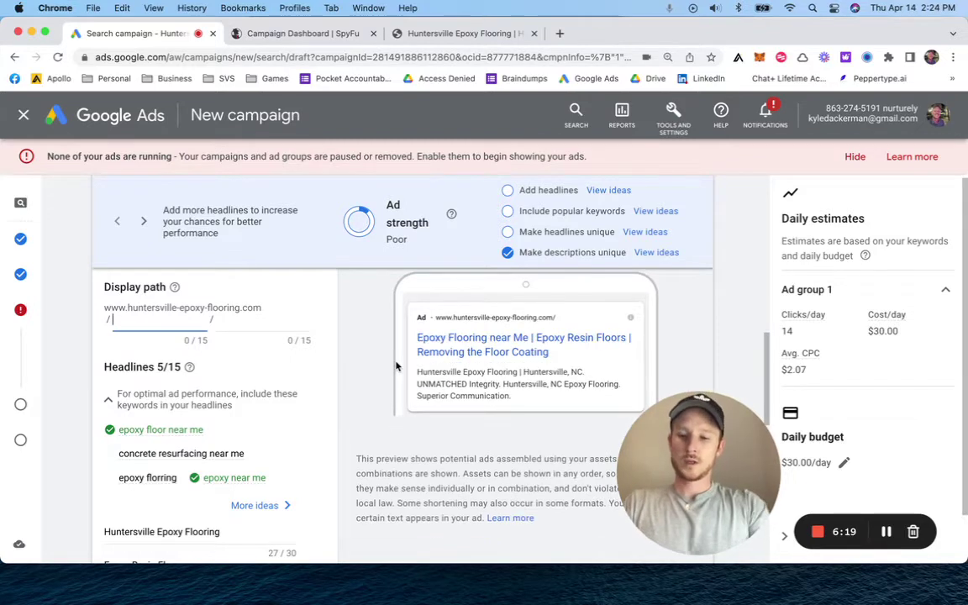
{"action": "type", "text": "epoxy-flooring"}
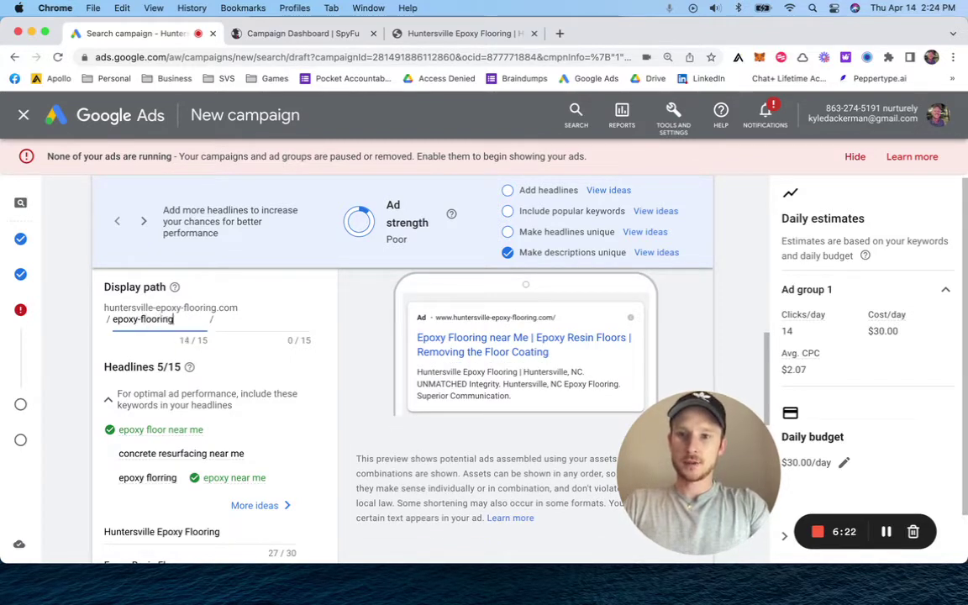
{"action": "key", "text": "Tab"}
{"action": "type", "text": "contractor"}
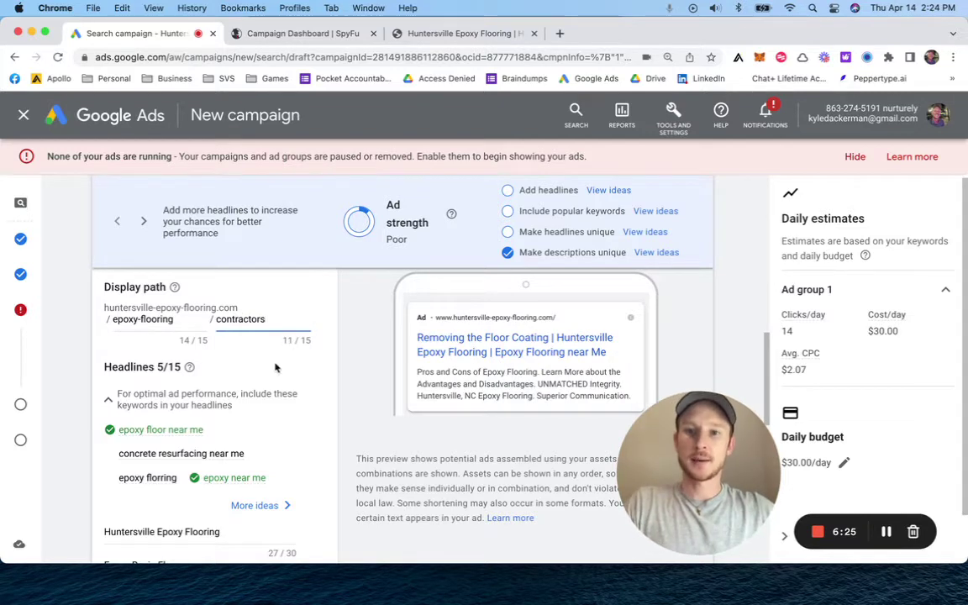
{"action": "left_click", "coordinate": [268, 364]}
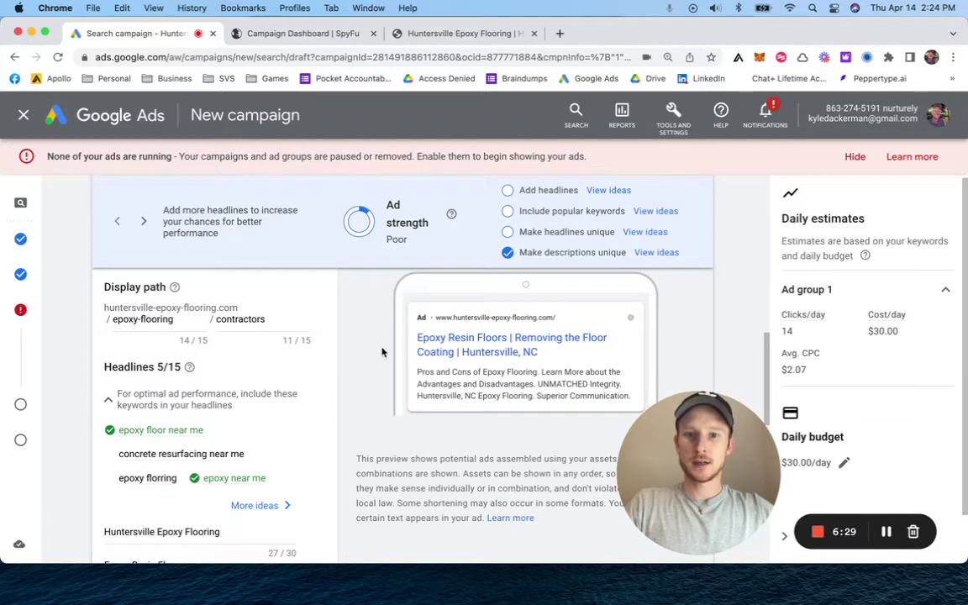
- Swap the display path so it reads contractors / epoxy-flooring
{"action": "left_click_drag", "start_coordinate": [178, 319], "coordinate": [72, 326]}
{"action": "key", "text": "ctrl+c"}
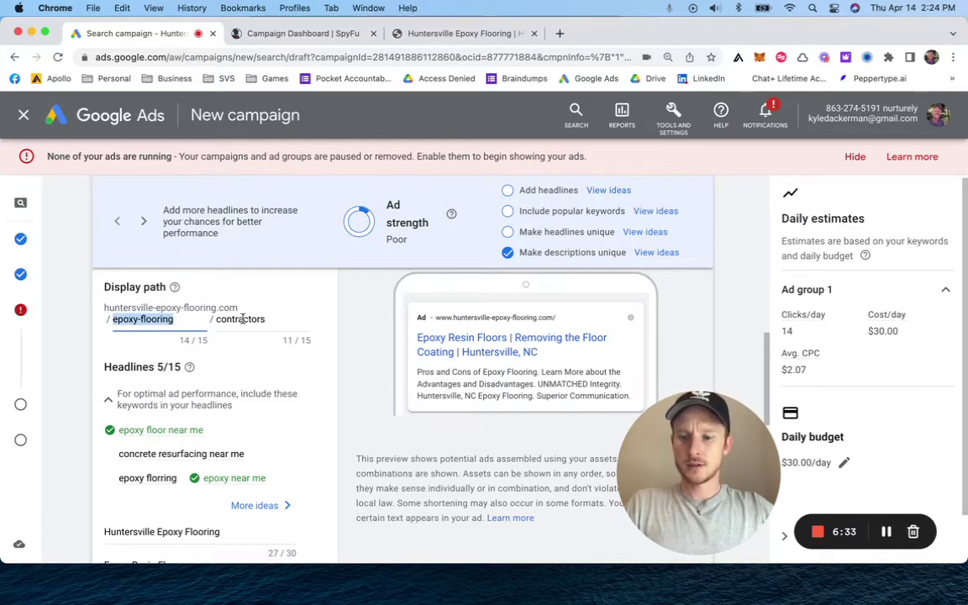
{"action": "type", "text": "contractors"}
{"action": "key", "text": "Tab"}
{"action": "key", "text": "ctrl+v"}
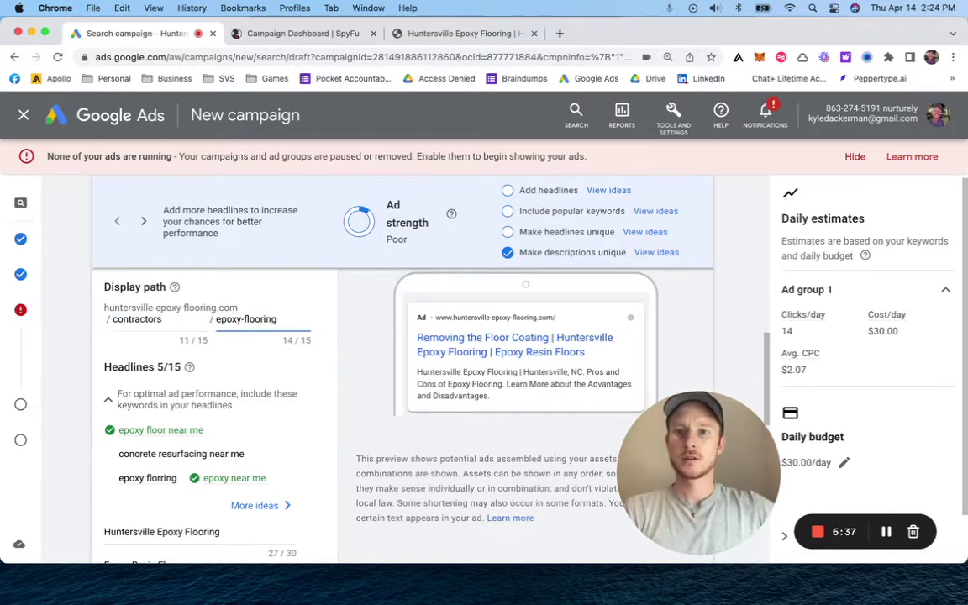
{"action": "left_click", "coordinate": [234, 381]}
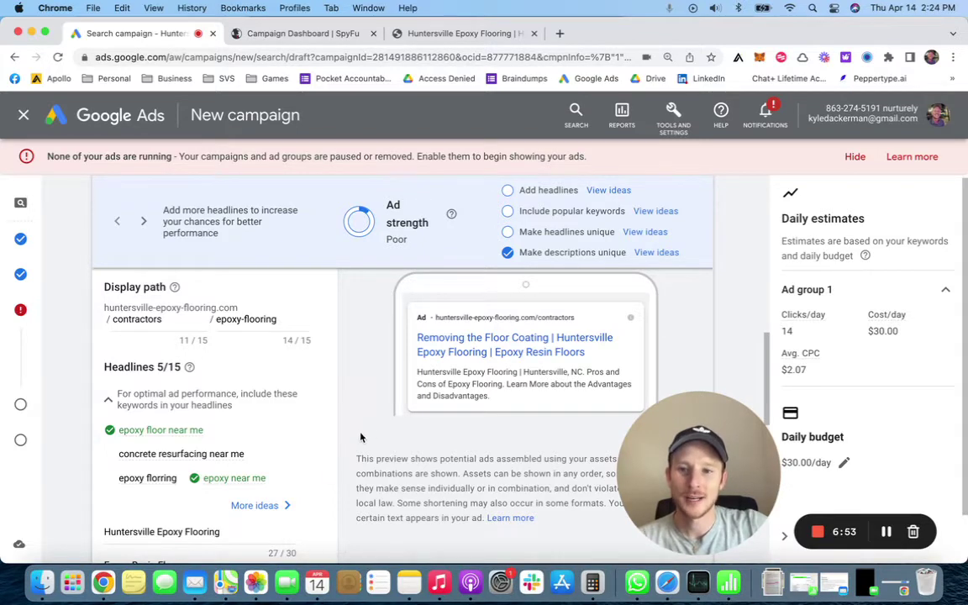
{"action": "scroll", "coordinate": [363, 432], "scroll_direction": "down", "scroll_amount": 2}
{"action": "scroll", "coordinate": [362, 434], "scroll_direction": "down", "scroll_amount": 1}
{"action": "scroll", "coordinate": [318, 435], "scroll_direction": "down", "scroll_amount": 6}
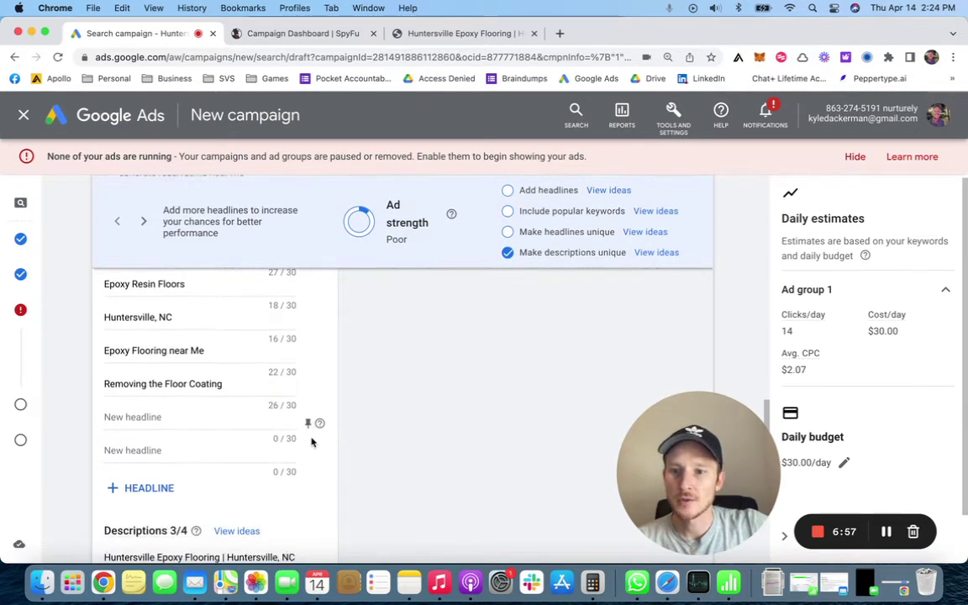
{"action": "scroll", "coordinate": [174, 397], "scroll_direction": "up", "scroll_amount": 5}
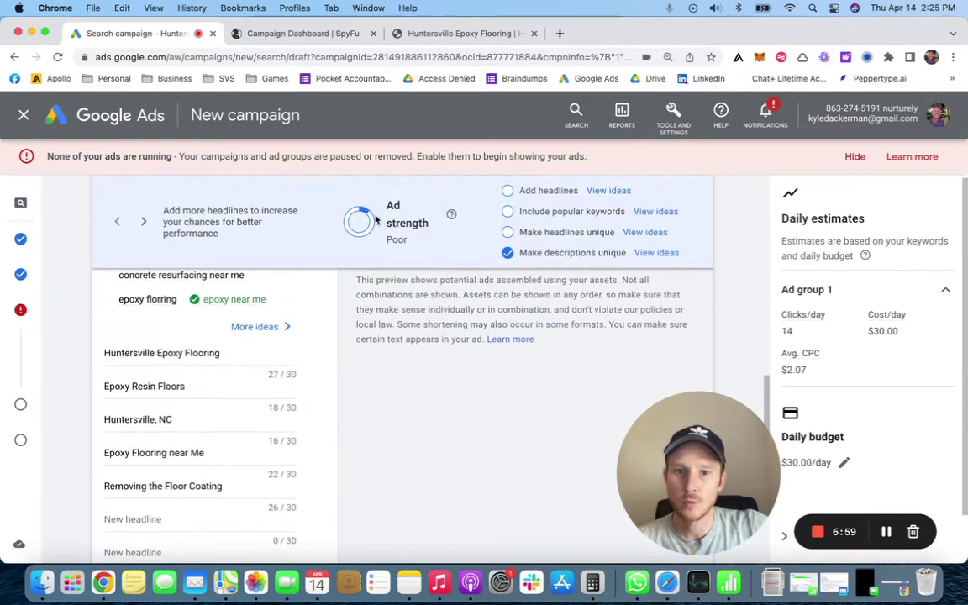
- Bring up View ideas for headlines and browse the Headline suggestions panel
{"action": "left_click", "coordinate": [613, 192]}
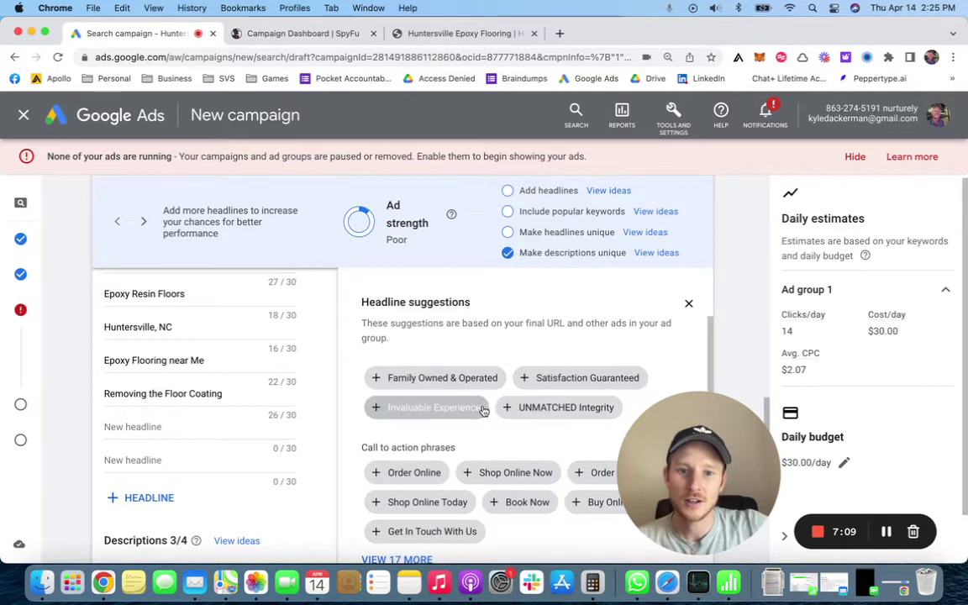
{"action": "scroll", "coordinate": [484, 407], "scroll_direction": "down", "scroll_amount": 3}
{"action": "scroll", "coordinate": [484, 409], "scroll_direction": "down", "scroll_amount": 2}
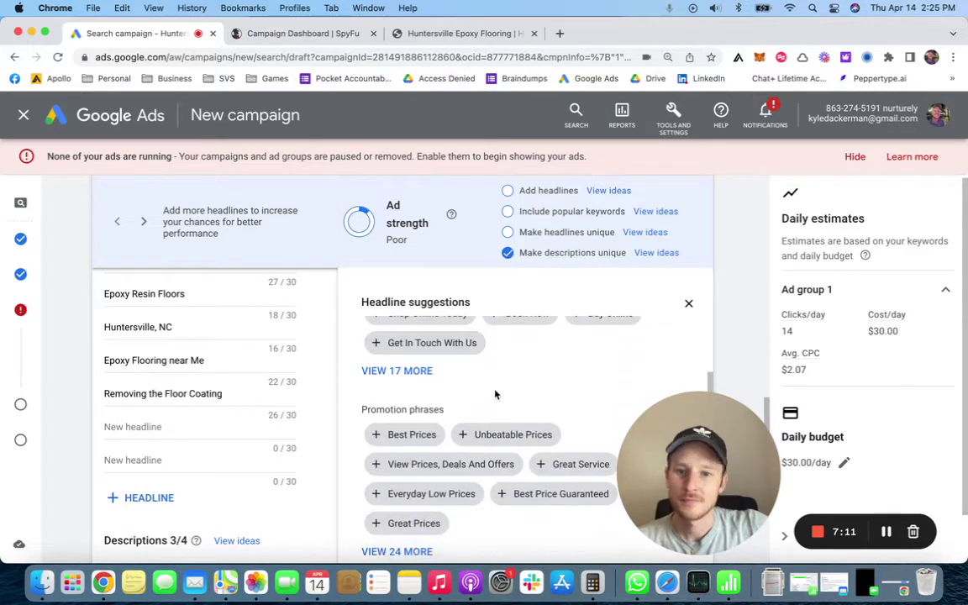
{"action": "scroll", "coordinate": [471, 399], "scroll_direction": "down", "scroll_amount": 1}
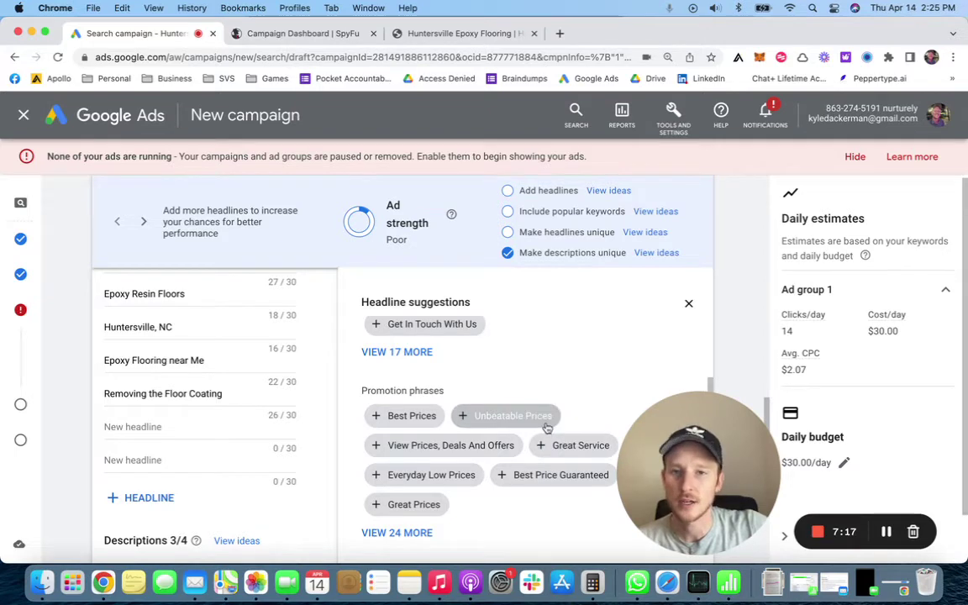
{"action": "scroll", "coordinate": [558, 384], "scroll_direction": "down", "scroll_amount": 5}
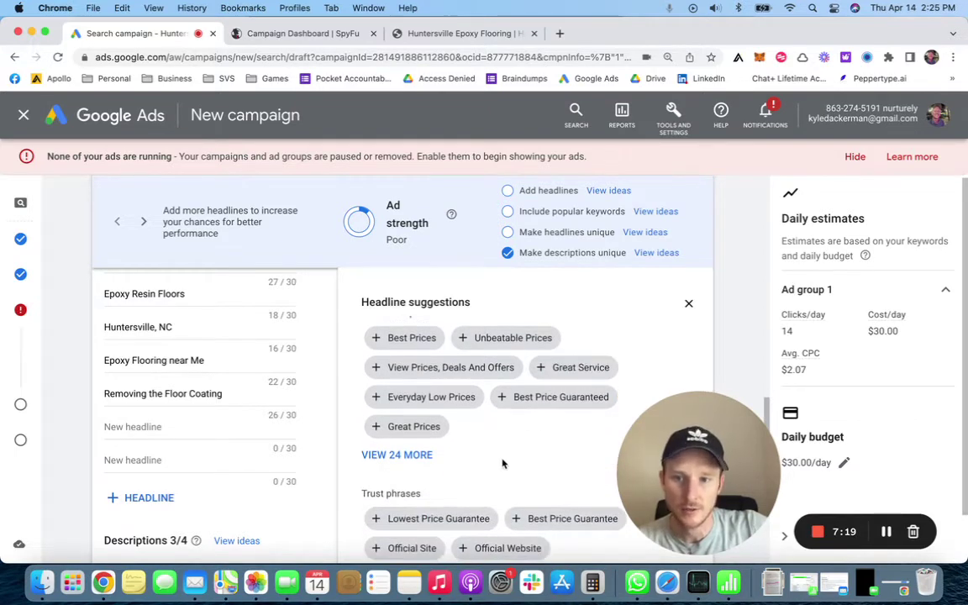
{"action": "scroll", "coordinate": [453, 444], "scroll_direction": "down", "scroll_amount": 2}
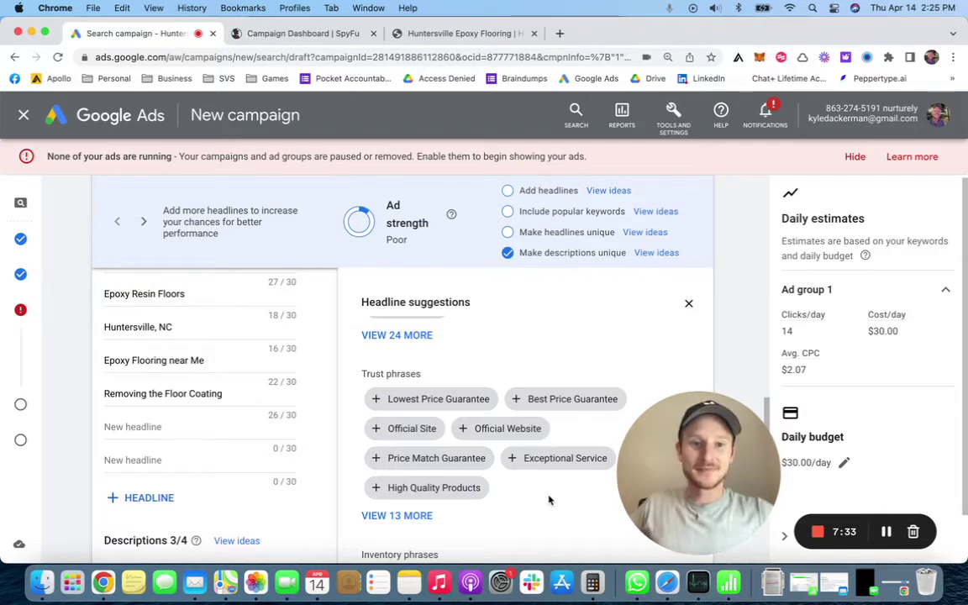
{"action": "scroll", "coordinate": [561, 384], "scroll_direction": "up", "scroll_amount": 1}
{"action": "scroll", "coordinate": [562, 384], "scroll_direction": "up", "scroll_amount": 4}
{"action": "scroll", "coordinate": [209, 395], "scroll_direction": "up", "scroll_amount": 2}
{"action": "scroll", "coordinate": [216, 374], "scroll_direction": "up", "scroll_amount": 3}
{"action": "scroll", "coordinate": [216, 376], "scroll_direction": "down", "scroll_amount": 3}
{"action": "scroll", "coordinate": [423, 352], "scroll_direction": "up", "scroll_amount": 6}
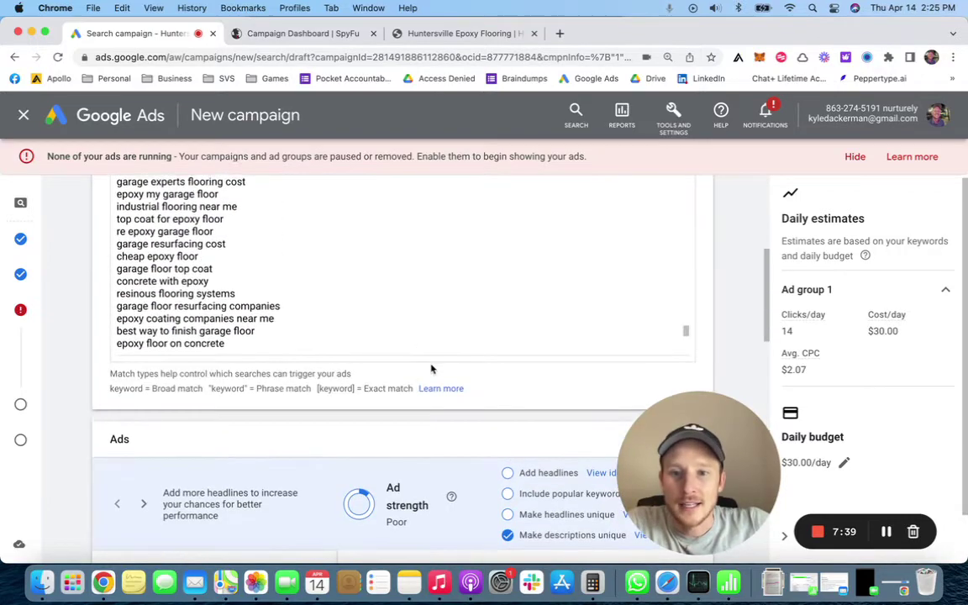
- Collapse and re-expand the ads section, then close the Headline suggestions panel
{"action": "scroll", "coordinate": [433, 391], "scroll_direction": "down", "scroll_amount": 4}
{"action": "scroll", "coordinate": [480, 414], "scroll_direction": "down", "scroll_amount": 1}
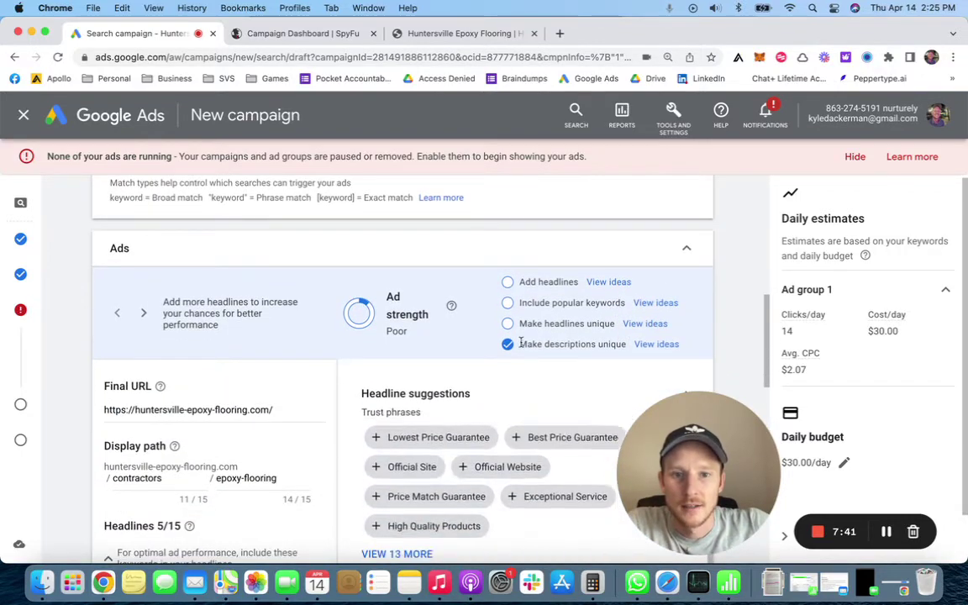
{"action": "left_click", "coordinate": [687, 248]}
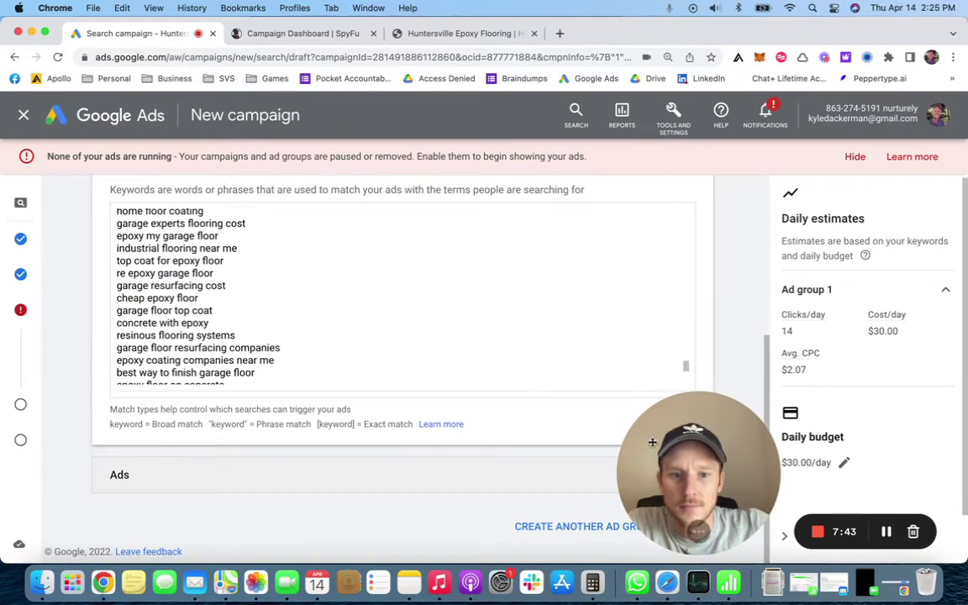
{"action": "left_click_drag", "start_coordinate": [652, 450], "coordinate": [750, 243]}
{"action": "left_click", "coordinate": [686, 475]}
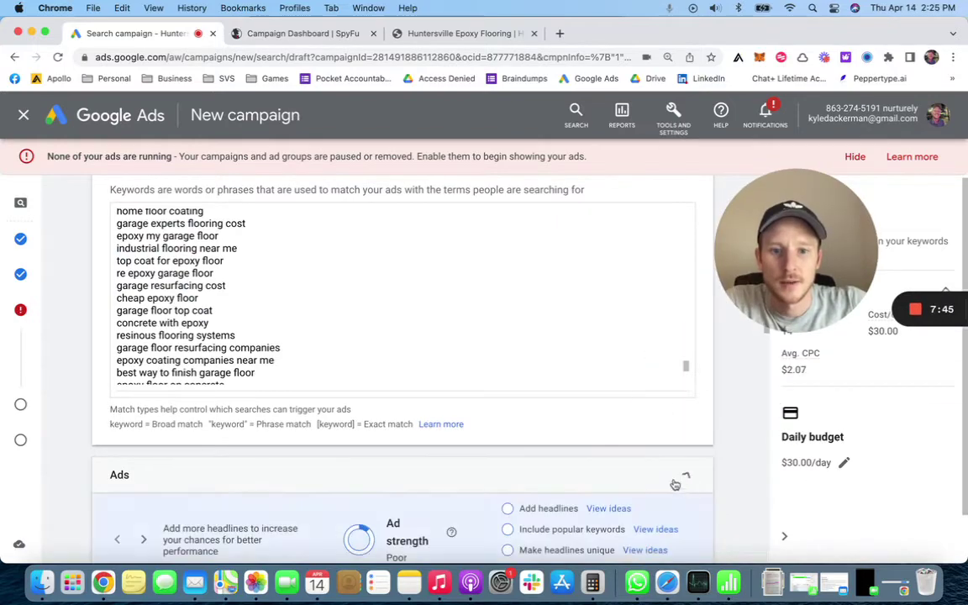
{"action": "scroll", "coordinate": [630, 437], "scroll_direction": "down", "scroll_amount": 3}
{"action": "scroll", "coordinate": [634, 441], "scroll_direction": "up", "scroll_amount": 6}
{"action": "scroll", "coordinate": [637, 445], "scroll_direction": "down", "scroll_amount": 5}
{"action": "scroll", "coordinate": [637, 445], "scroll_direction": "down", "scroll_amount": 6}
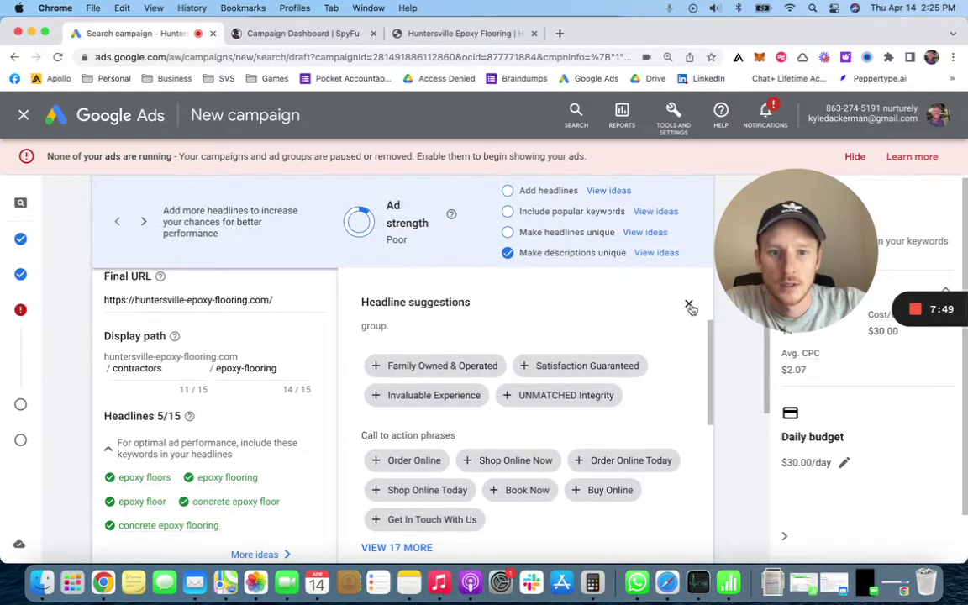
{"action": "left_click", "coordinate": [688, 304]}
{"action": "scroll", "coordinate": [663, 315], "scroll_direction": "up", "scroll_amount": 1}
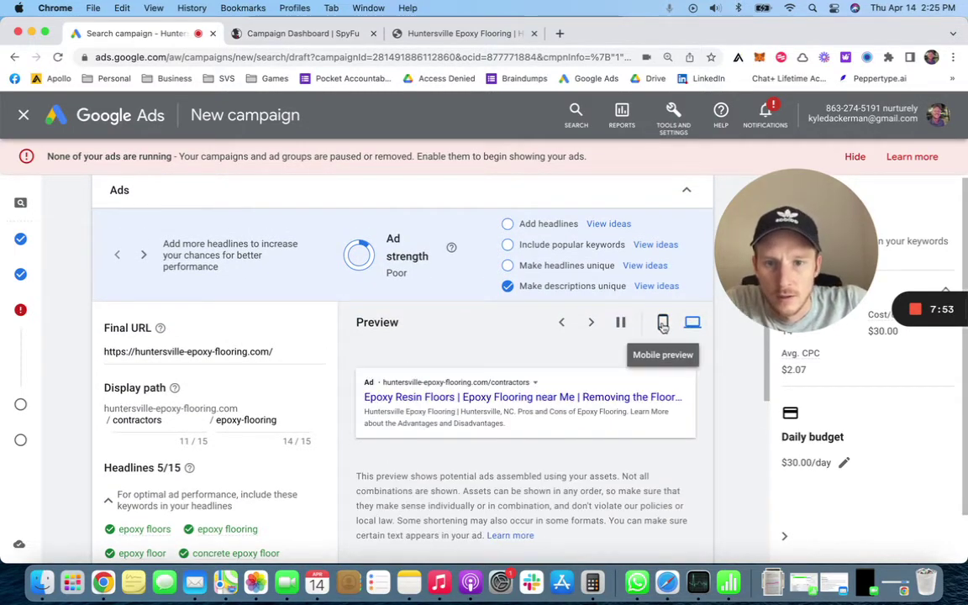
- Show the ad preview as a mobile phone and pause its cycling through variations
{"action": "left_click", "coordinate": [663, 324]}
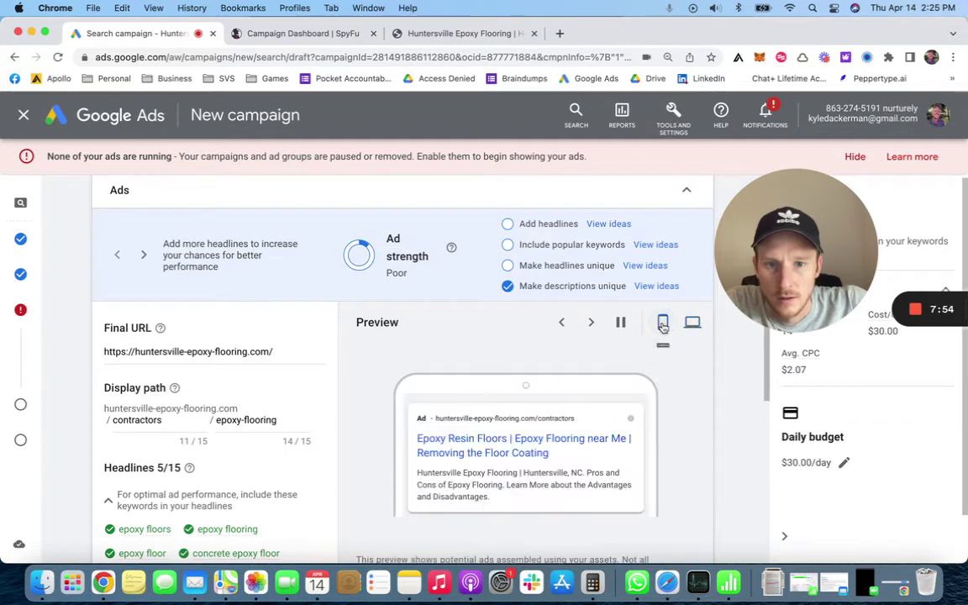
{"action": "left_click", "coordinate": [619, 327]}
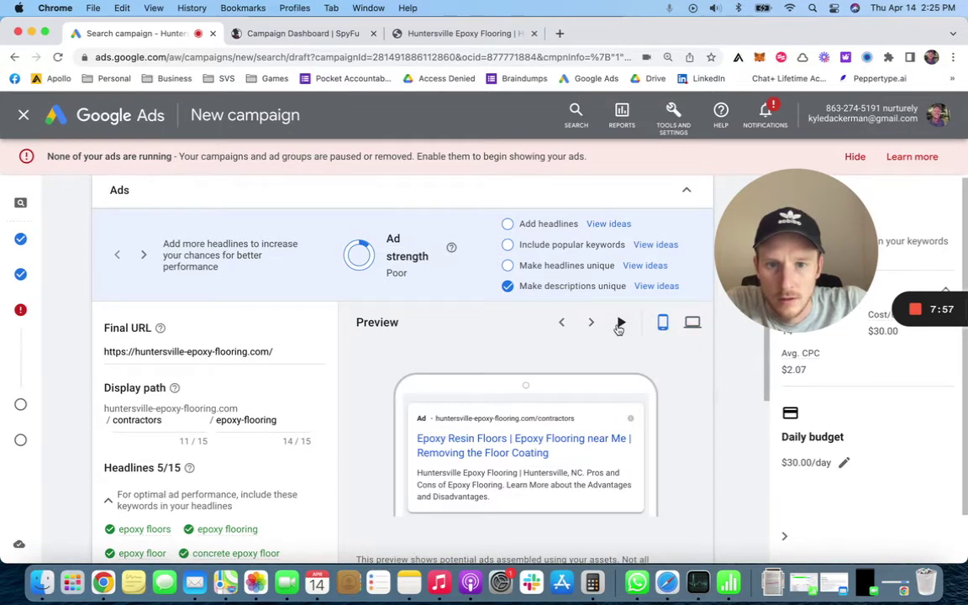
{"action": "scroll", "coordinate": [600, 323], "scroll_direction": "down", "scroll_amount": 2}
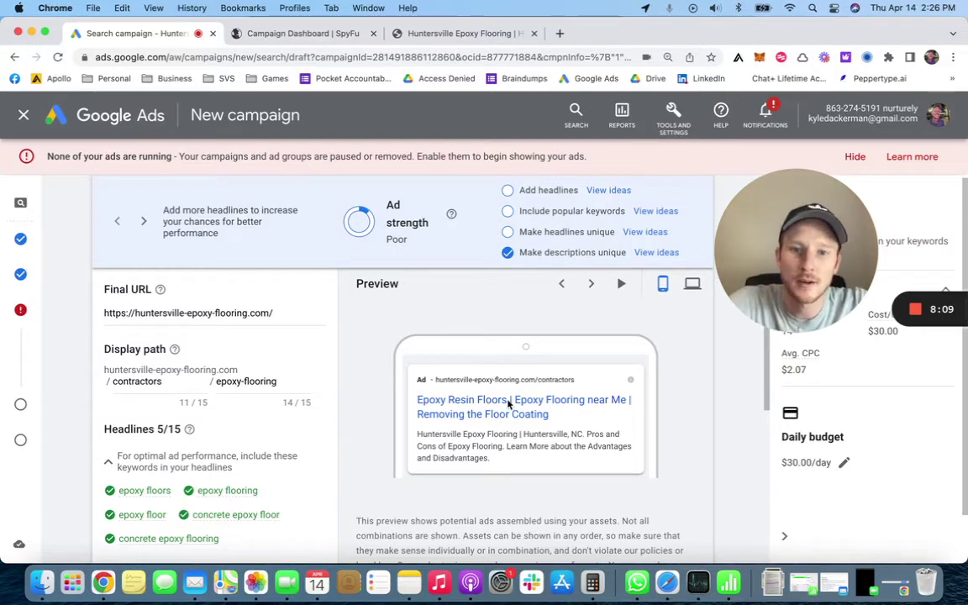
{"action": "scroll", "coordinate": [260, 435], "scroll_direction": "down", "scroll_amount": 5}
{"action": "scroll", "coordinate": [249, 435], "scroll_direction": "up", "scroll_amount": 2}
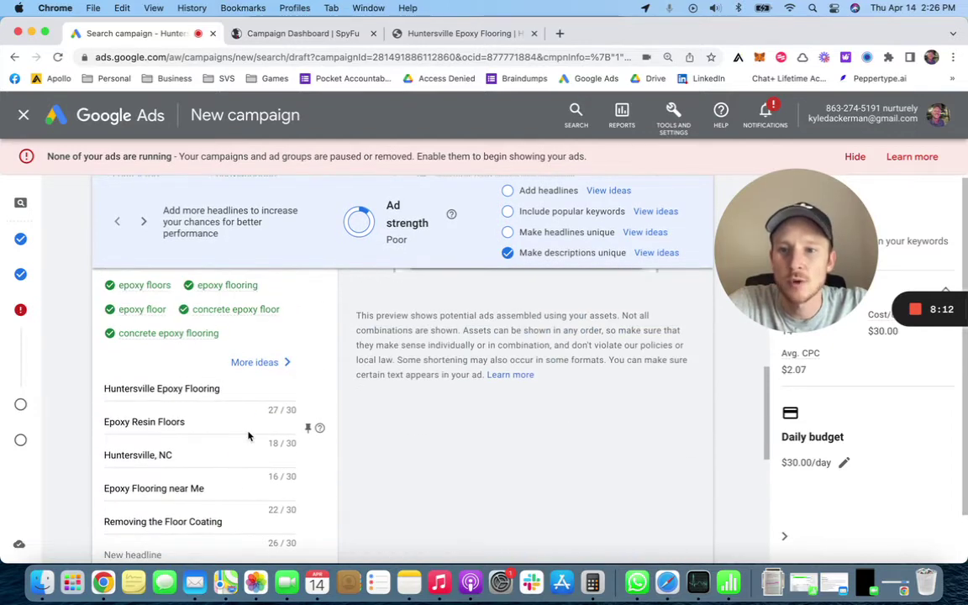
{"action": "scroll", "coordinate": [186, 395], "scroll_direction": "down", "scroll_amount": 2}
{"action": "scroll", "coordinate": [277, 361], "scroll_direction": "up", "scroll_amount": 3}
- Pin the Huntersville Epoxy Flooring headline to show only in position 1
{"action": "left_click", "coordinate": [229, 474]}
{"action": "scroll", "coordinate": [232, 470], "scroll_direction": "up", "scroll_amount": 1}
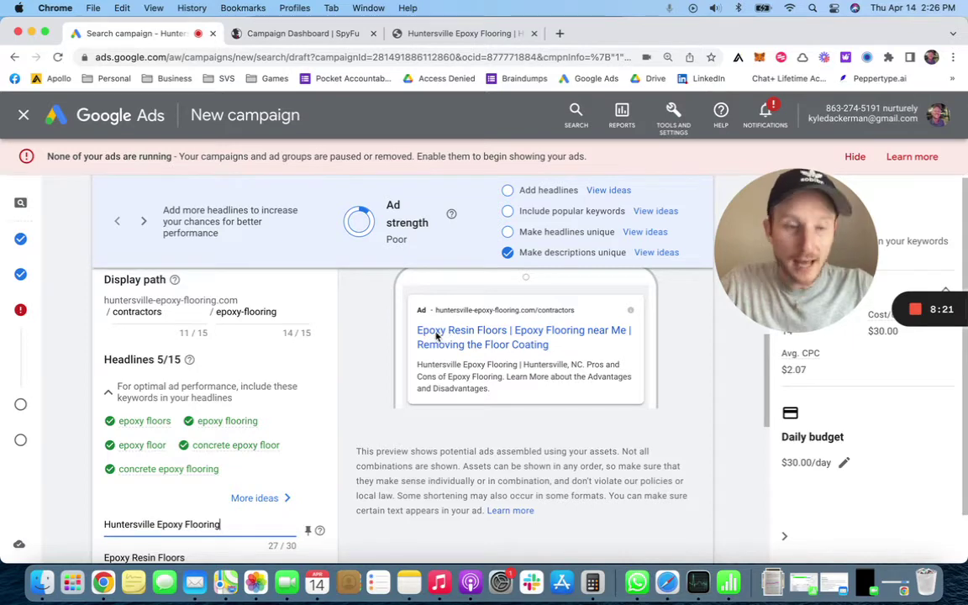
{"action": "scroll", "coordinate": [409, 361], "scroll_direction": "down", "scroll_amount": 5}
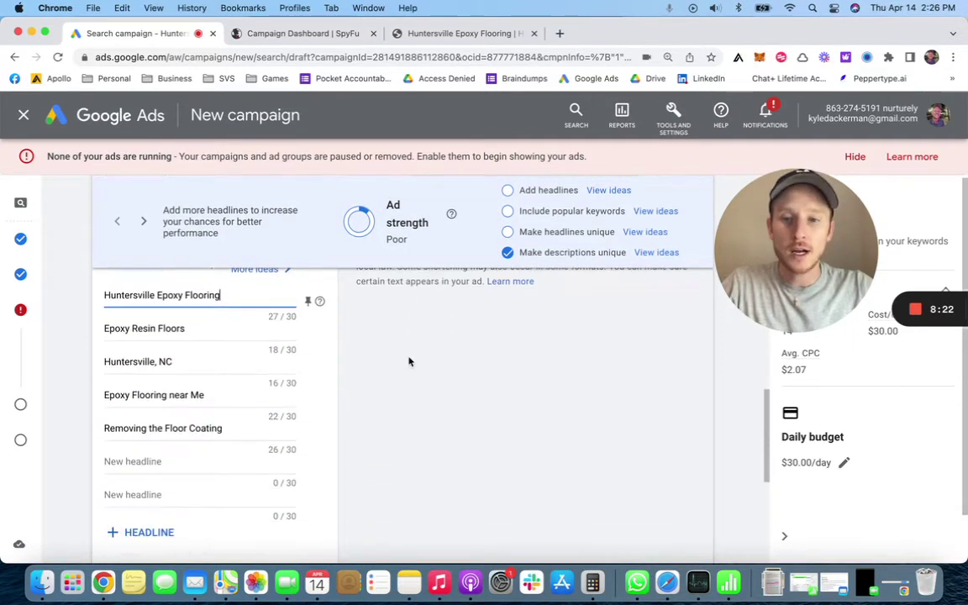
{"action": "left_click", "coordinate": [308, 303]}
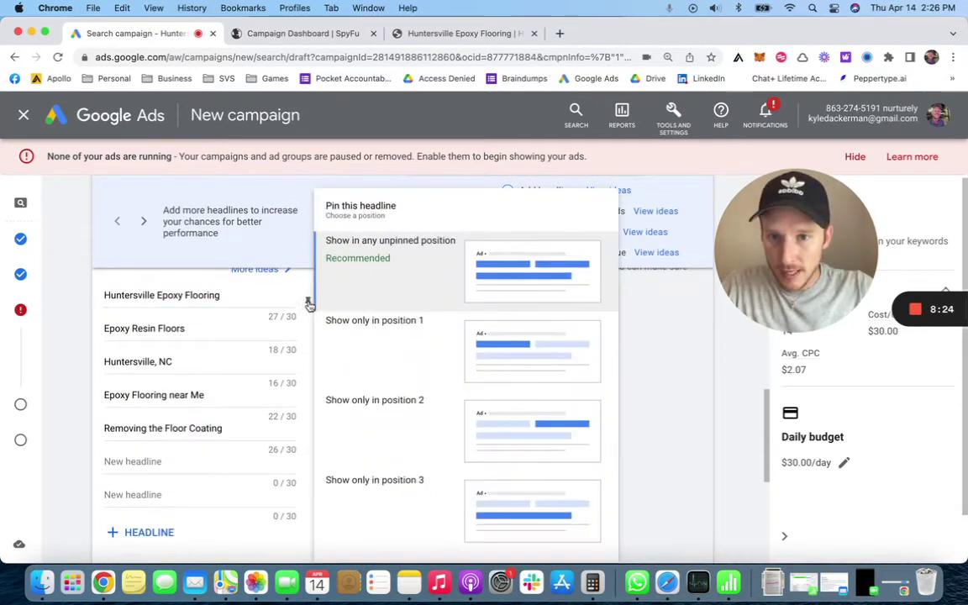
{"action": "left_click", "coordinate": [369, 352]}
{"action": "scroll", "coordinate": [432, 345], "scroll_direction": "up", "scroll_amount": 4}
{"action": "scroll", "coordinate": [434, 347], "scroll_direction": "down", "scroll_amount": 5}
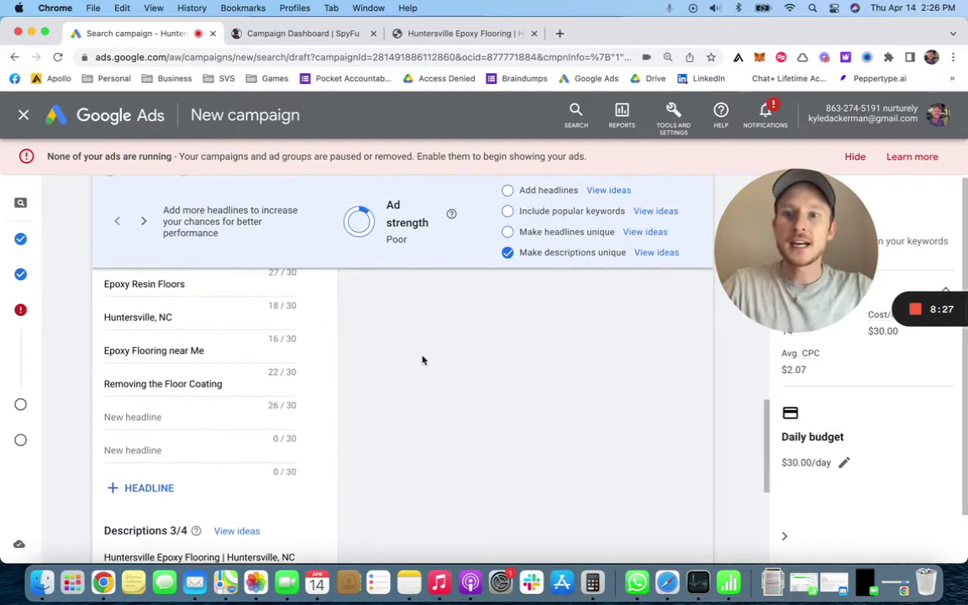
{"action": "scroll", "coordinate": [168, 286], "scroll_direction": "up", "scroll_amount": 2}
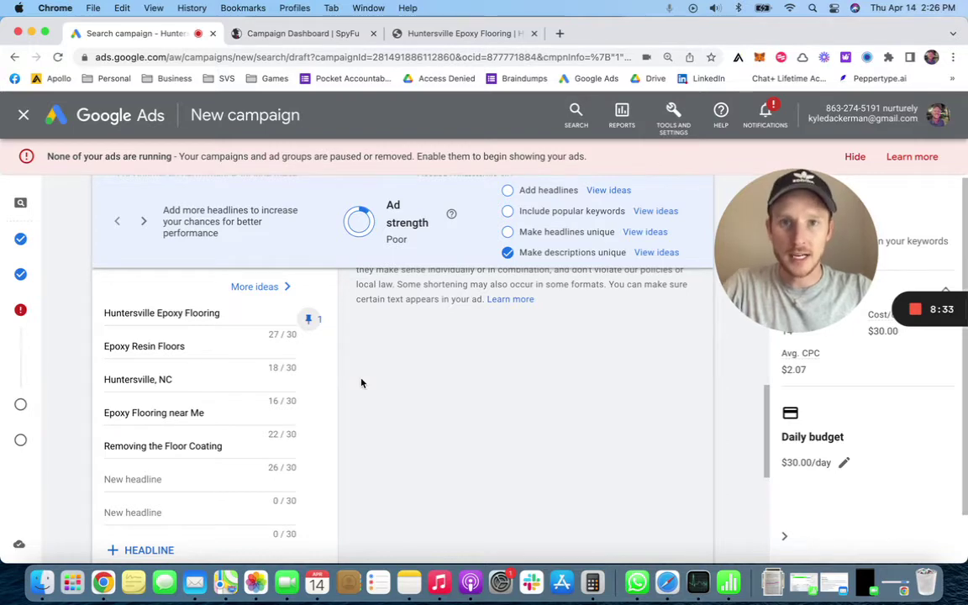
- Set the Huntersville Epoxy Flooring headline to show in any unpinned position
{"action": "left_click", "coordinate": [308, 346]}
{"action": "left_click", "coordinate": [375, 244]}
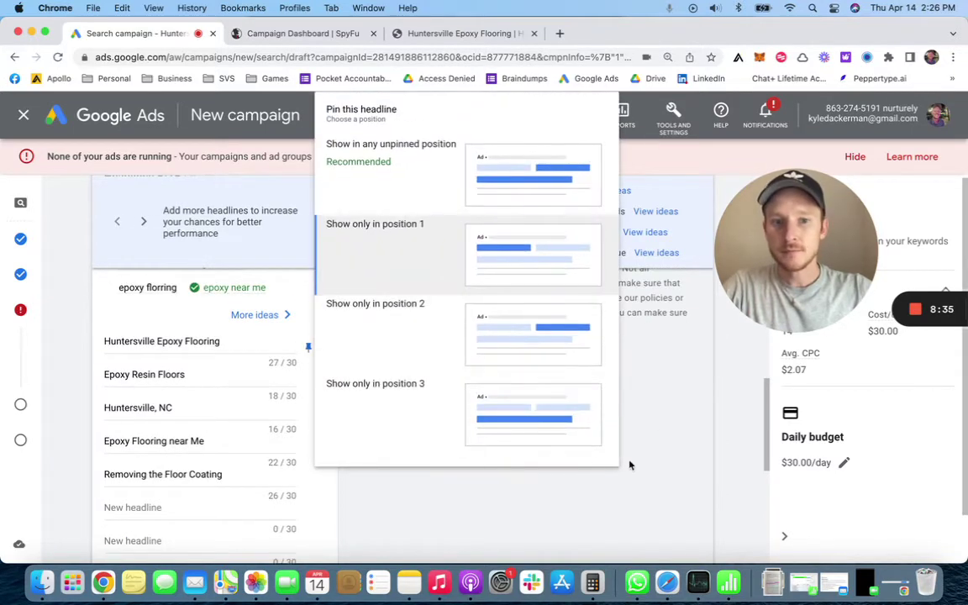
{"action": "left_click", "coordinate": [310, 347]}
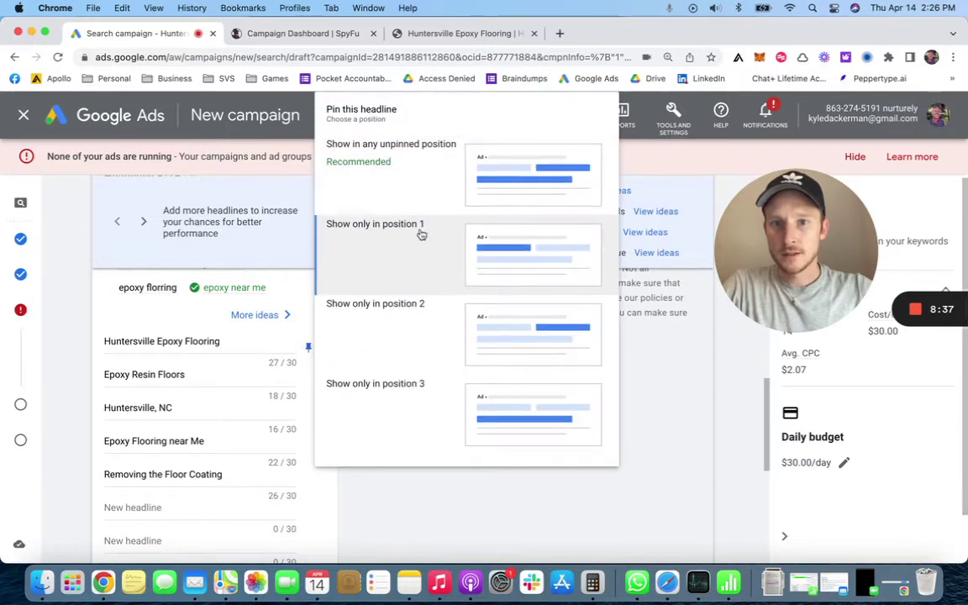
{"action": "left_click", "coordinate": [410, 166]}
{"action": "scroll", "coordinate": [539, 488], "scroll_direction": "up", "scroll_amount": 5}
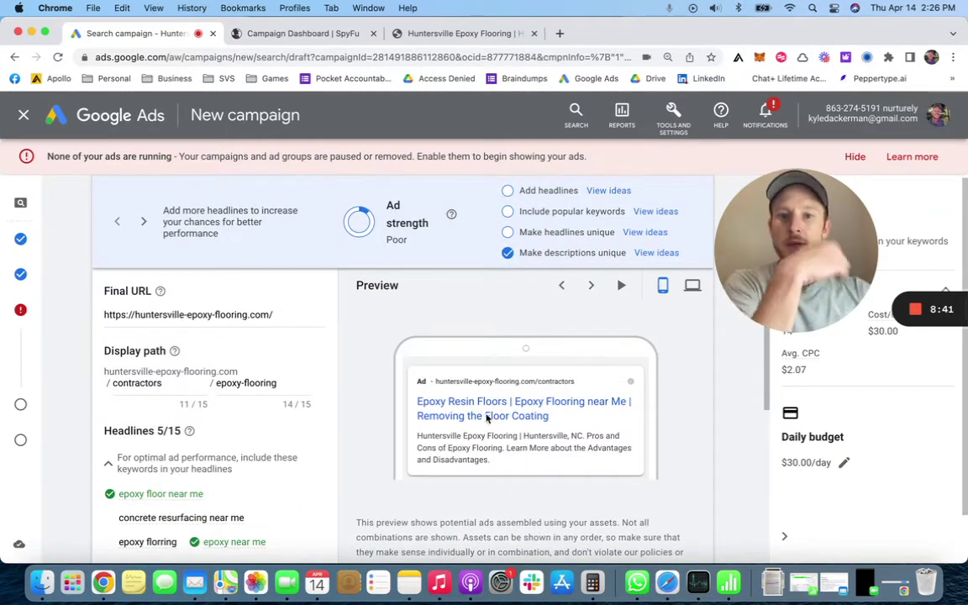
- Search SpyFu for the keyword 'epoxy flooring'
{"action": "left_click", "coordinate": [334, 37]}
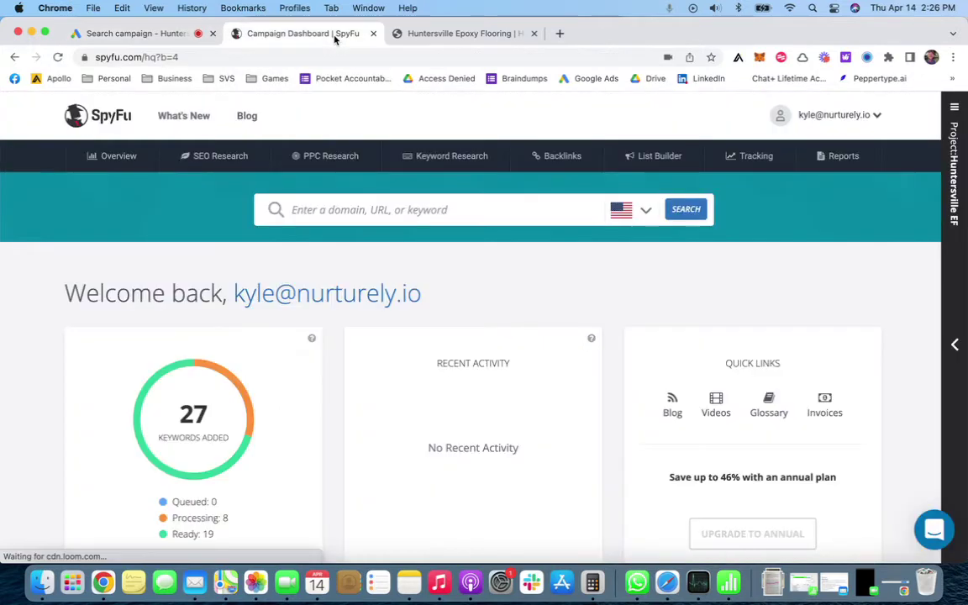
{"action": "left_click", "coordinate": [459, 216]}
{"action": "type", "text": "eopl"}
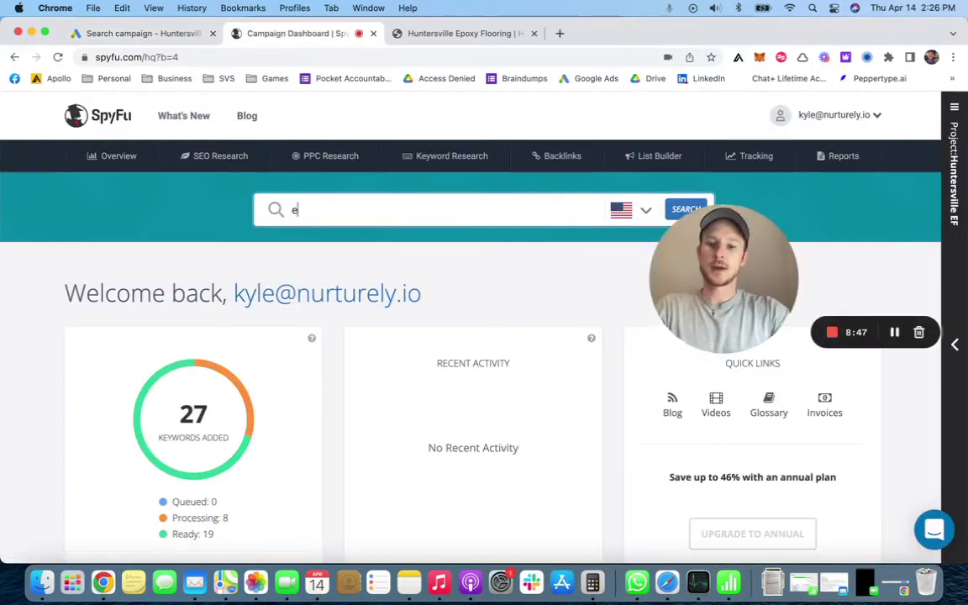
{"action": "key", "text": "BackSpace"}
{"action": "key", "text": "BackSpace"}
{"action": "key", "text": "BackSpace"}
{"action": "type", "text": "poxy flooring"}
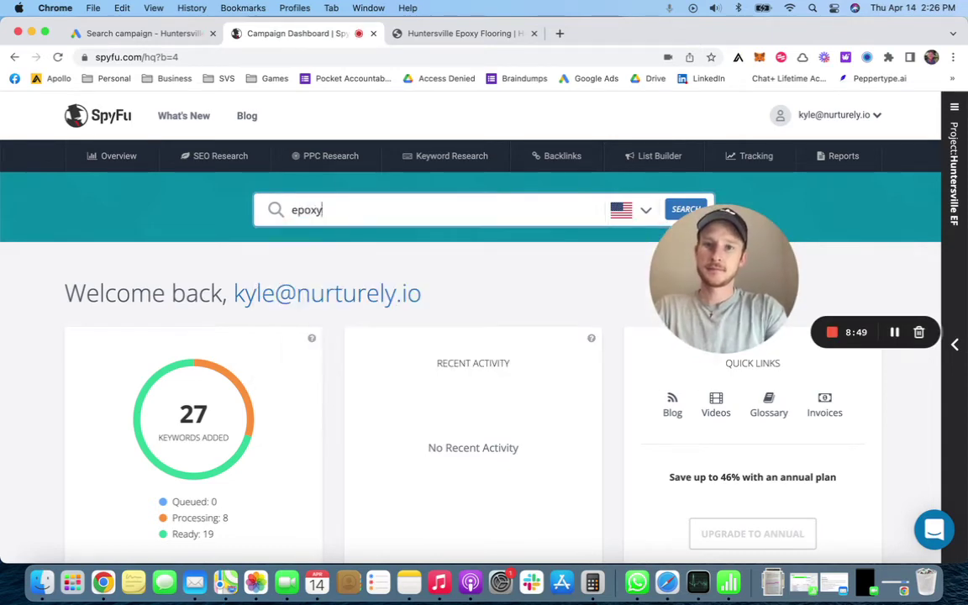
{"action": "key", "text": "Return"}
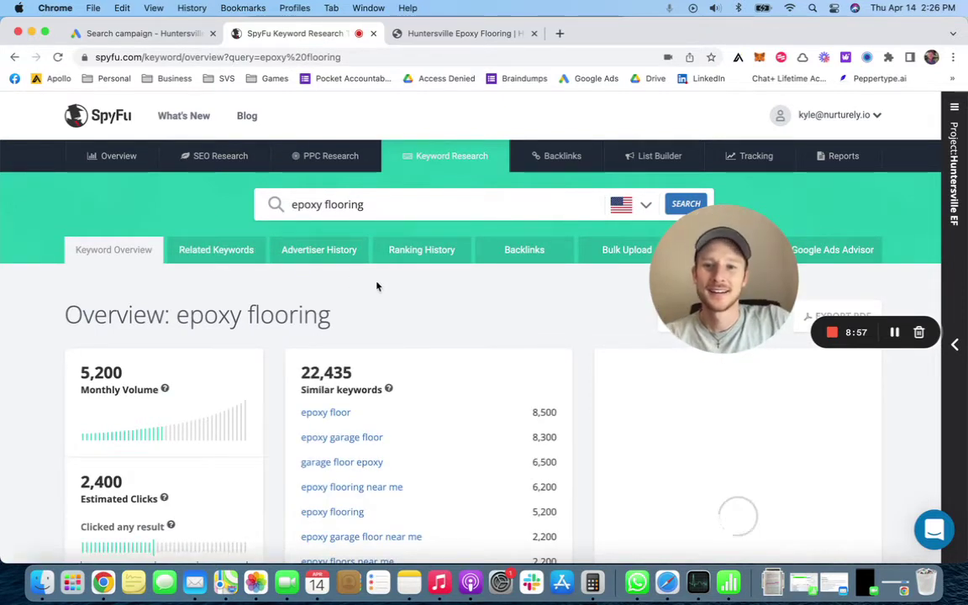
{"action": "left_click_drag", "start_coordinate": [666, 250], "coordinate": [130, 245]}
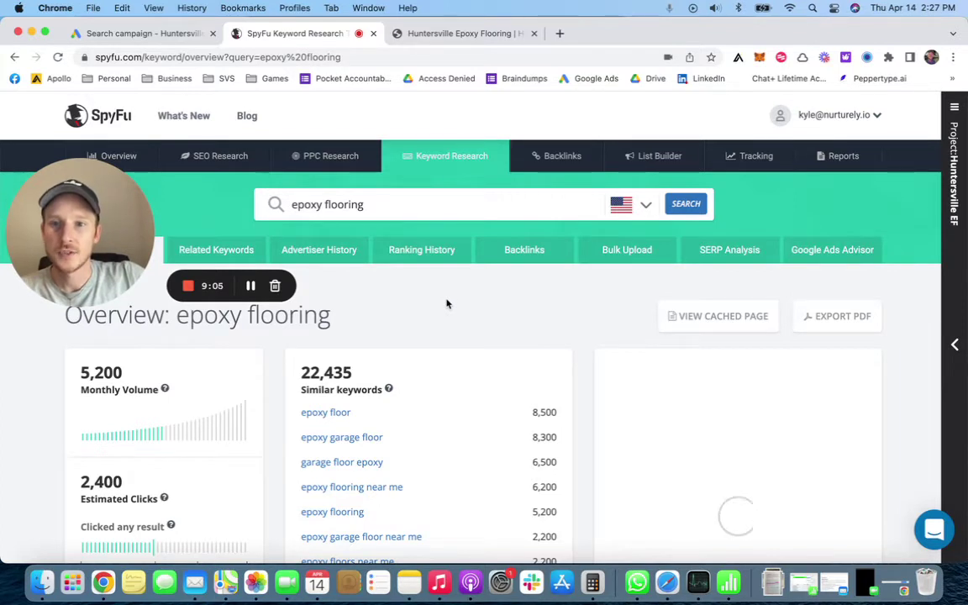
- Add 'near me' to the query and review monthly volume, similar keywords, questions and advertisers
{"action": "left_click", "coordinate": [388, 211]}
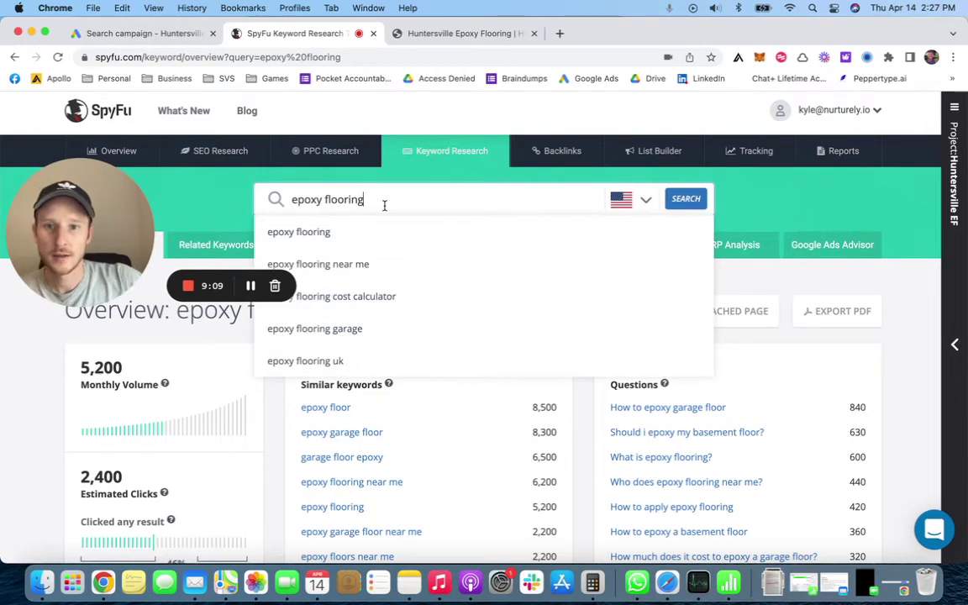
{"action": "type", "text": "near"}
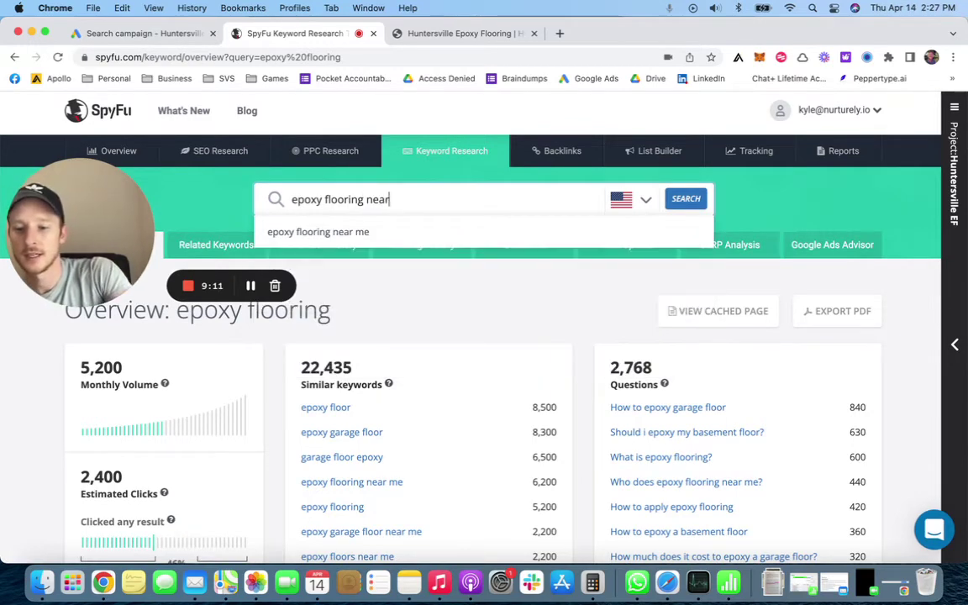
{"action": "type", "text": " me"}
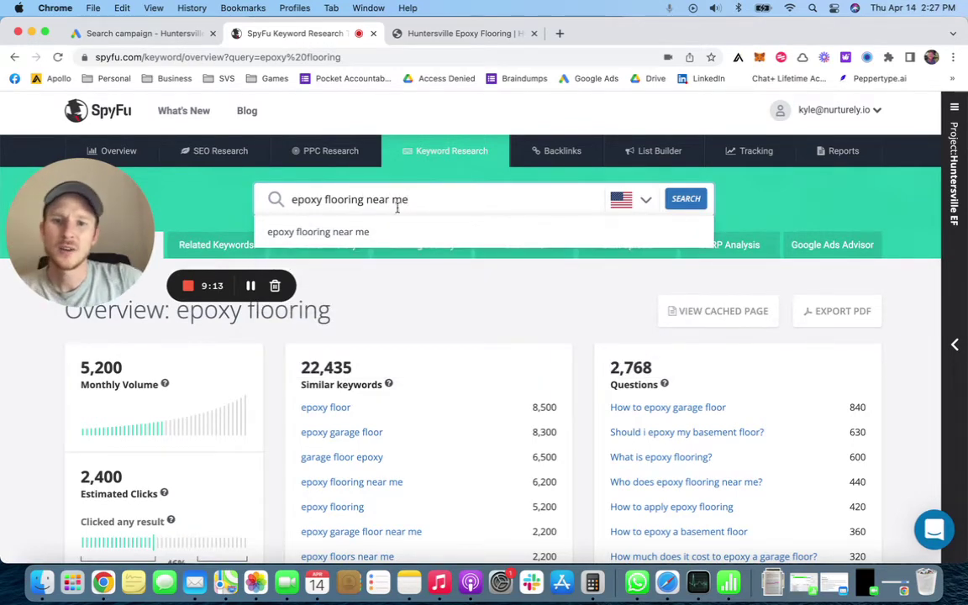
{"action": "scroll", "coordinate": [450, 294], "scroll_direction": "down", "scroll_amount": 2}
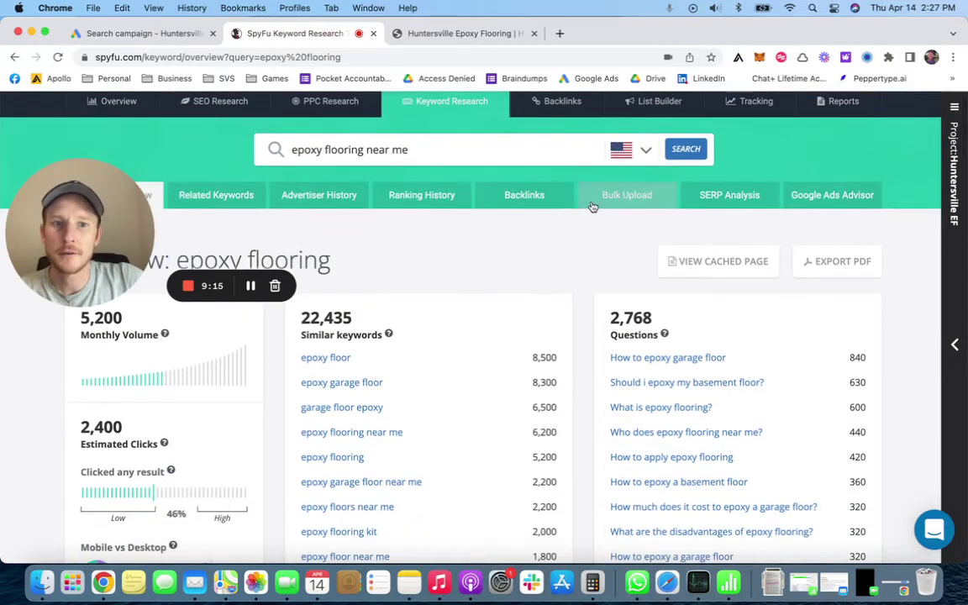
{"action": "scroll", "coordinate": [494, 229], "scroll_direction": "down", "scroll_amount": 6}
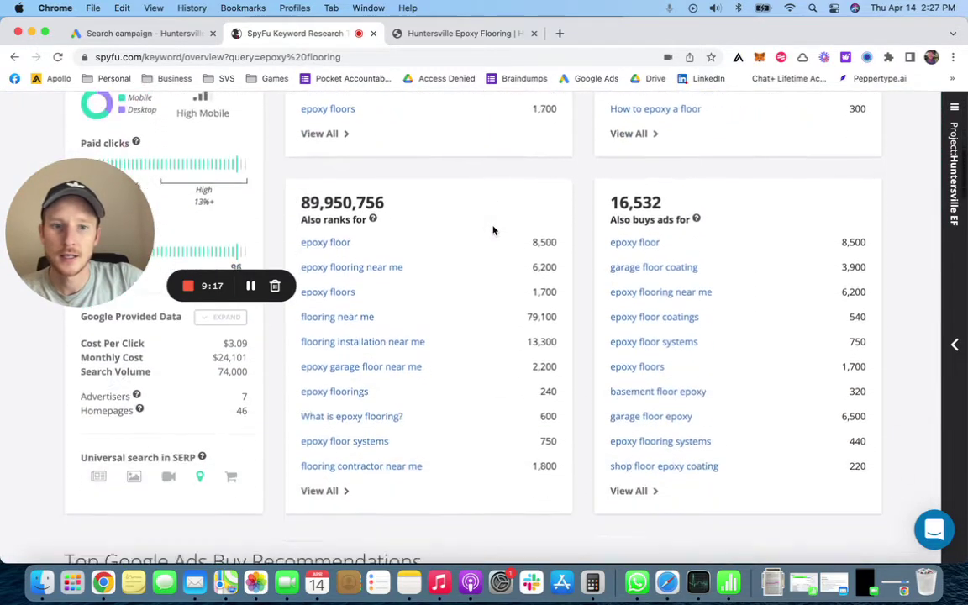
{"action": "scroll", "coordinate": [494, 229], "scroll_direction": "down", "scroll_amount": 9}
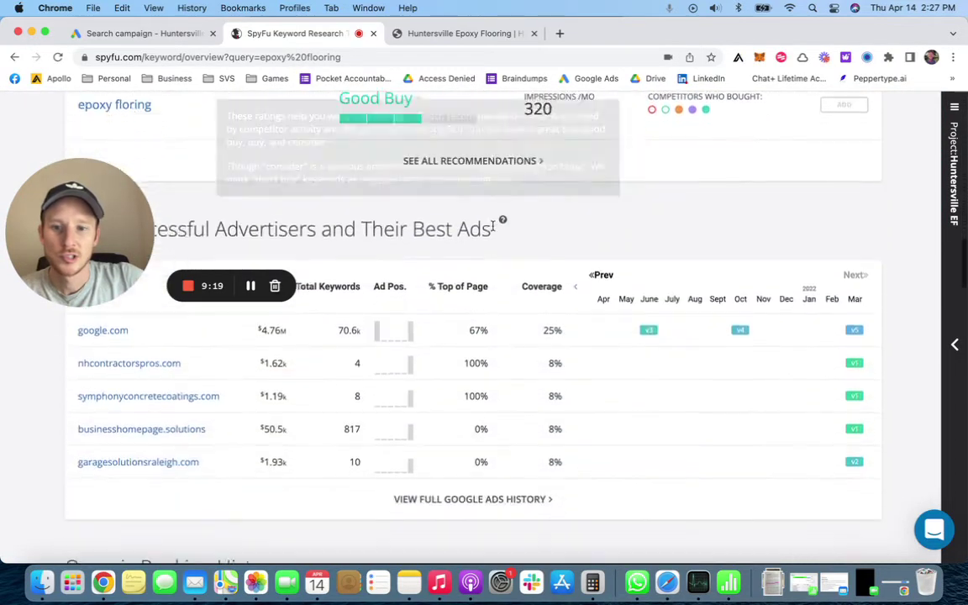
{"action": "scroll", "coordinate": [493, 229], "scroll_direction": "down", "scroll_amount": 4}
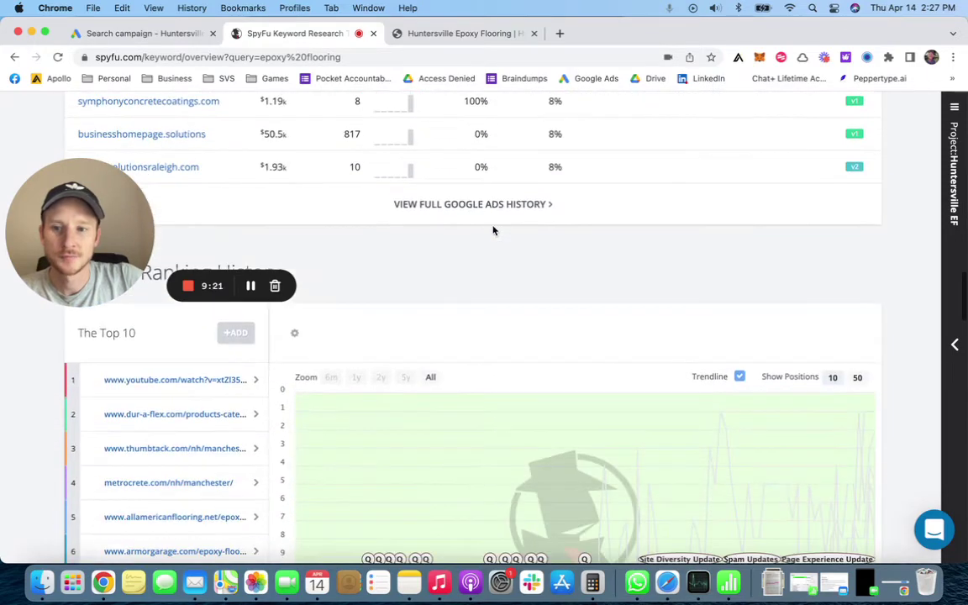
{"action": "scroll", "coordinate": [494, 229], "scroll_direction": "down", "scroll_amount": 6}
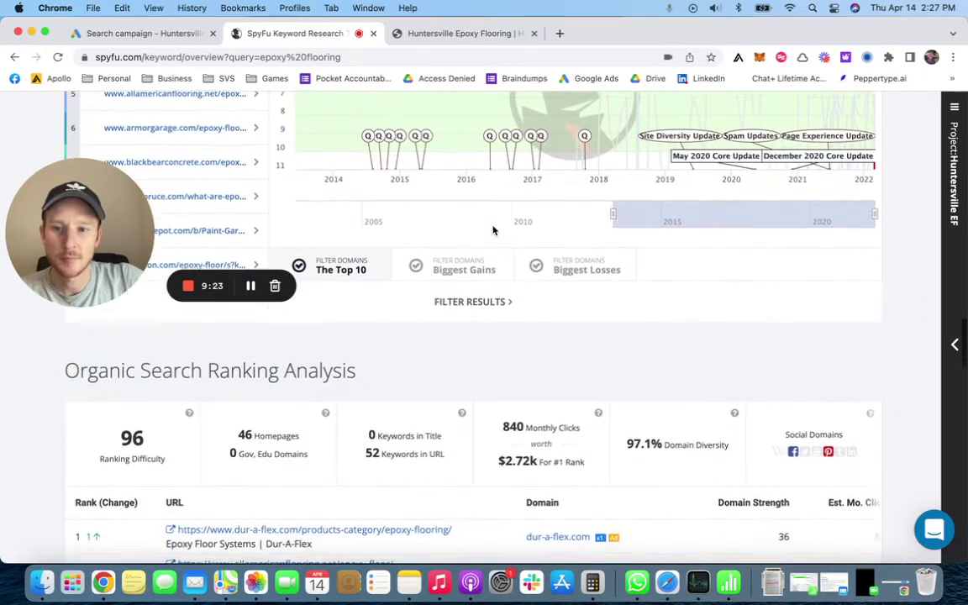
{"action": "scroll", "coordinate": [493, 230], "scroll_direction": "up", "scroll_amount": 15}
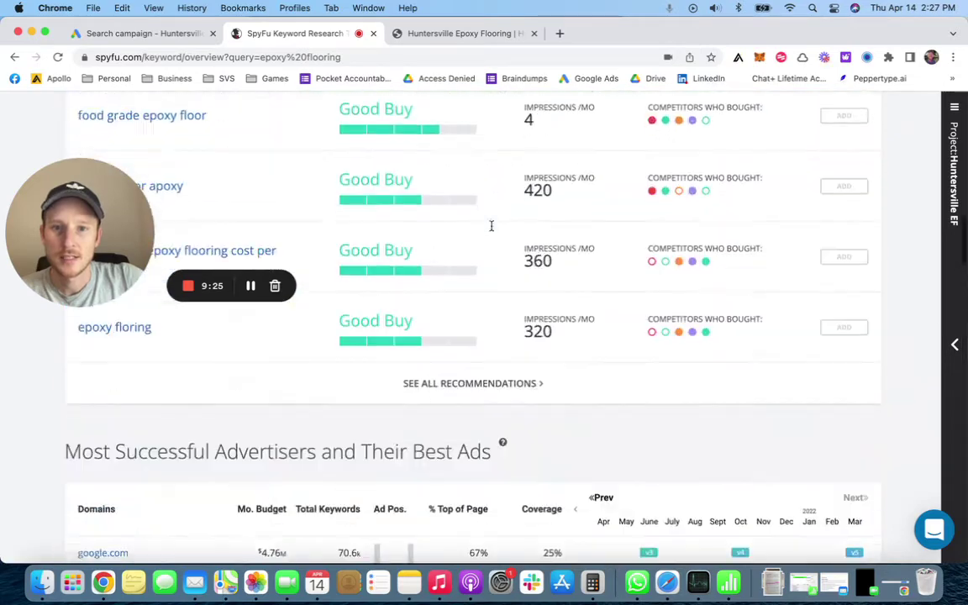
{"action": "scroll", "coordinate": [492, 230], "scroll_direction": "up", "scroll_amount": 8}
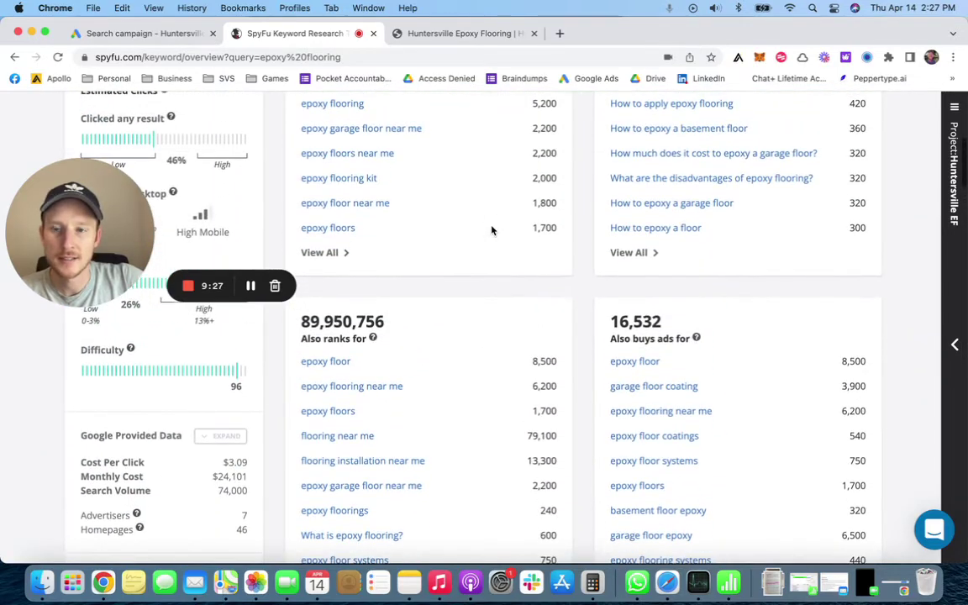
{"action": "scroll", "coordinate": [492, 230], "scroll_direction": "up", "scroll_amount": 2}
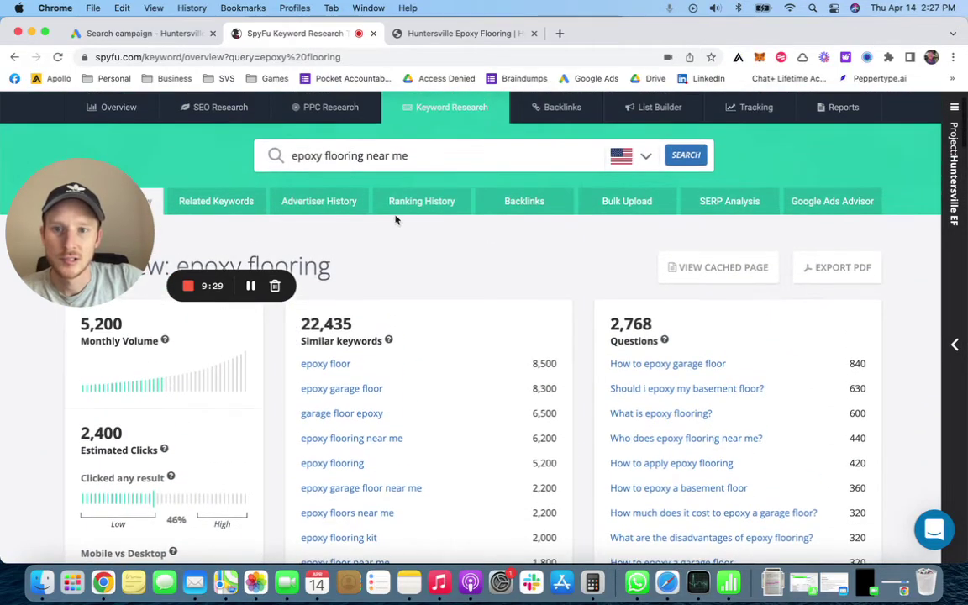
- Open epoxy flooring Advertiser History and select the garagesolutionsraleigh.com domain in the advertisers list
{"action": "left_click", "coordinate": [313, 205]}
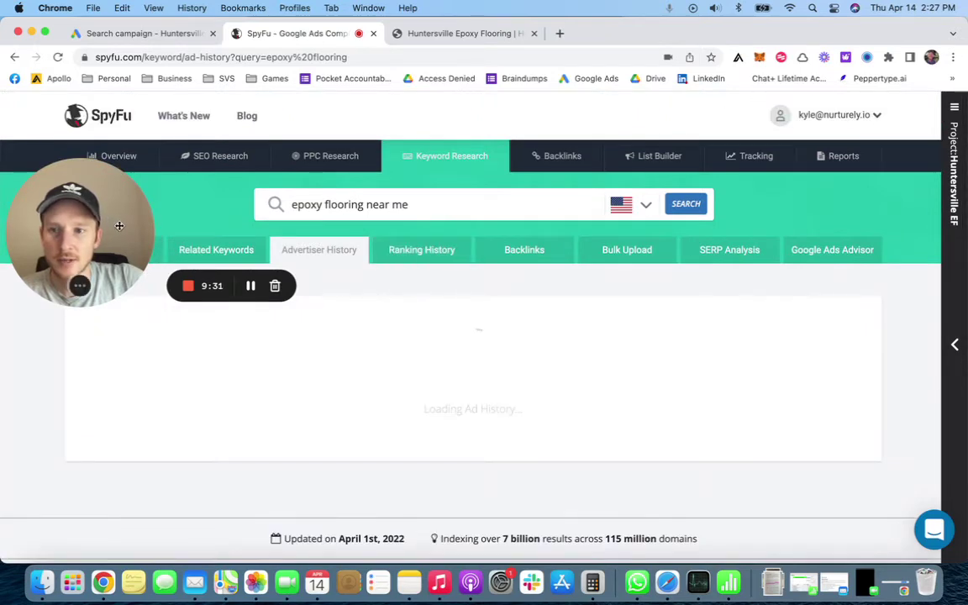
{"action": "left_click_drag", "start_coordinate": [112, 224], "coordinate": [145, 183]}
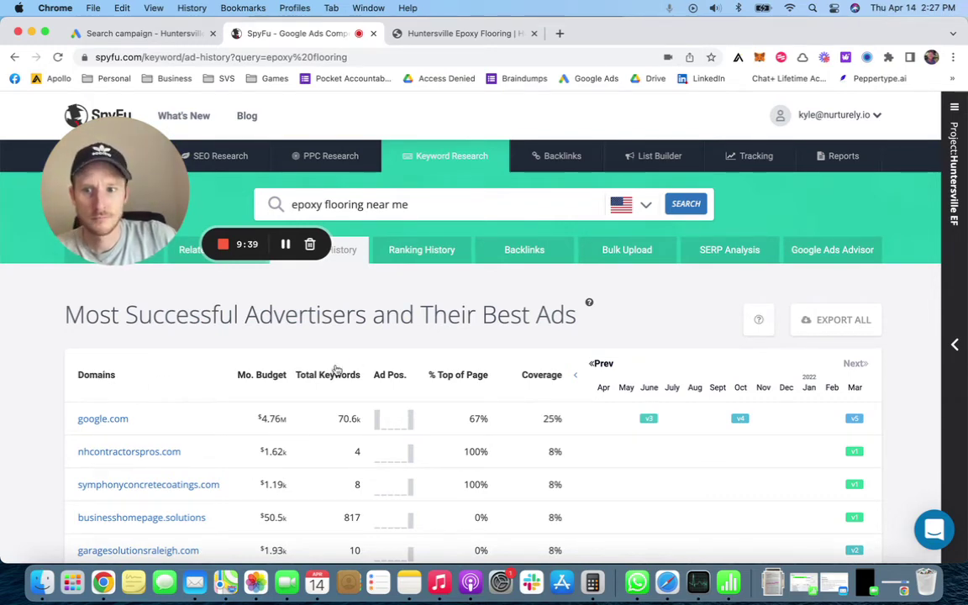
{"action": "scroll", "coordinate": [250, 405], "scroll_direction": "down", "scroll_amount": 1}
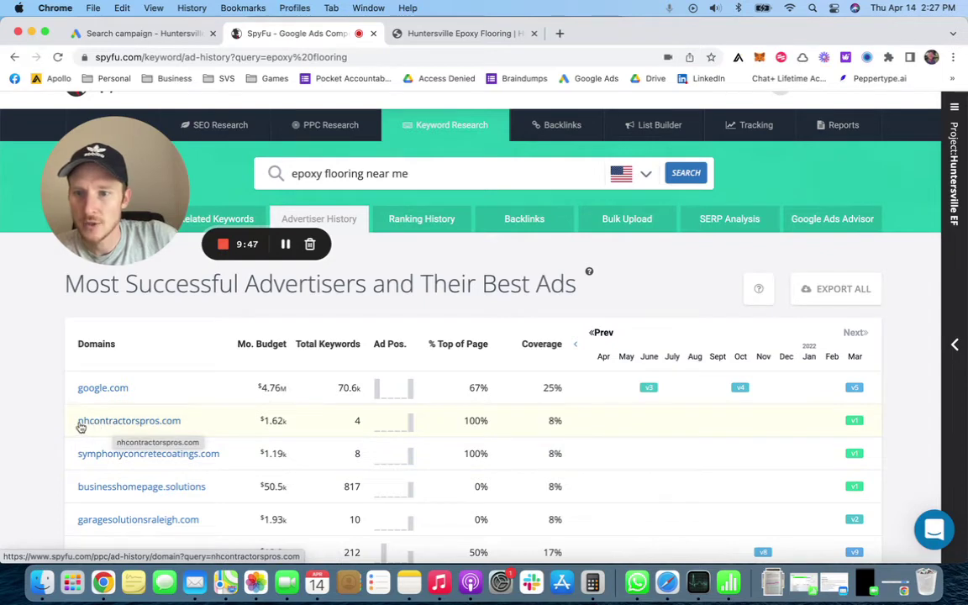
{"action": "scroll", "coordinate": [72, 429], "scroll_direction": "down", "scroll_amount": 3}
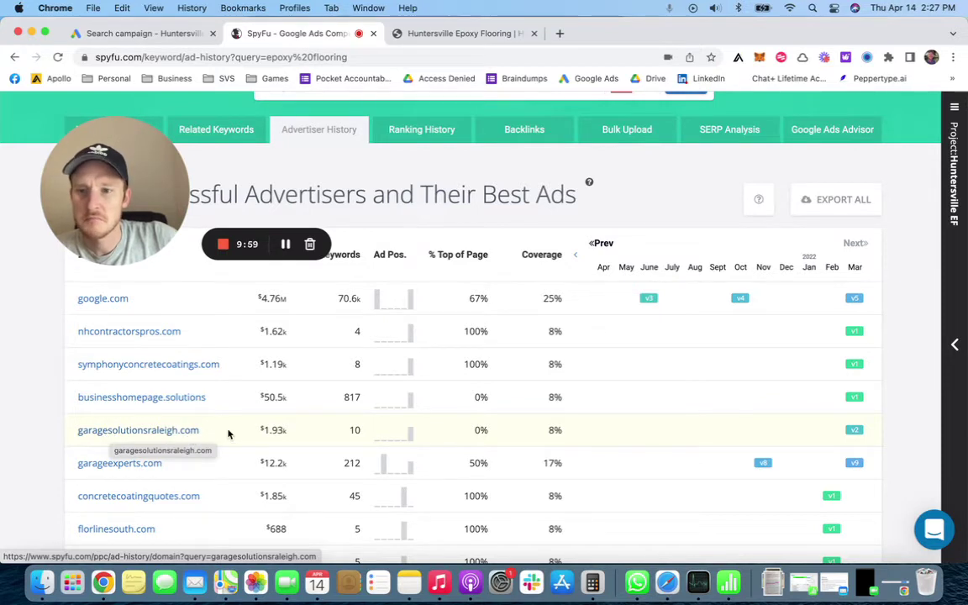
{"action": "left_click_drag", "start_coordinate": [227, 434], "coordinate": [74, 436]}
{"action": "key", "text": "super+c"}
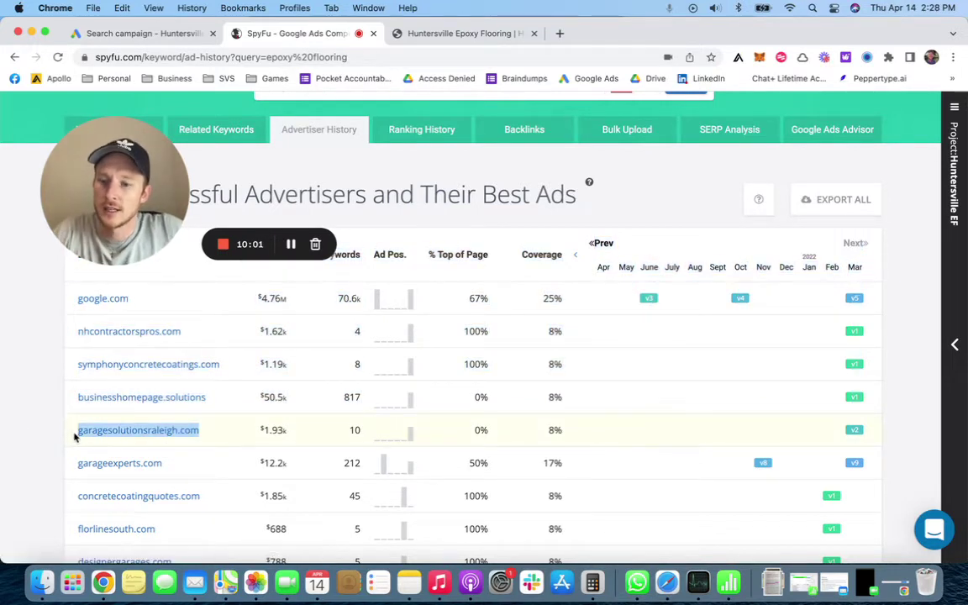
- Load garagesolutionsraleigh.com in a new tab and open its About page
{"action": "left_click", "coordinate": [559, 33]}
{"action": "key", "text": "super+v"}
{"action": "key", "text": "Return"}
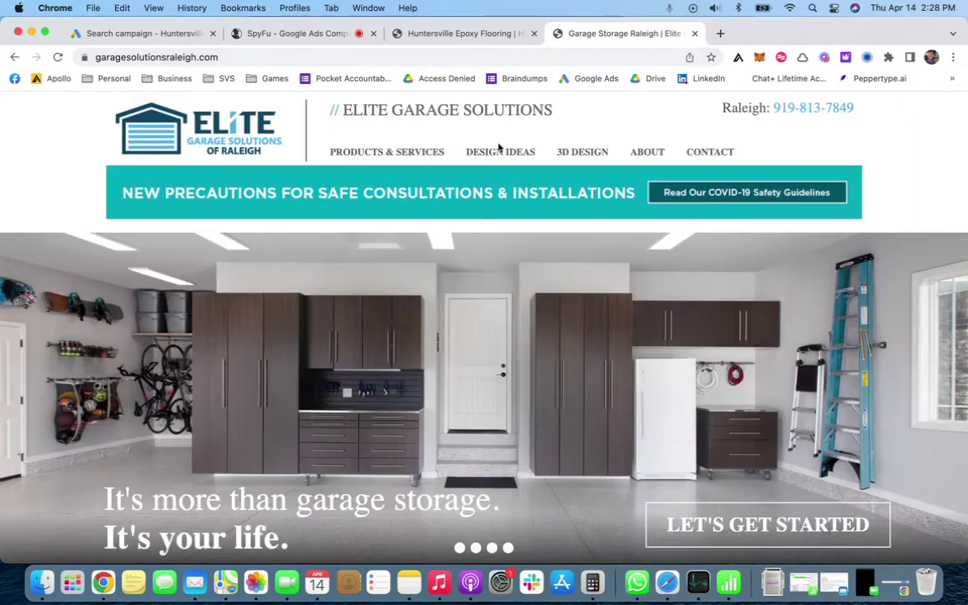
{"action": "mouse_move", "coordinate": [502, 152]}
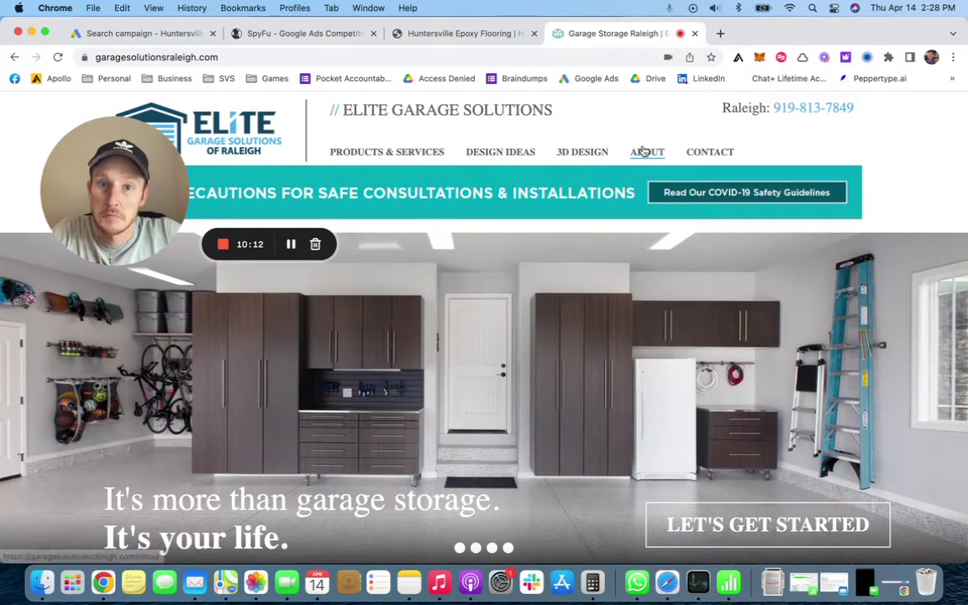
{"action": "left_click", "coordinate": [643, 151]}
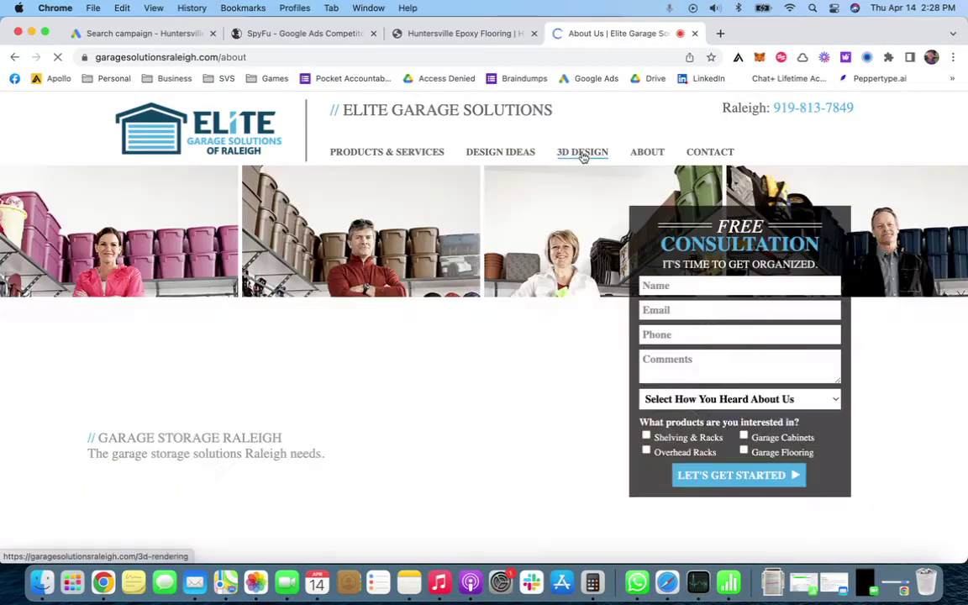
- Read through the Elite Garage Solutions About page, then return to SpyFu's Advertiser History
{"action": "scroll", "coordinate": [548, 196], "scroll_direction": "down", "scroll_amount": 5}
{"action": "scroll", "coordinate": [548, 197], "scroll_direction": "down", "scroll_amount": 5}
{"action": "scroll", "coordinate": [548, 197], "scroll_direction": "down", "scroll_amount": 1}
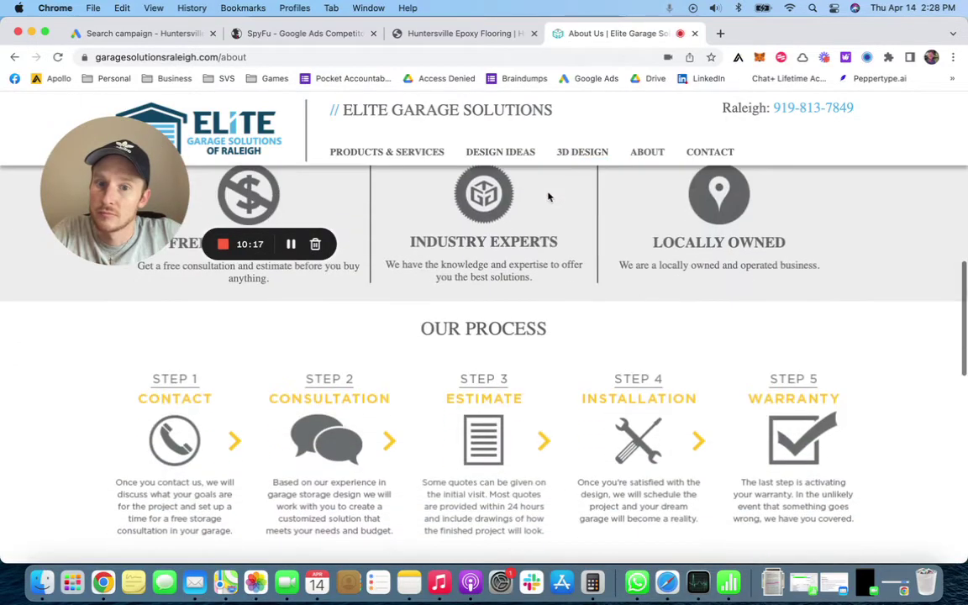
{"action": "scroll", "coordinate": [548, 193], "scroll_direction": "down", "scroll_amount": 5}
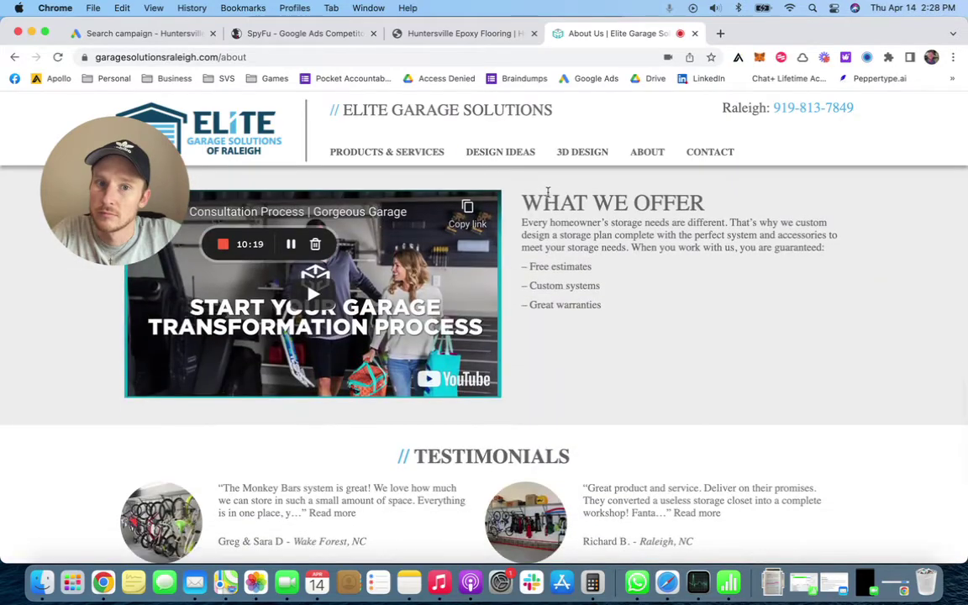
{"action": "scroll", "coordinate": [547, 193], "scroll_direction": "up", "scroll_amount": 5}
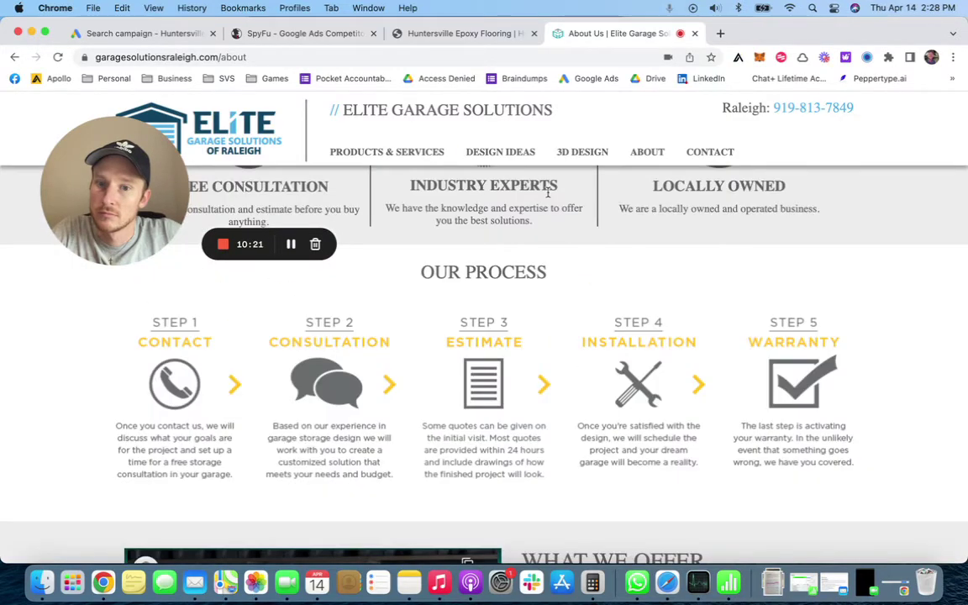
{"action": "scroll", "coordinate": [589, 248], "scroll_direction": "down", "scroll_amount": 8}
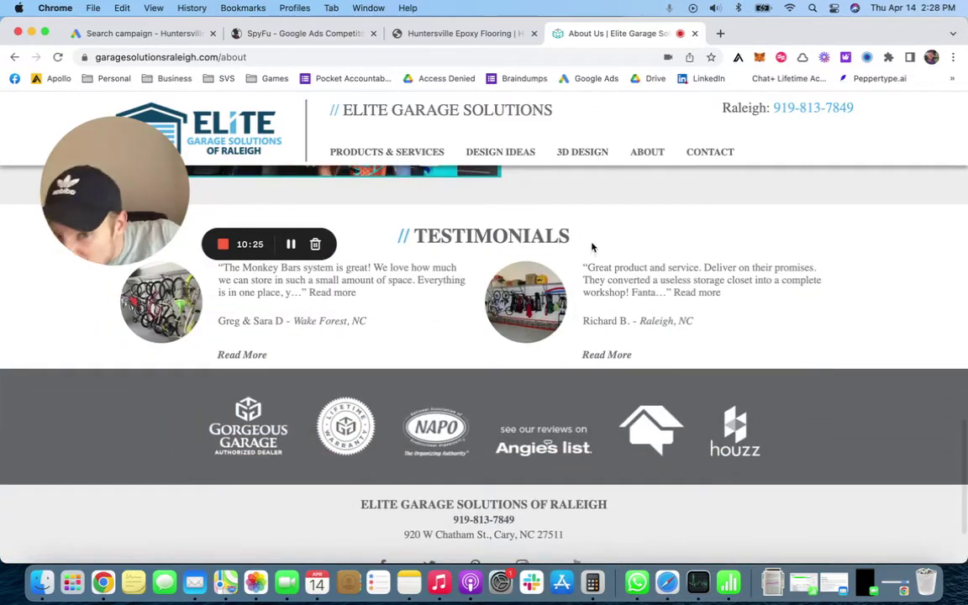
{"action": "scroll", "coordinate": [585, 241], "scroll_direction": "down", "scroll_amount": 3}
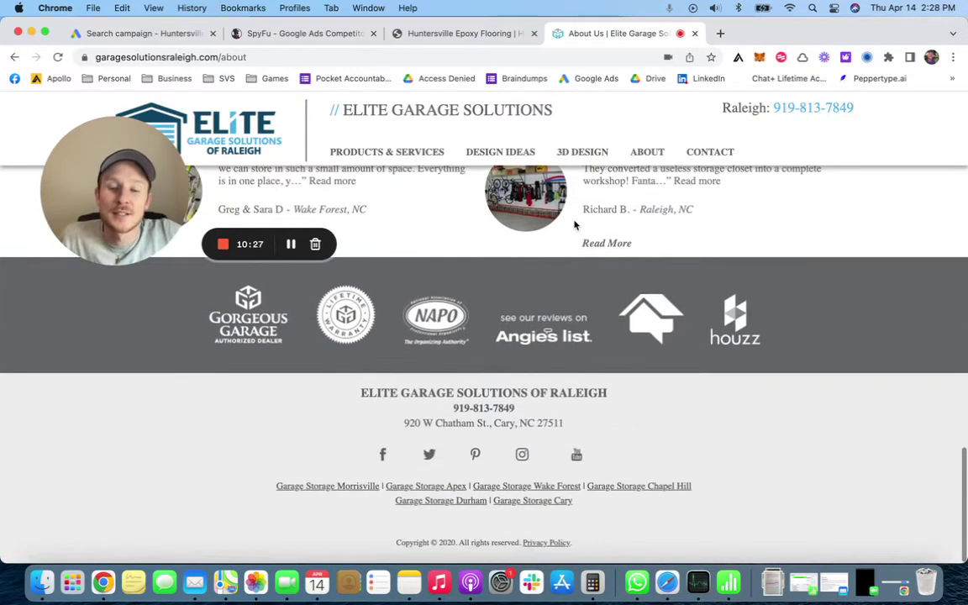
{"action": "scroll", "coordinate": [638, 243], "scroll_direction": "up", "scroll_amount": 10}
{"action": "scroll", "coordinate": [651, 243], "scroll_direction": "up", "scroll_amount": 5}
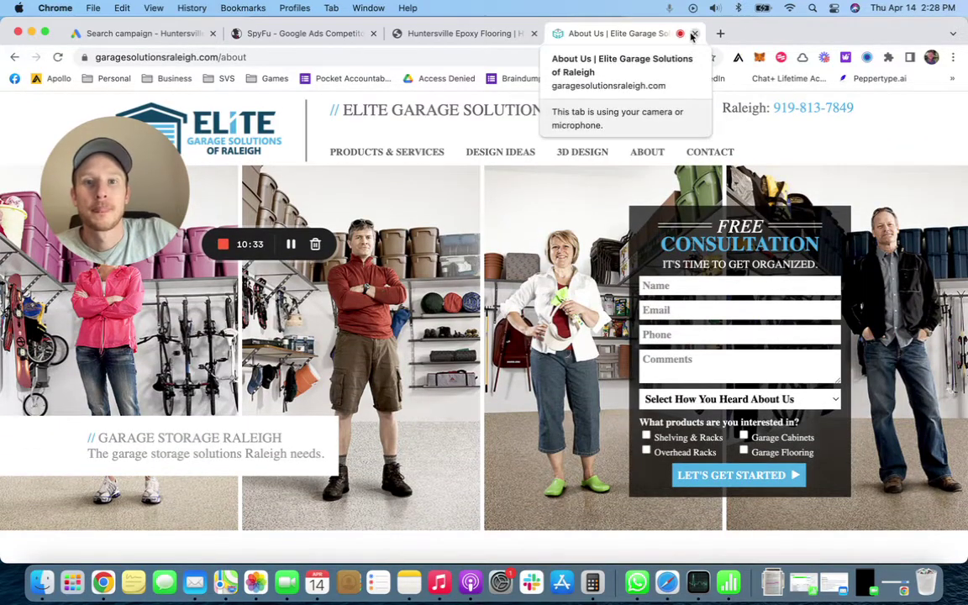
{"action": "left_click", "coordinate": [280, 34]}
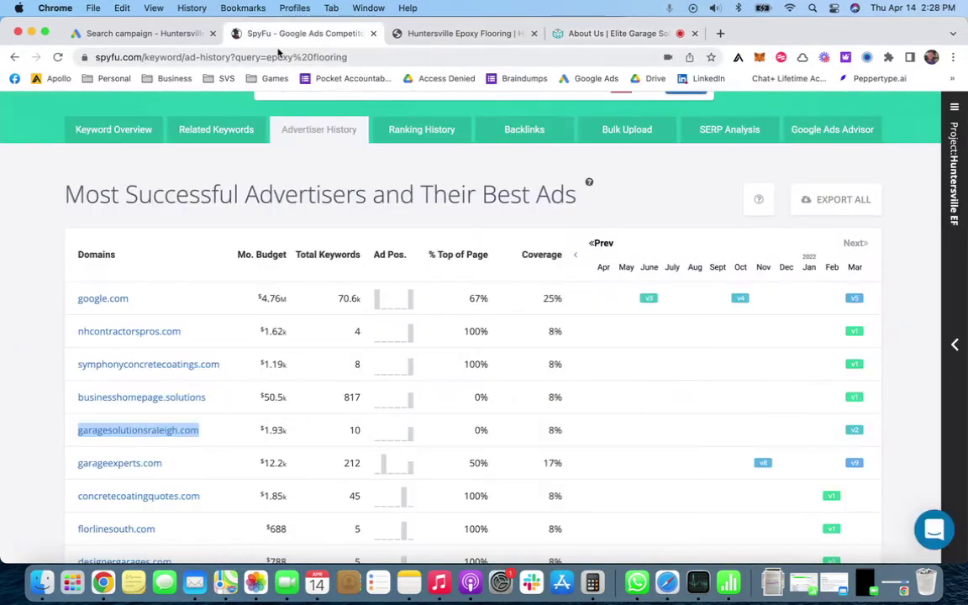
{"action": "left_click", "coordinate": [138, 430]}
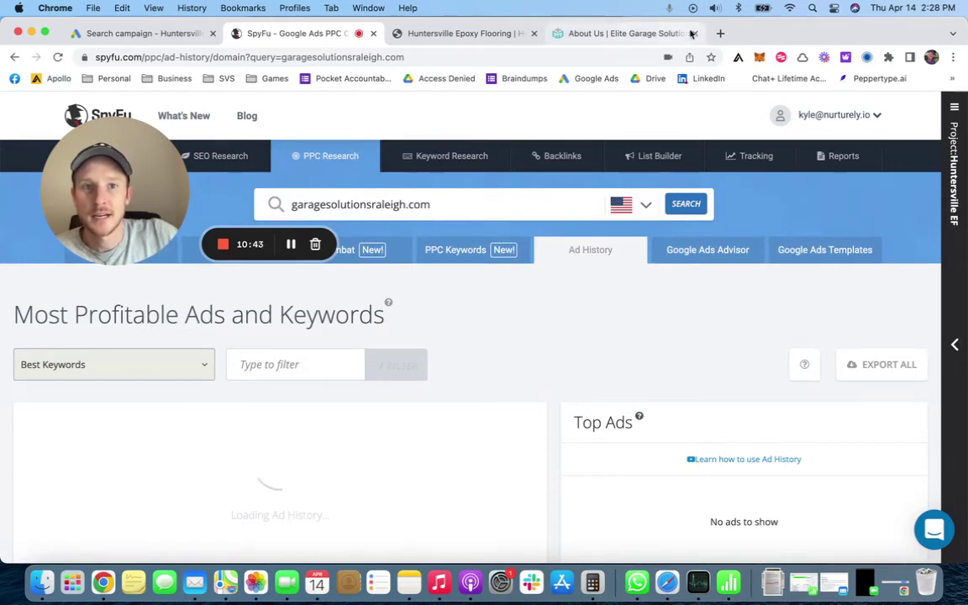
{"action": "scroll", "coordinate": [588, 367], "scroll_direction": "down", "scroll_amount": 1}
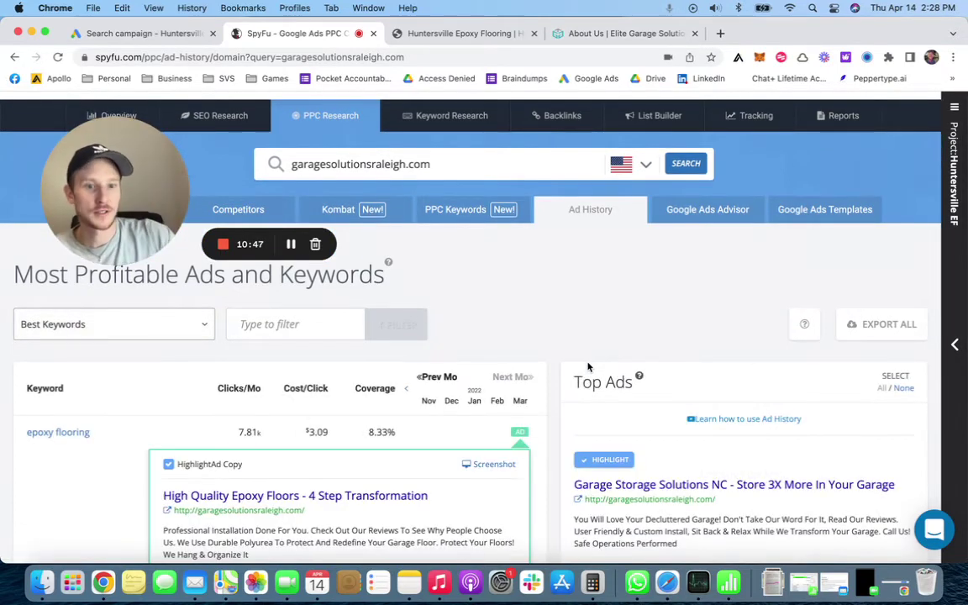
{"action": "scroll", "coordinate": [698, 361], "scroll_direction": "down", "scroll_amount": 2}
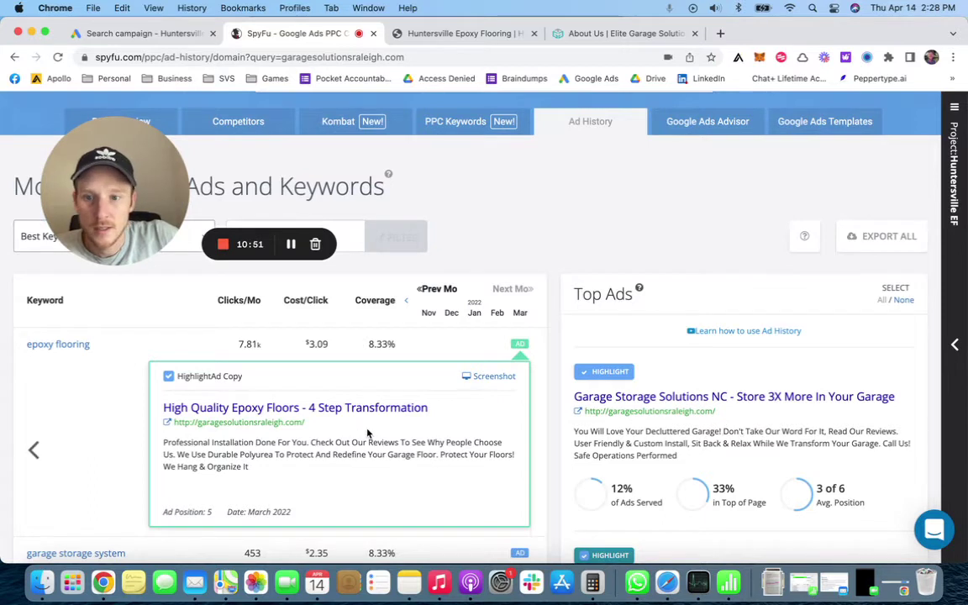
{"action": "scroll", "coordinate": [367, 433], "scroll_direction": "down", "scroll_amount": 1}
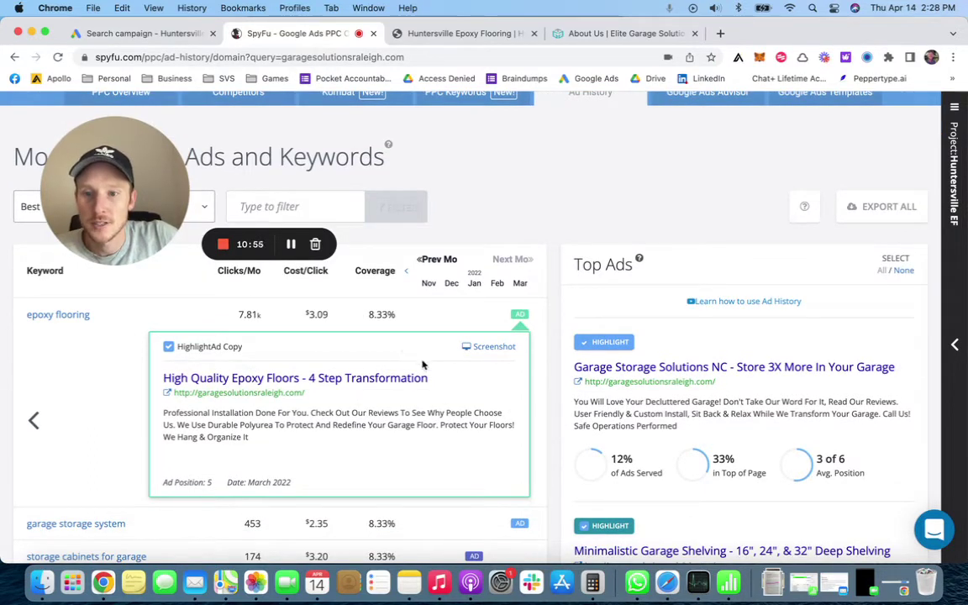
{"action": "scroll", "coordinate": [433, 403], "scroll_direction": "down", "scroll_amount": 5}
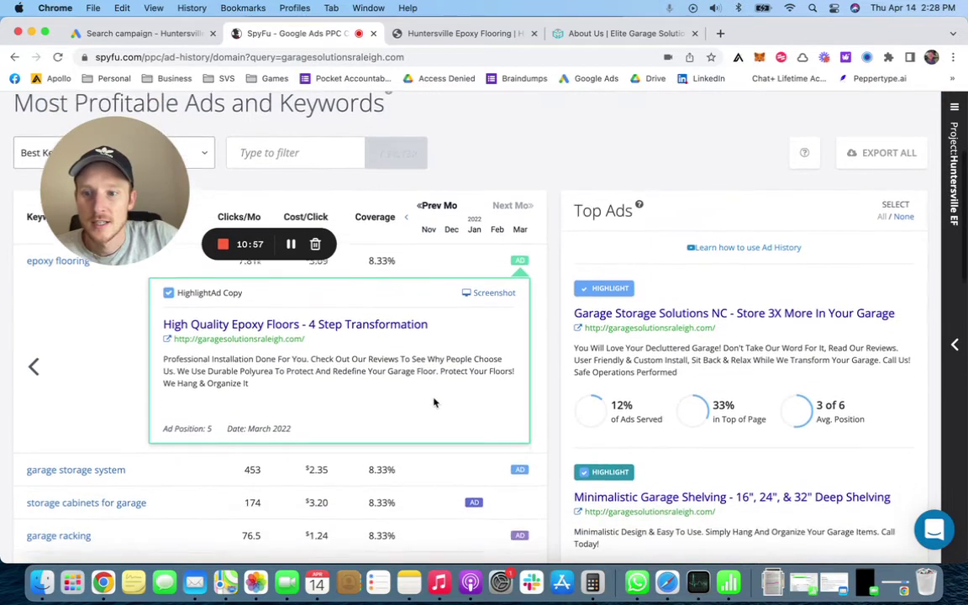
{"action": "scroll", "coordinate": [432, 400], "scroll_direction": "down", "scroll_amount": 3}
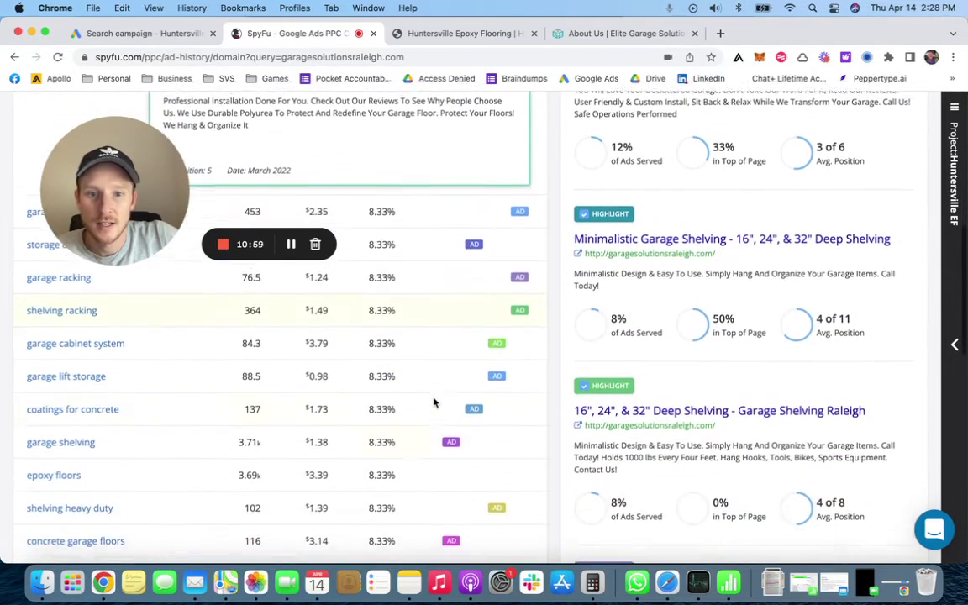
{"action": "scroll", "coordinate": [421, 391], "scroll_direction": "up", "scroll_amount": 8}
{"action": "scroll", "coordinate": [418, 387], "scroll_direction": "up", "scroll_amount": 2}
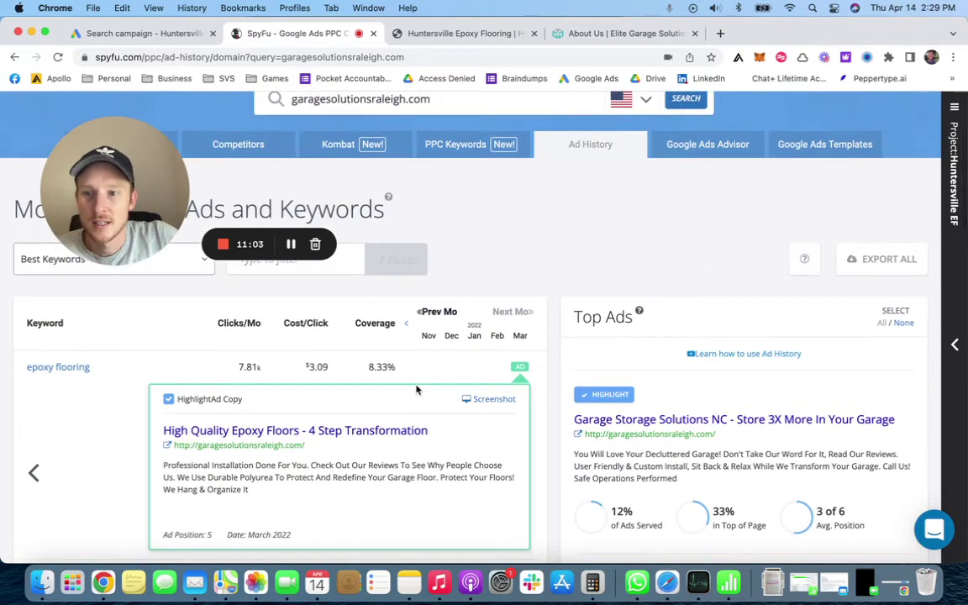
{"action": "left_click", "coordinate": [15, 57]}
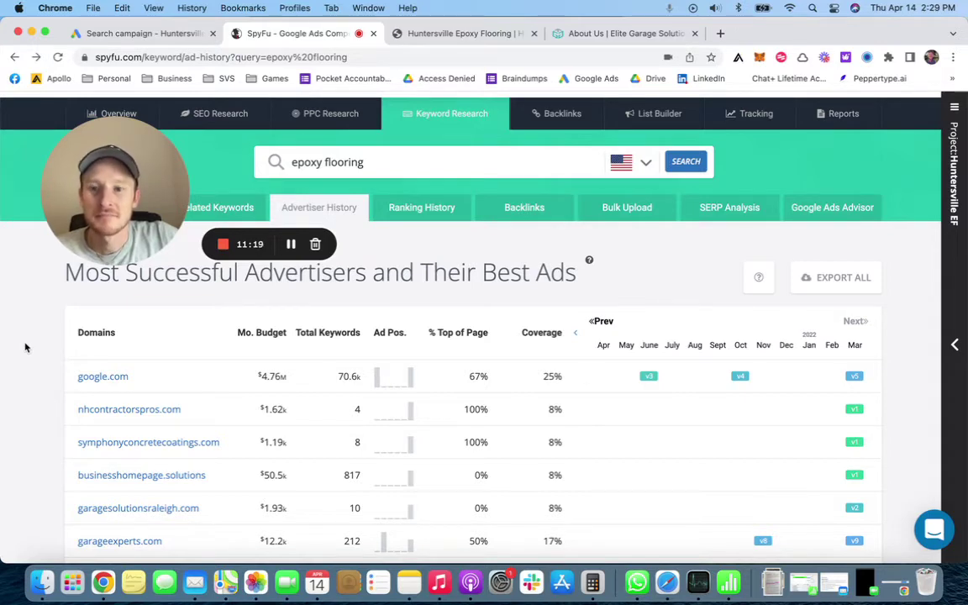
- Open epoxyspecialists.com's Ad History and review its epoxy coating ads and keywords in Top Ads
{"action": "scroll", "coordinate": [35, 350], "scroll_direction": "down", "scroll_amount": 5}
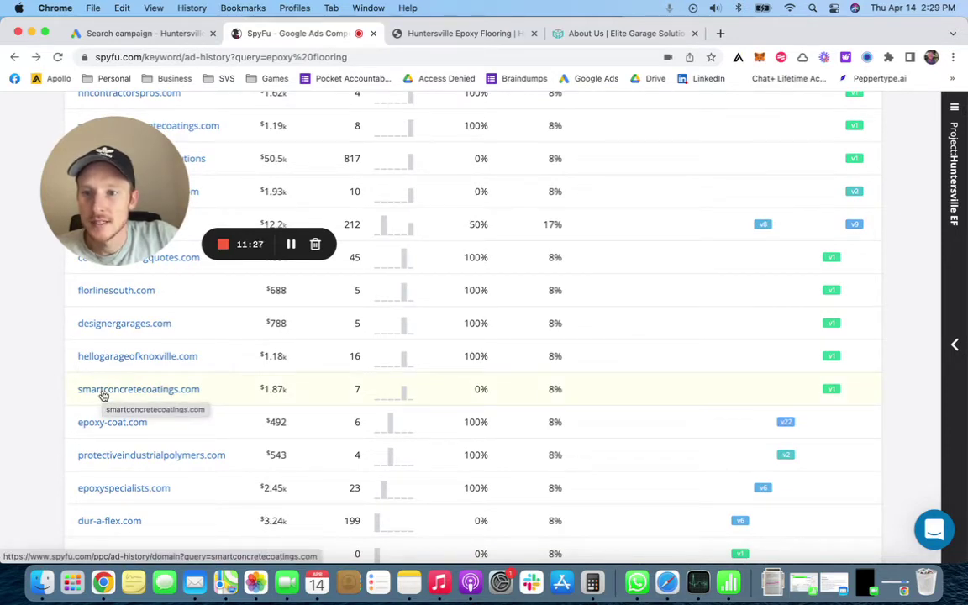
{"action": "left_click", "coordinate": [120, 490]}
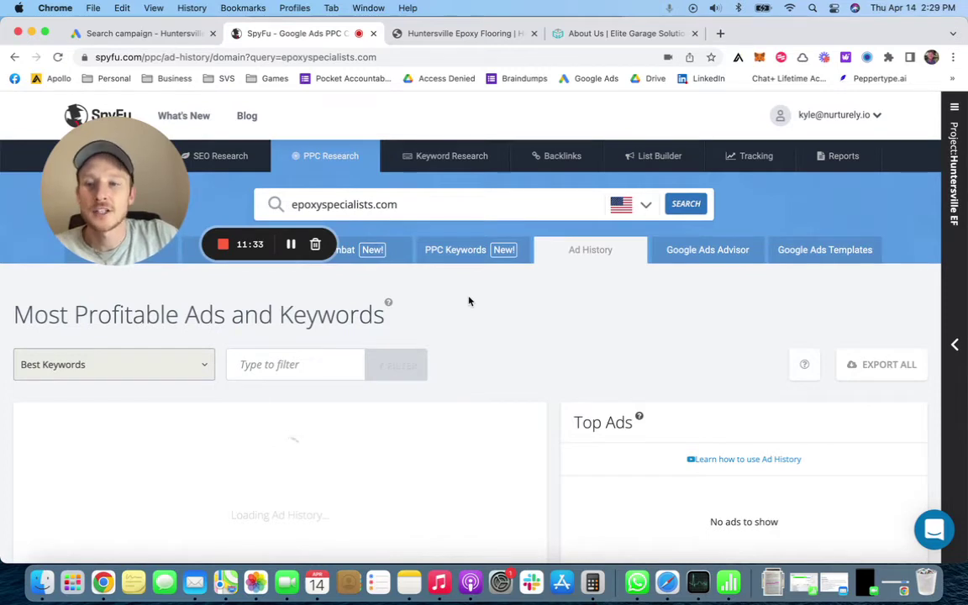
{"action": "scroll", "coordinate": [480, 337], "scroll_direction": "down", "scroll_amount": 2}
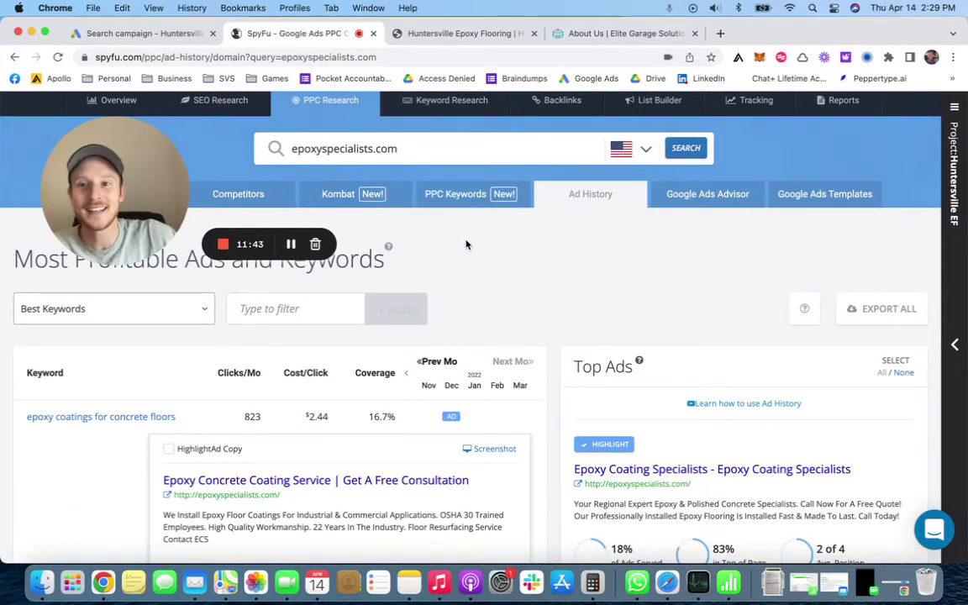
{"action": "scroll", "coordinate": [497, 248], "scroll_direction": "down", "scroll_amount": 1}
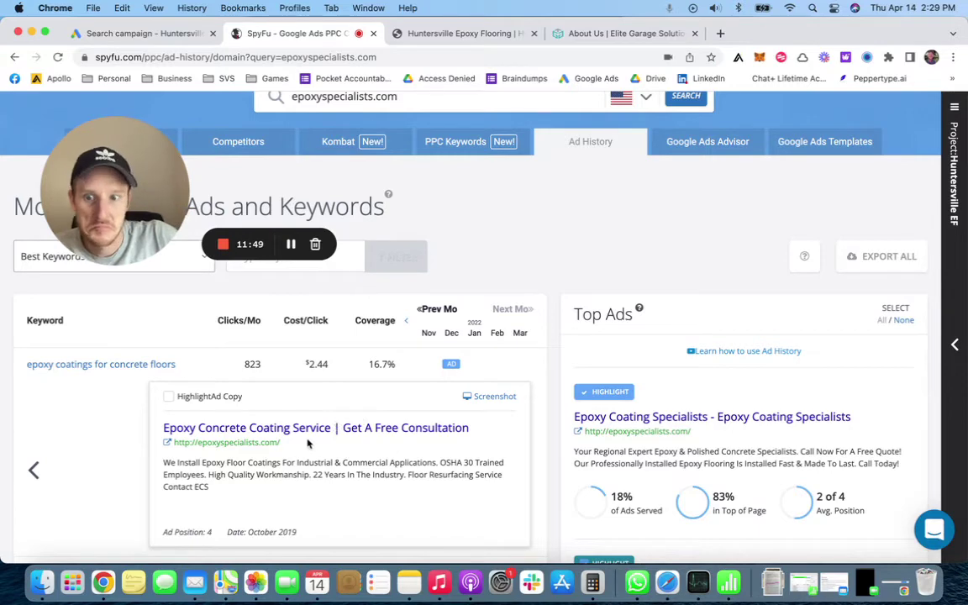
{"action": "scroll", "coordinate": [311, 441], "scroll_direction": "down", "scroll_amount": 2}
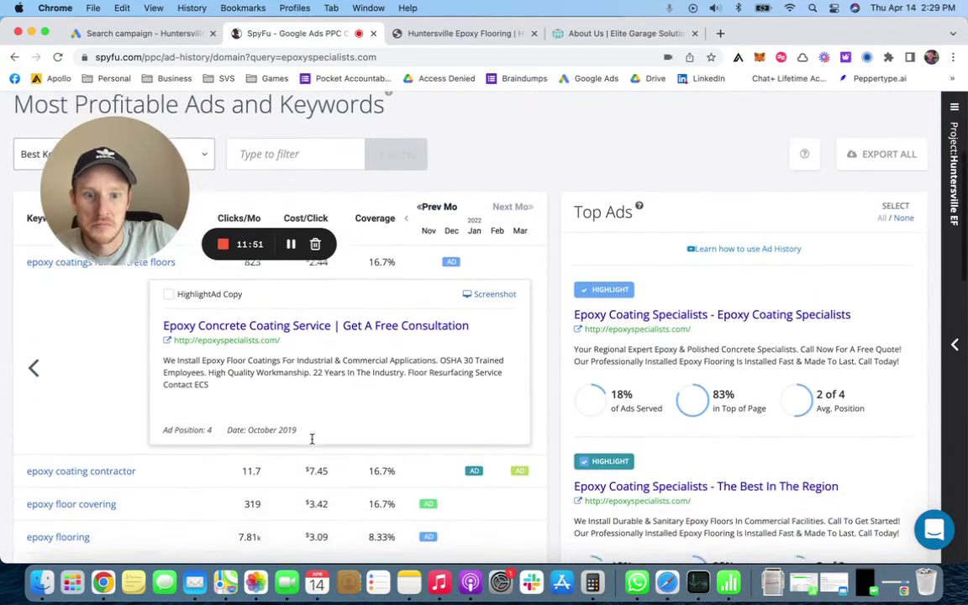
{"action": "scroll", "coordinate": [312, 439], "scroll_direction": "down", "scroll_amount": 2}
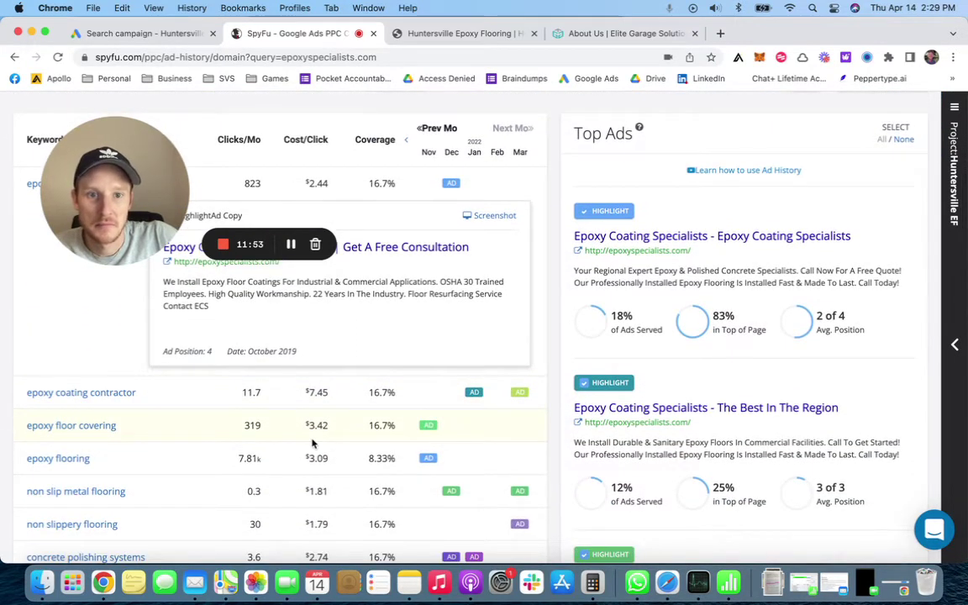
{"action": "scroll", "coordinate": [312, 443], "scroll_direction": "up", "scroll_amount": 2}
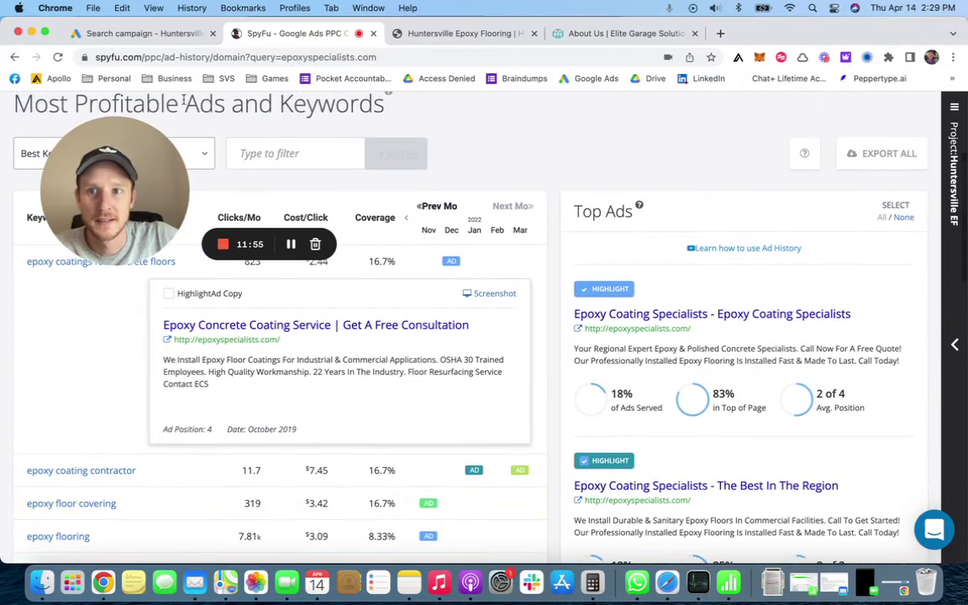
{"action": "left_click_drag", "start_coordinate": [137, 172], "coordinate": [120, 458]}
- Back in the ad draft, change the first headline to Huntersville Epoxy Contractors
{"action": "left_click", "coordinate": [147, 35]}
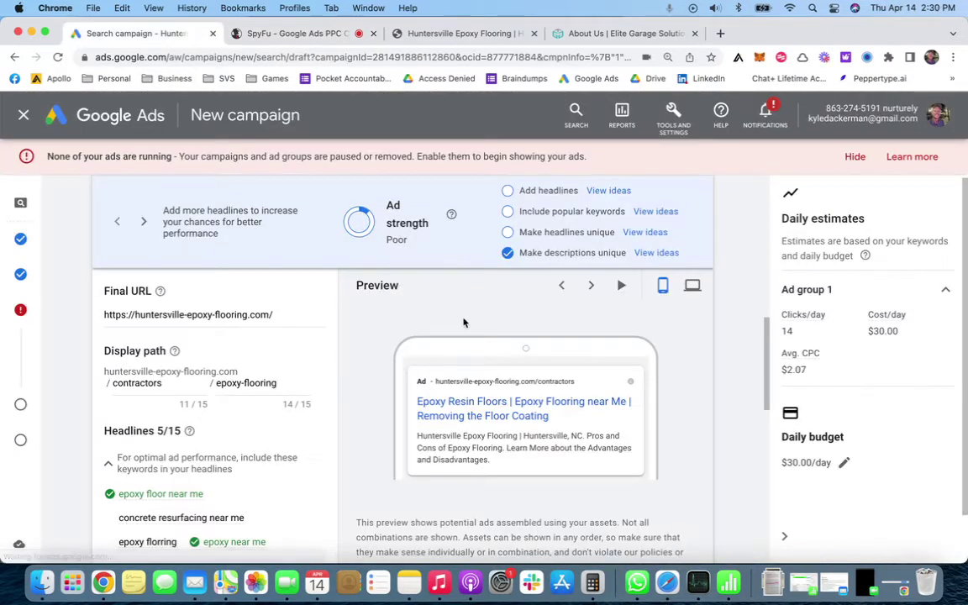
{"action": "scroll", "coordinate": [453, 322], "scroll_direction": "down", "scroll_amount": 3}
{"action": "scroll", "coordinate": [396, 335], "scroll_direction": "up", "scroll_amount": 5}
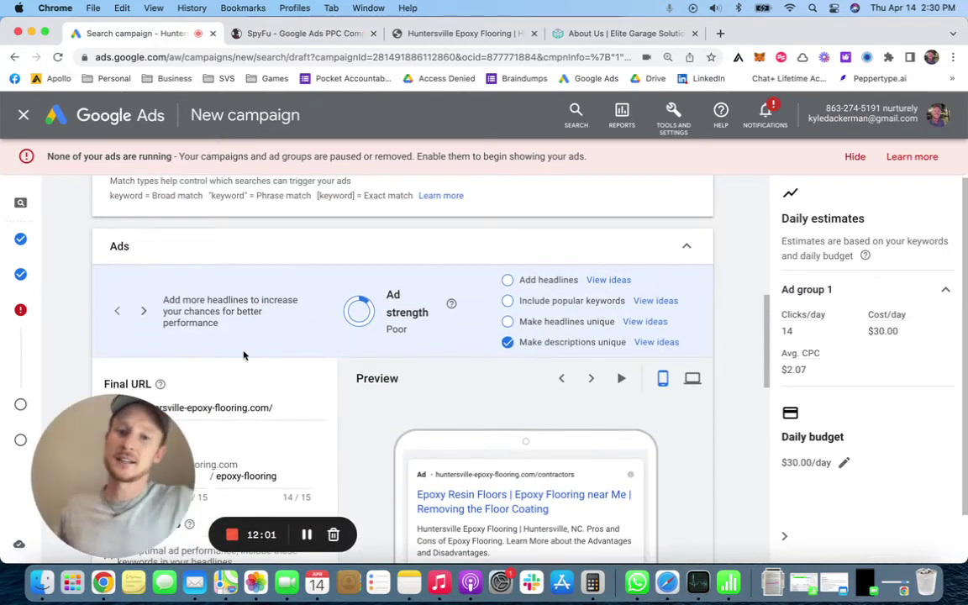
{"action": "left_click_drag", "start_coordinate": [161, 445], "coordinate": [707, 441]}
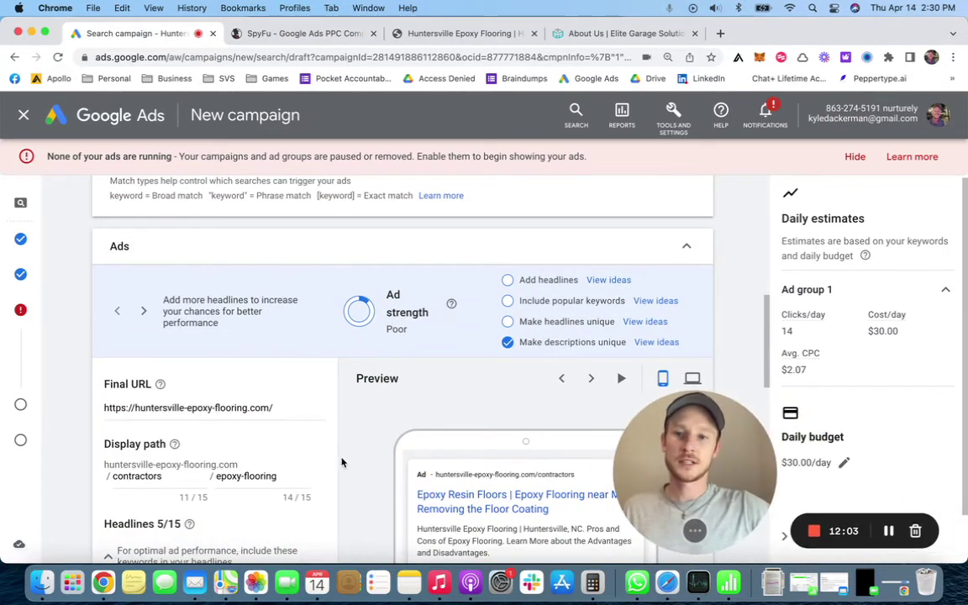
{"action": "scroll", "coordinate": [341, 460], "scroll_direction": "down", "scroll_amount": 6}
{"action": "left_click", "coordinate": [257, 347]}
{"action": "key", "text": "super+a"}
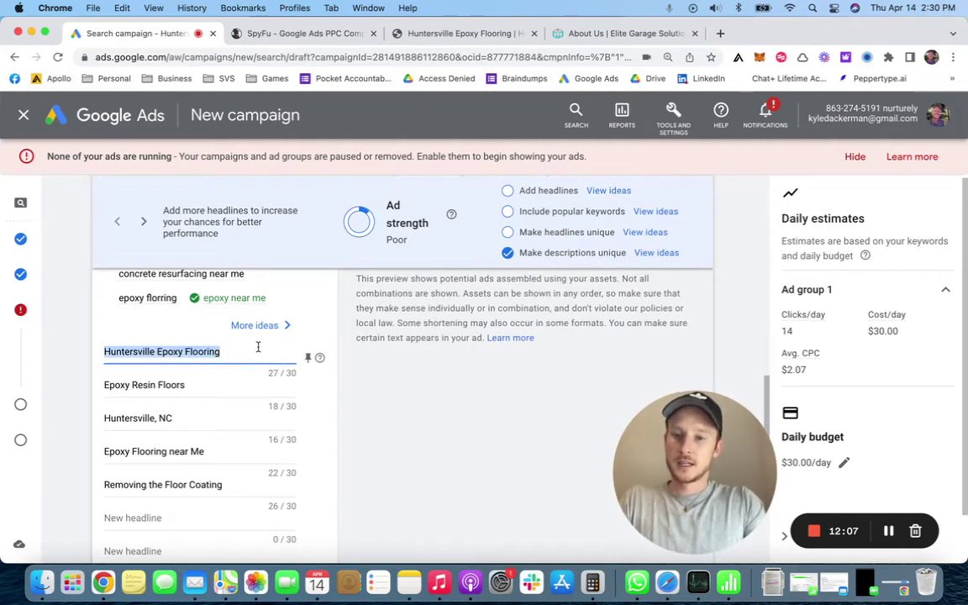
{"action": "left_click", "coordinate": [258, 347]}
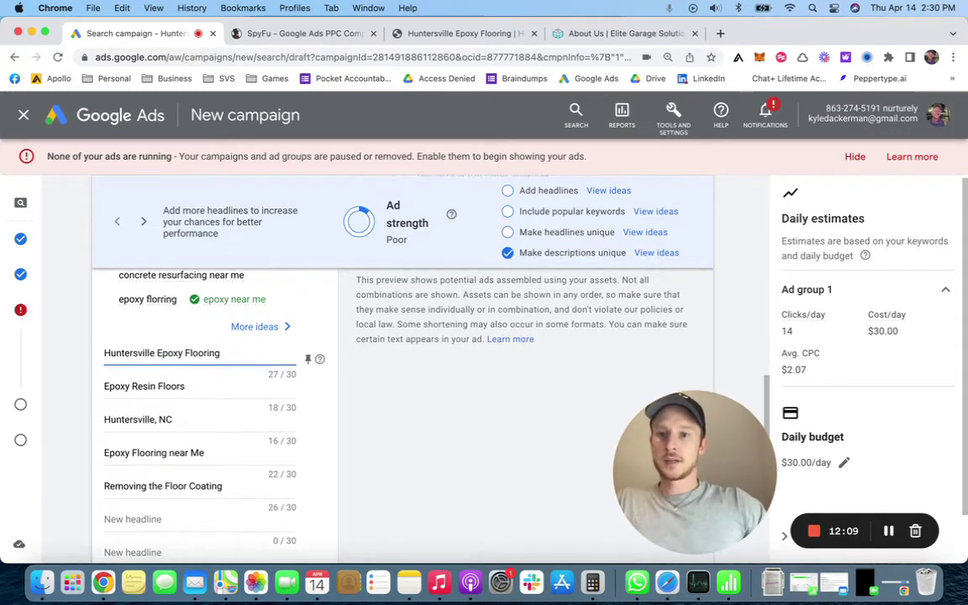
{"action": "double_click", "coordinate": [200, 353]}
{"action": "type", "text": "Contractors"}
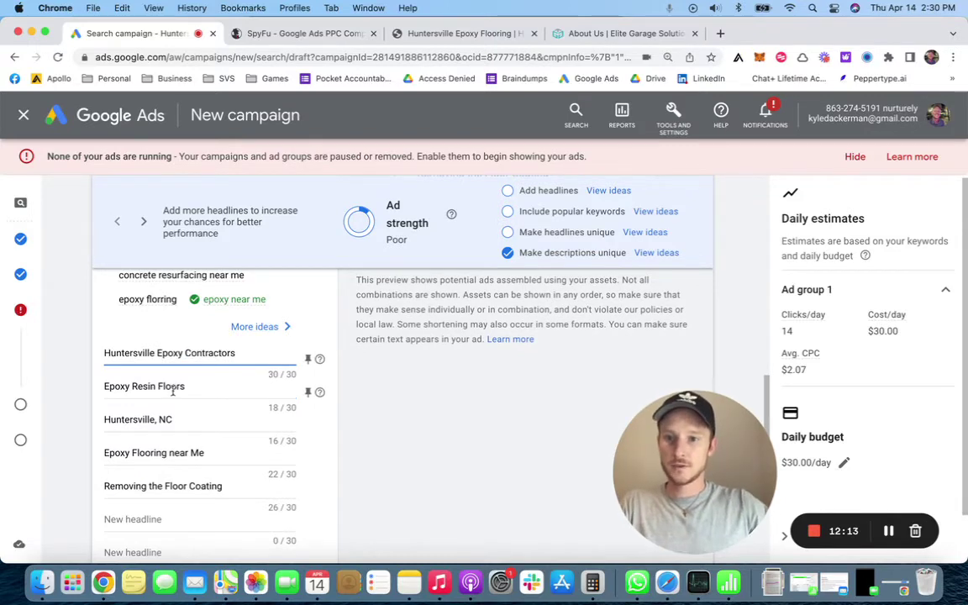
- Replace the Epoxy Resin Floors headline with Garage Epoxy Coating Service
{"action": "left_click_drag", "start_coordinate": [192, 387], "coordinate": [67, 391]}
{"action": "type", "text": "Epoxy"}
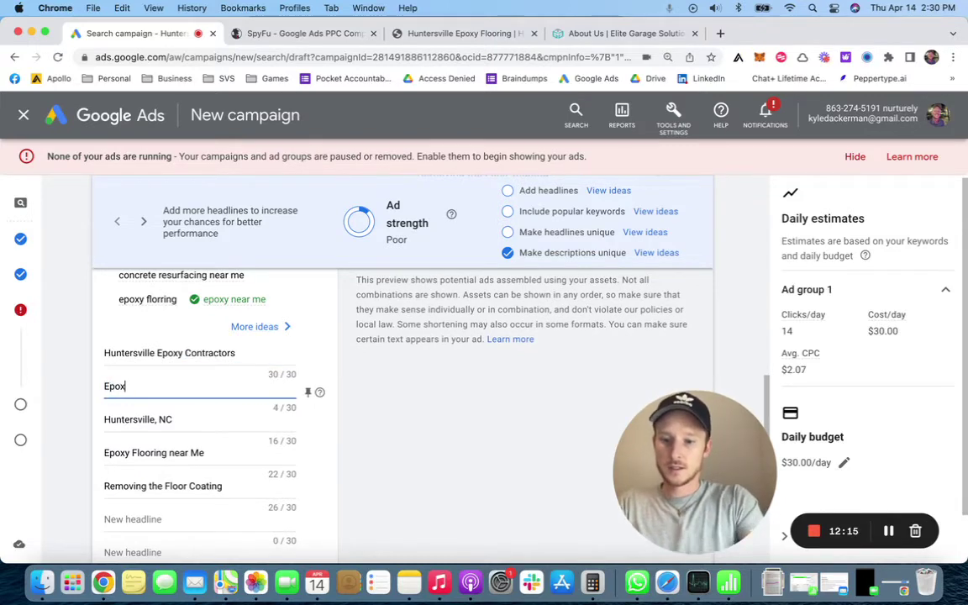
{"action": "key", "text": "BackSpace"}
{"action": "key", "text": "BackSpace"}
{"action": "key", "text": "BackSpace"}
{"action": "key", "text": "BackSpace"}
{"action": "key", "text": "BackSpace"}
{"action": "type", "text": "Garage Epoxy Coating Service"}
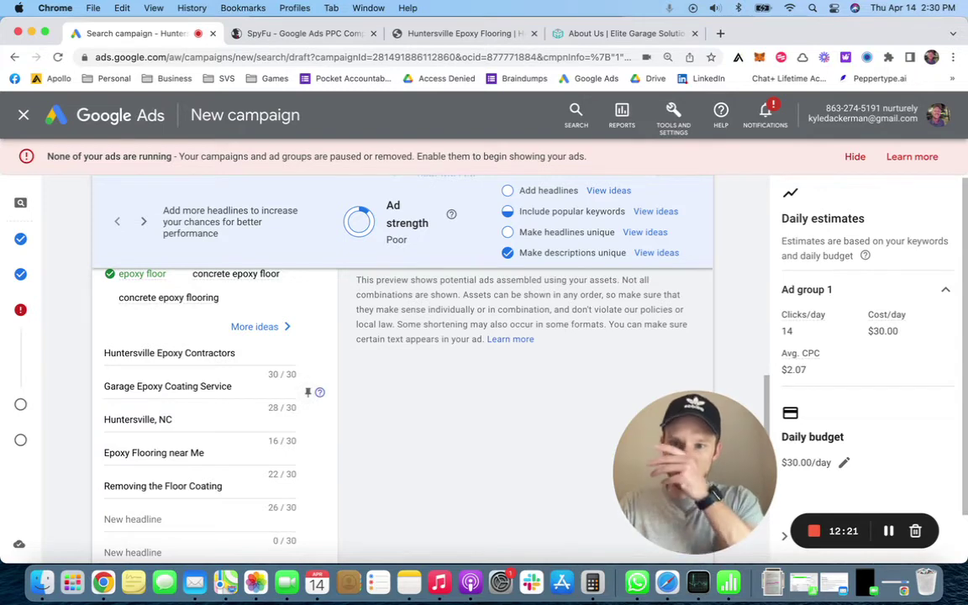
- Rewrite the next headlines as Epoxy Coating Installation and Epoxy Flooring Near Me
{"action": "left_click", "coordinate": [171, 419]}
{"action": "key", "text": "super+a"}
{"action": "type", "text": "Garac"}
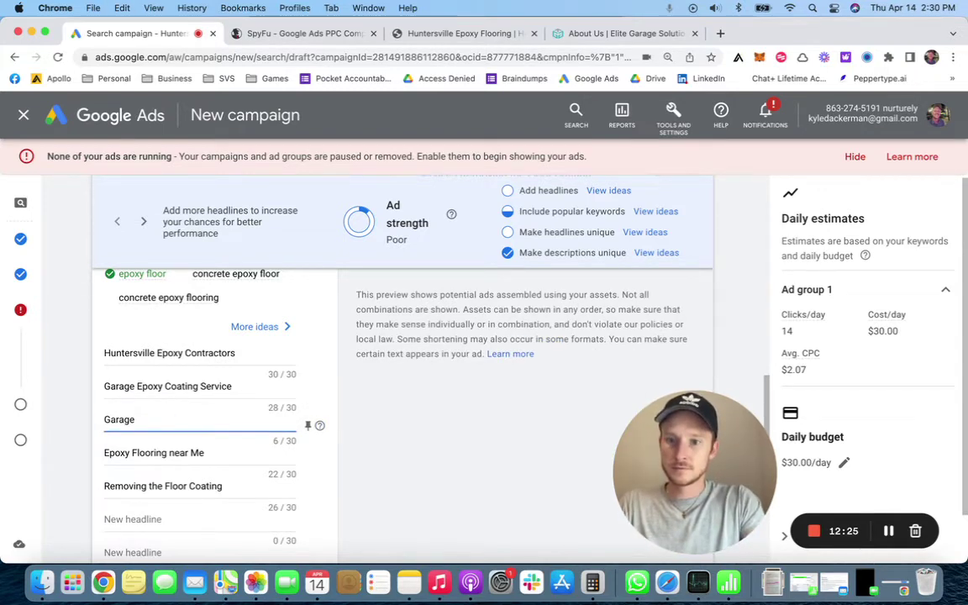
{"action": "type", "text": "e Floor Coating Installation"}
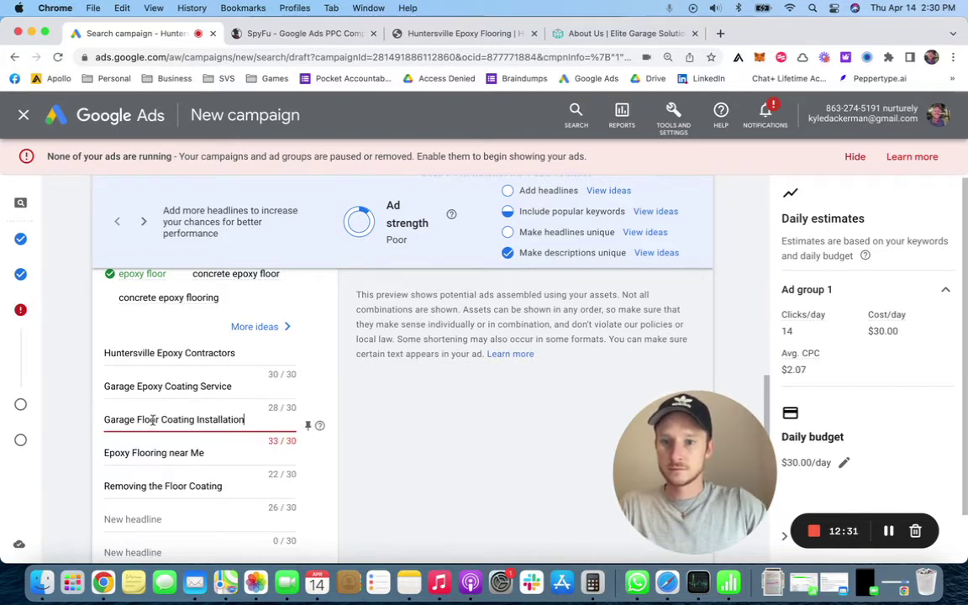
{"action": "double_click", "coordinate": [124, 418]}
{"action": "type", "text": "Epoxy"}
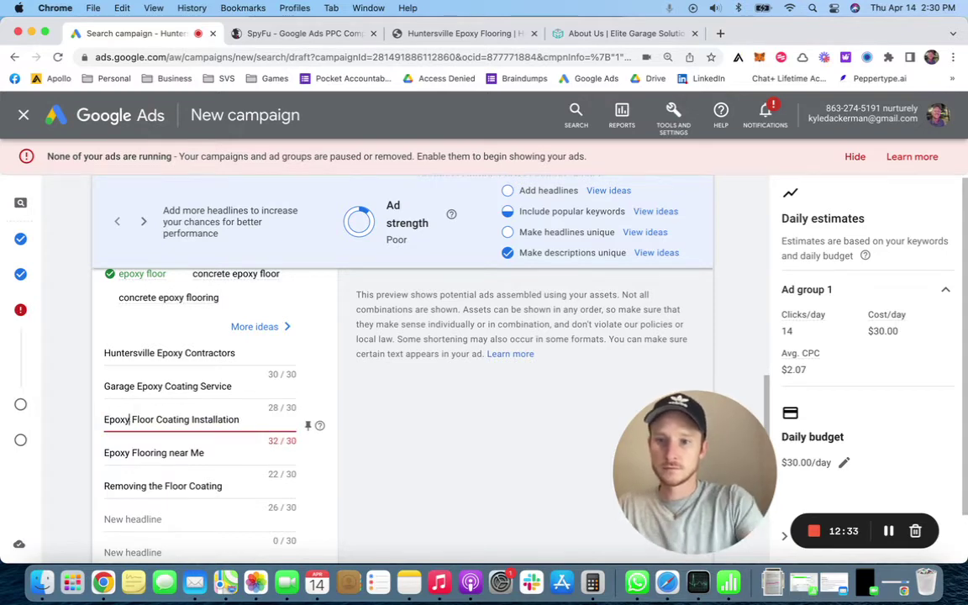
{"action": "double_click", "coordinate": [135, 418]}
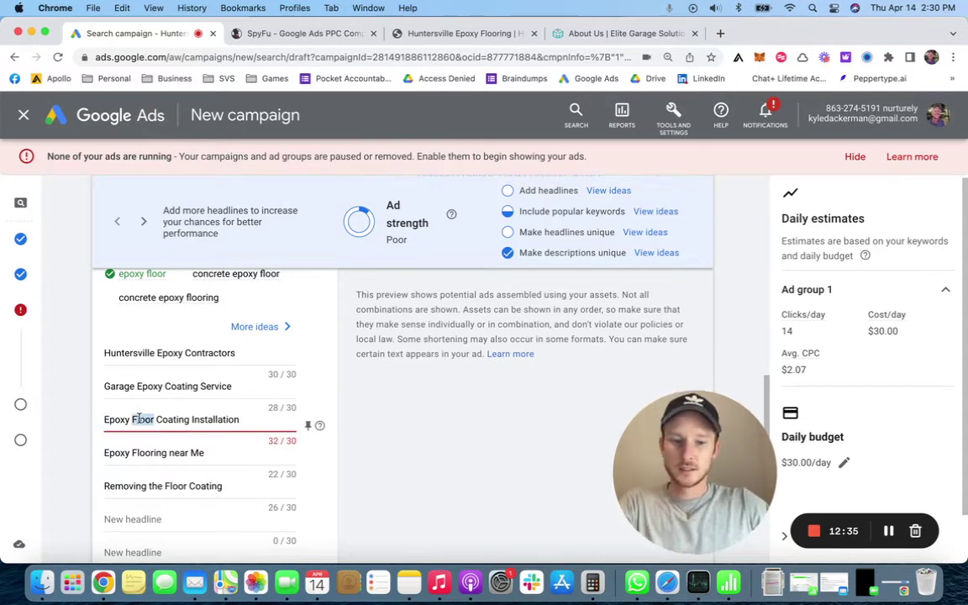
{"action": "key", "text": "BackSpace"}
{"action": "left_click_drag", "start_coordinate": [209, 453], "coordinate": [100, 457]}
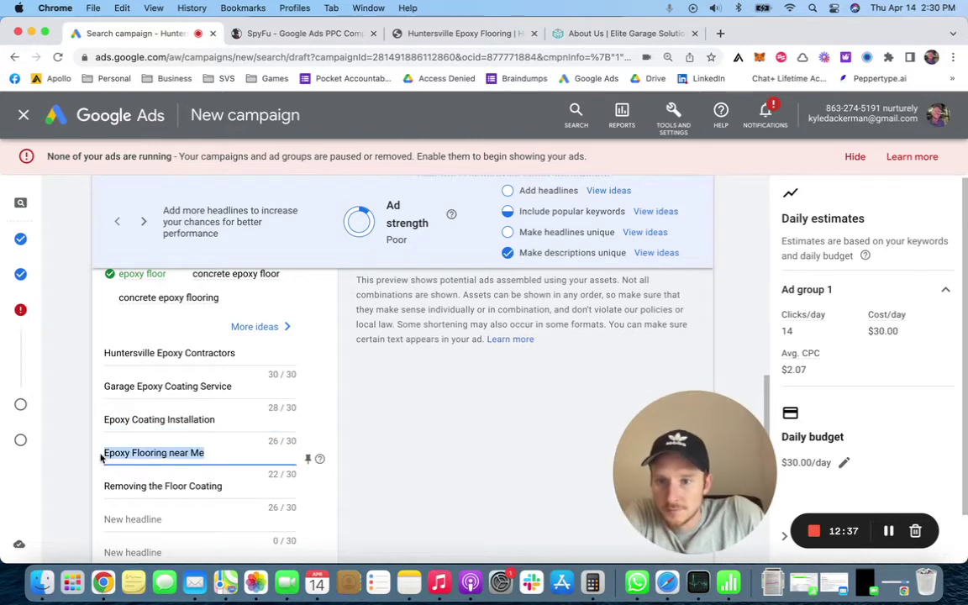
{"action": "type", "text": "Epoxy Fl"}
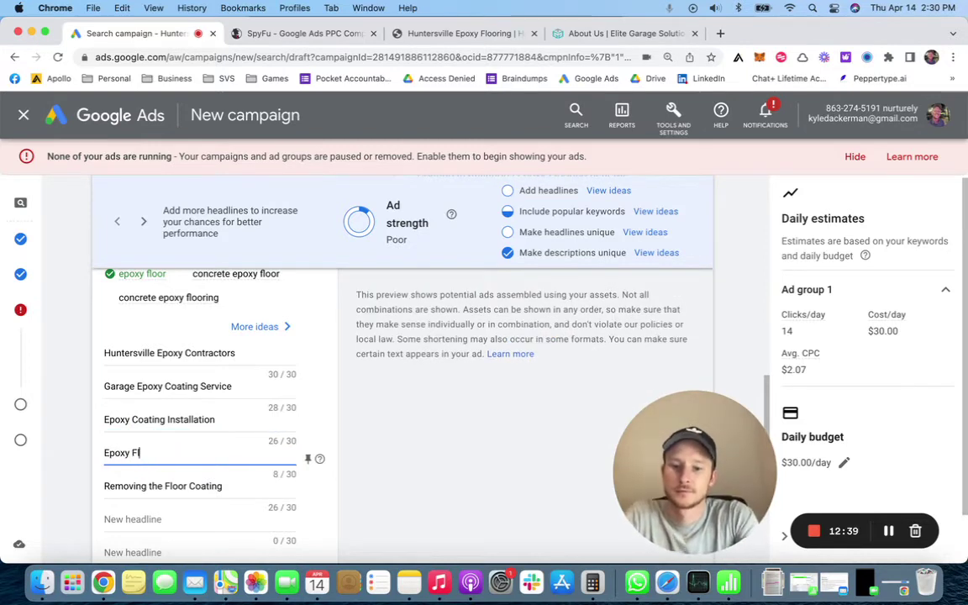
{"action": "type", "text": "ooring Near Me"}
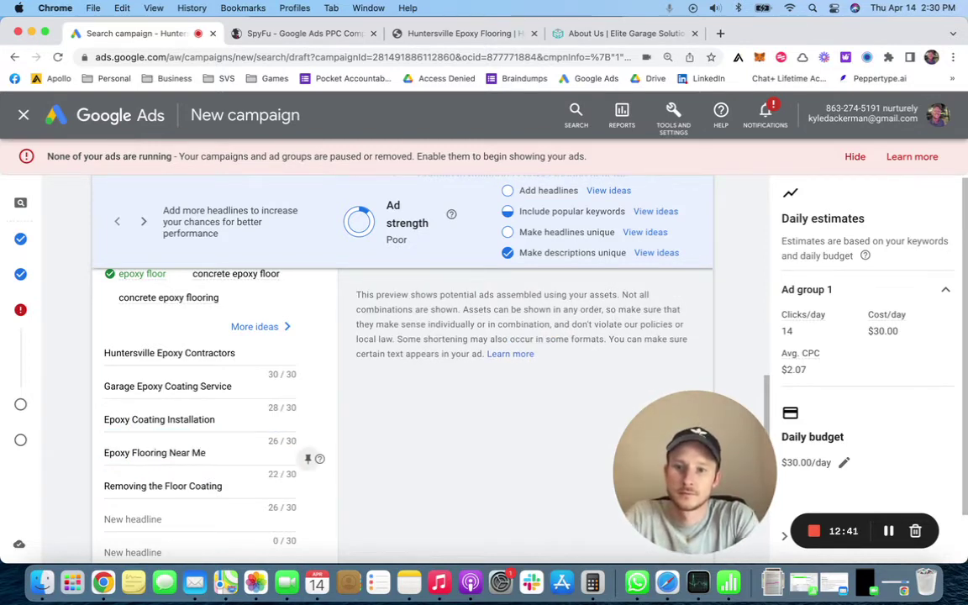
{"action": "left_click", "coordinate": [220, 486]}
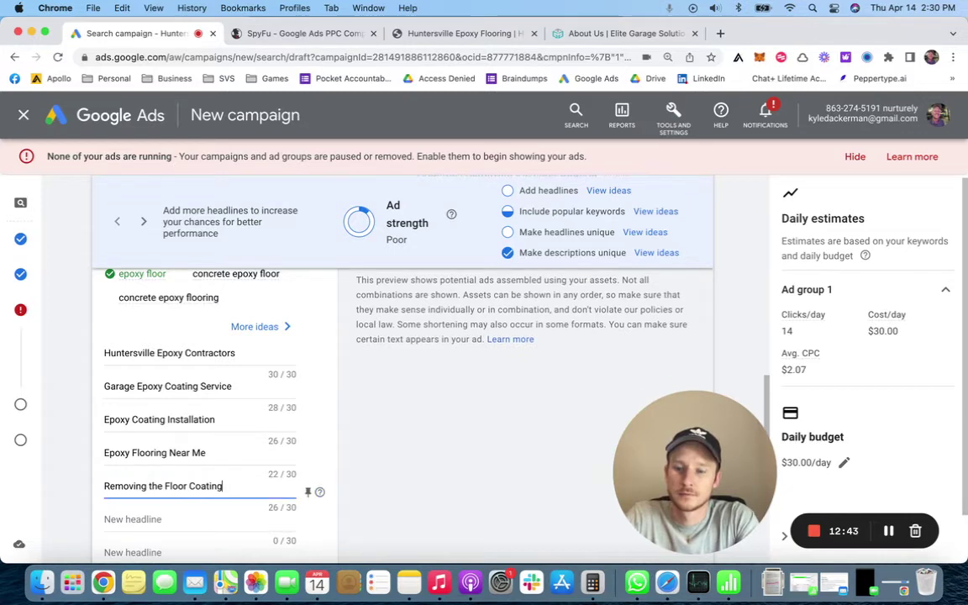
- Overwrite the fifth headline as Highest Quality Epoxy Resin and add Award-Winning Service
{"action": "key", "text": "super+a"}
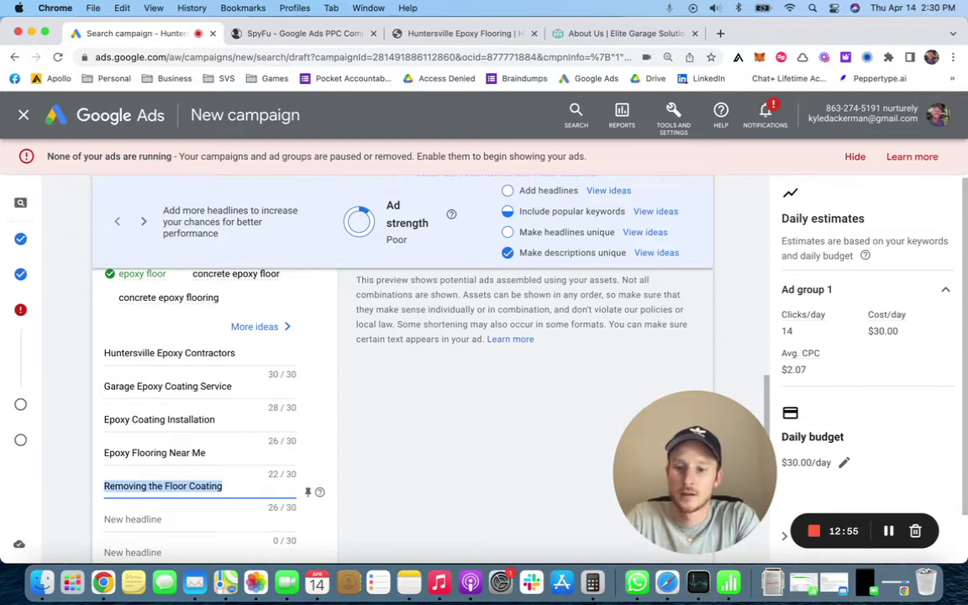
{"action": "type", "text": "High"}
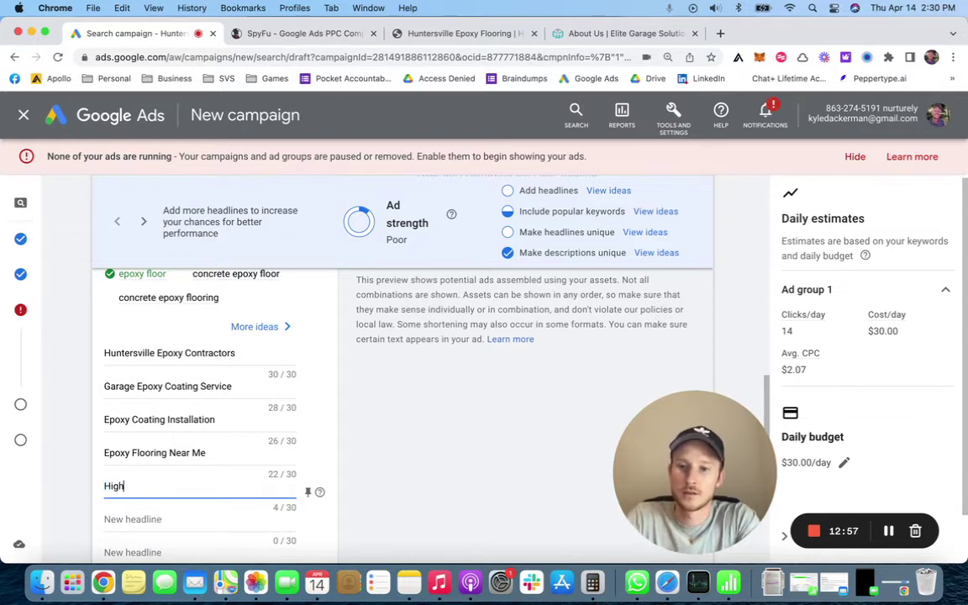
{"action": "type", "text": "est Quality Materials"}
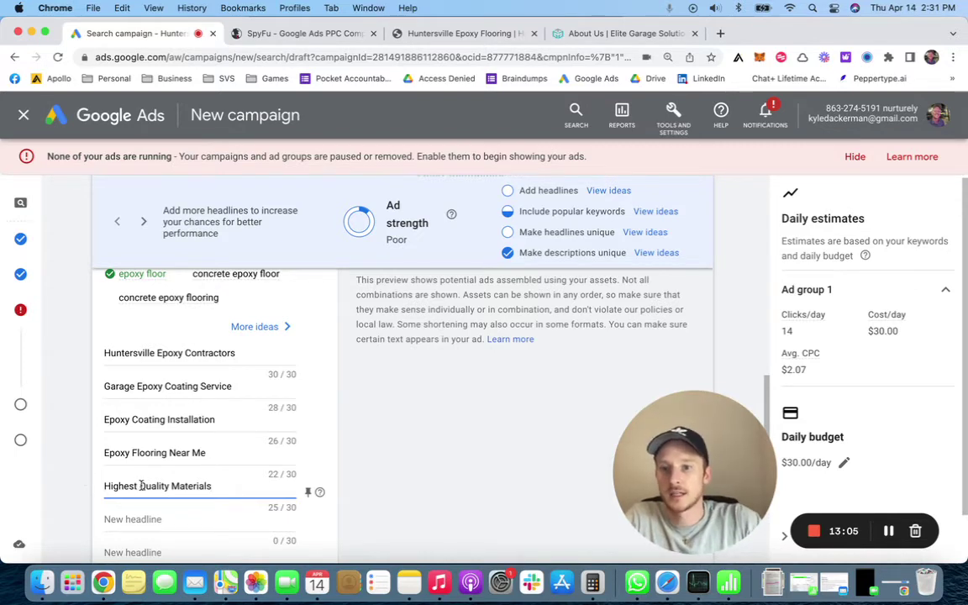
{"action": "double_click", "coordinate": [179, 485]}
{"action": "type", "text": "Epoxy"}
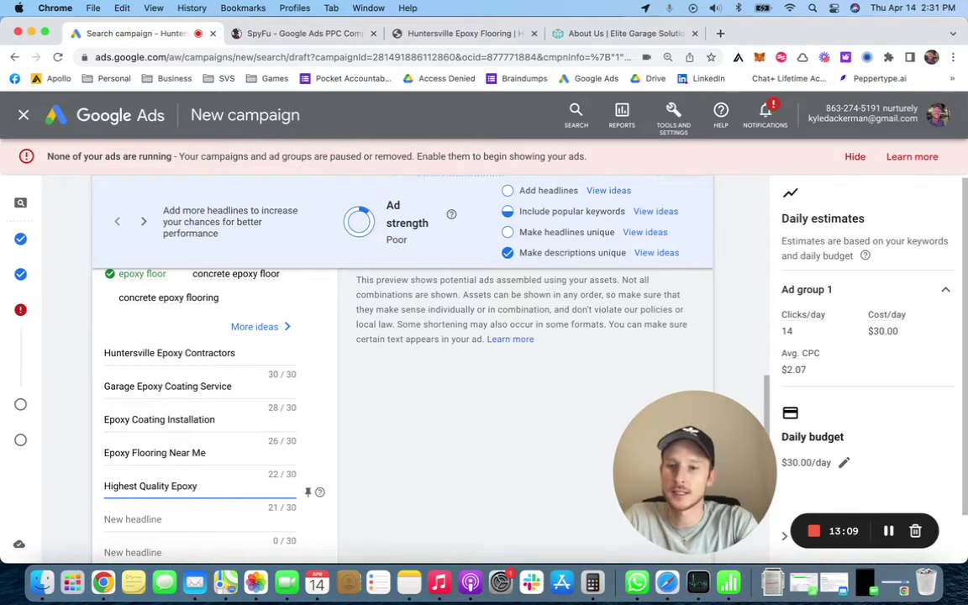
{"action": "type", "text": " Rs"}
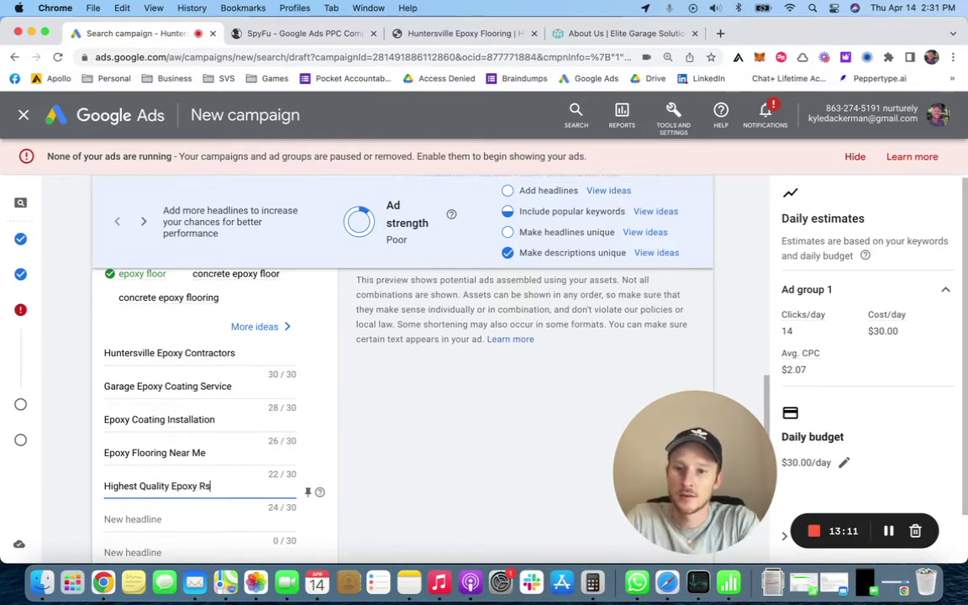
{"action": "type", "text": "sin"}
{"action": "left_click", "coordinate": [160, 516]}
{"action": "scroll", "coordinate": [93, 436], "scroll_direction": "down", "scroll_amount": 3}
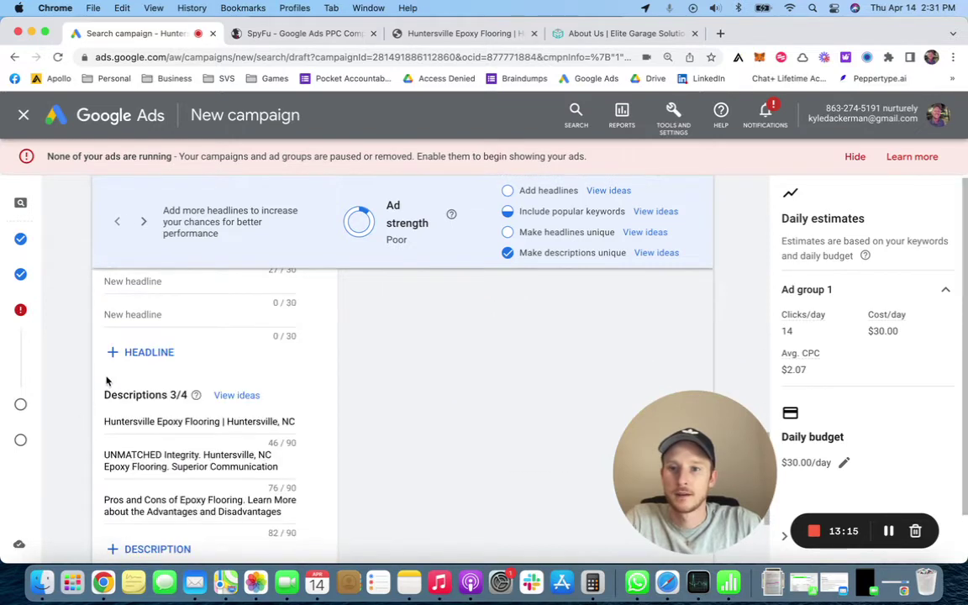
{"action": "scroll", "coordinate": [107, 379], "scroll_direction": "up", "scroll_amount": 2}
{"action": "left_click", "coordinate": [131, 396]}
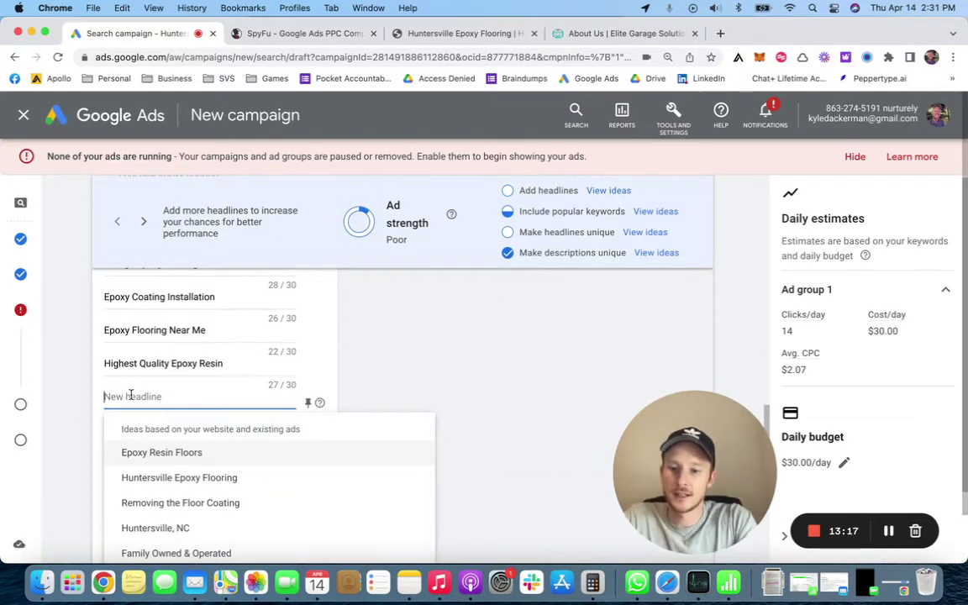
{"action": "type", "text": "Award-Winn"}
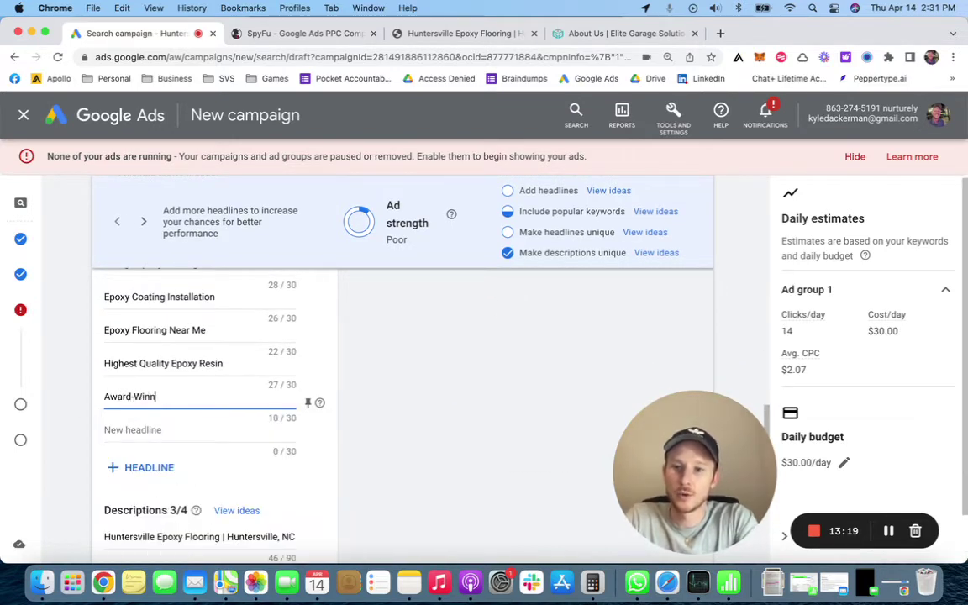
{"action": "type", "text": "ing Service"}
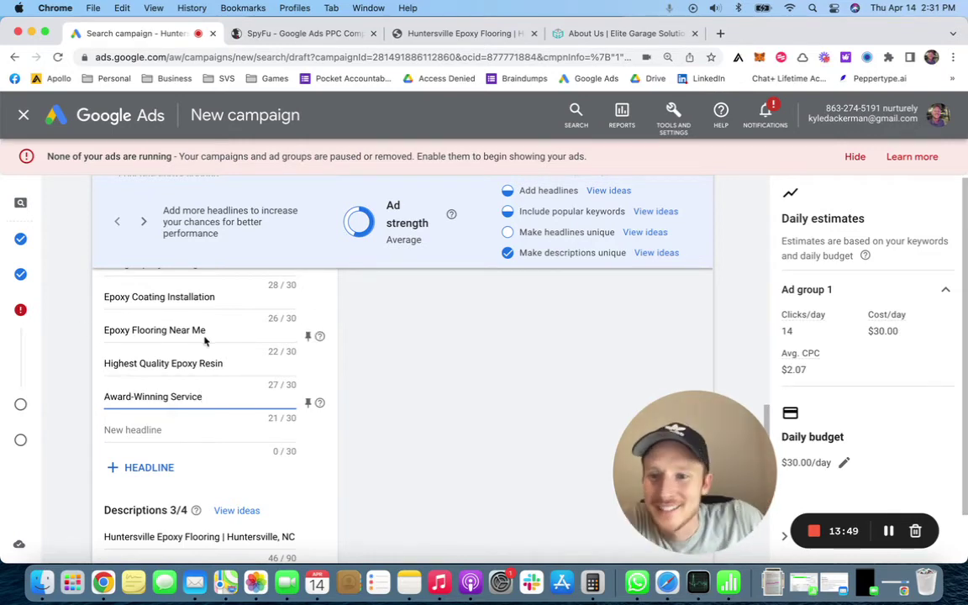
- Add headlines Extremely Friendly Team and the suggested Family Owned & Operated
{"action": "scroll", "coordinate": [205, 340], "scroll_direction": "up", "scroll_amount": 2}
{"action": "scroll", "coordinate": [205, 341], "scroll_direction": "down", "scroll_amount": 2}
{"action": "scroll", "coordinate": [205, 339], "scroll_direction": "up", "scroll_amount": 2}
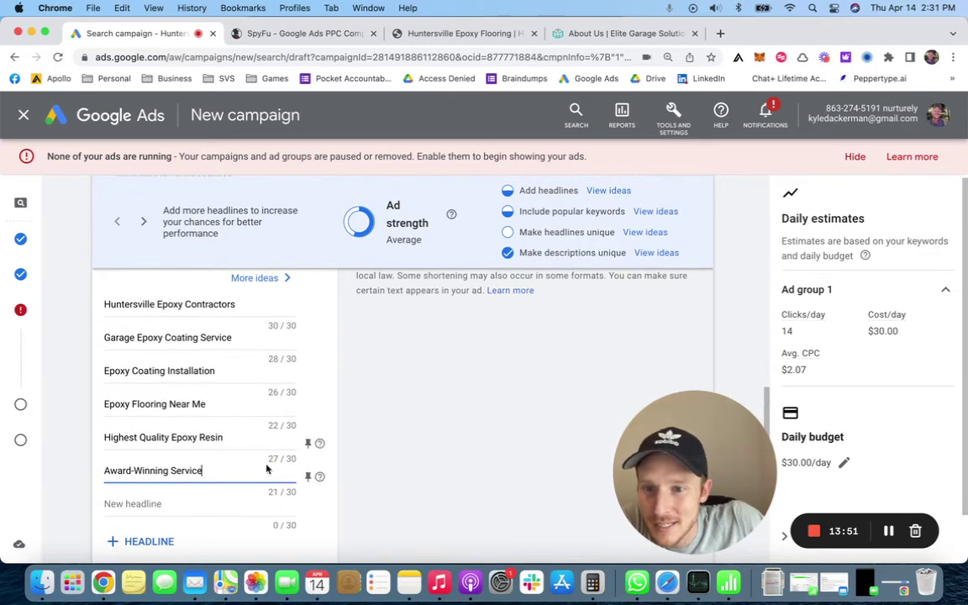
{"action": "left_click", "coordinate": [179, 503]}
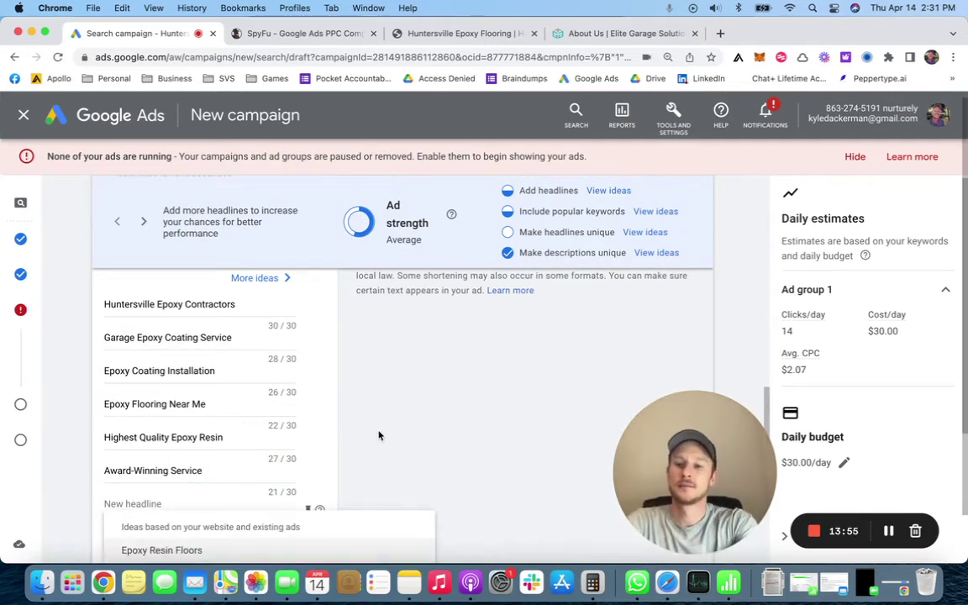
{"action": "type", "text": "Extrrem"}
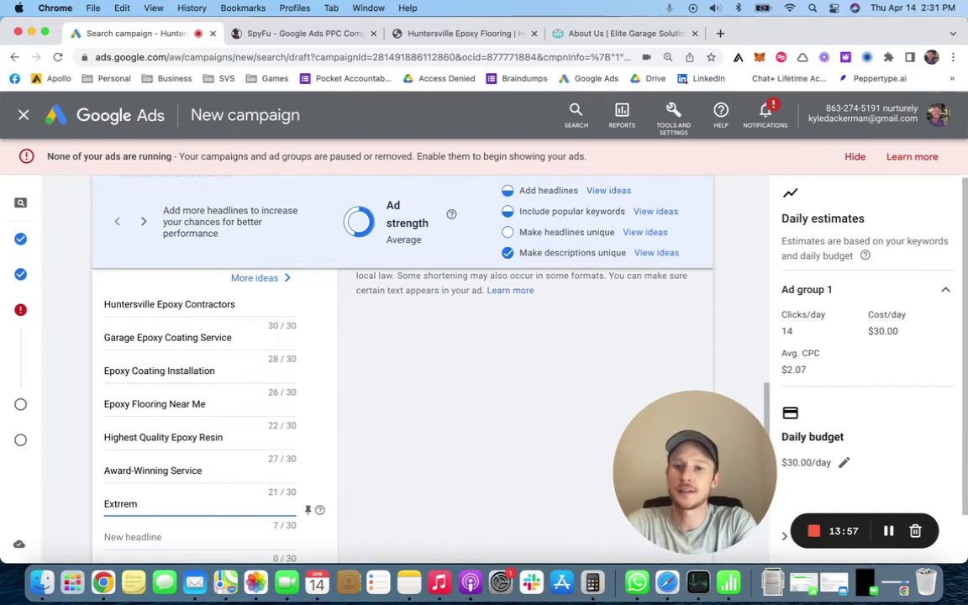
{"action": "type", "text": "elmely Fri"}
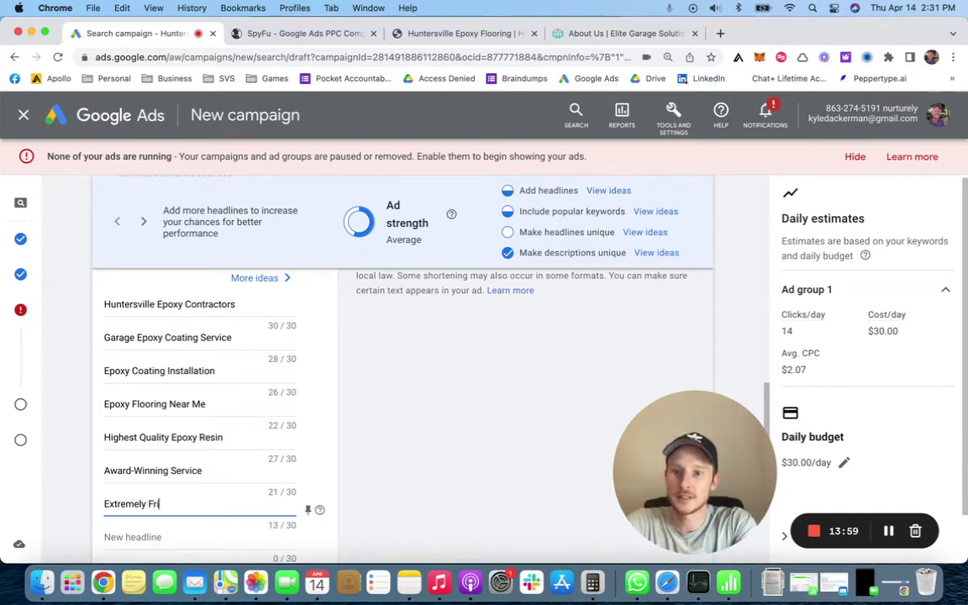
{"action": "type", "text": "endly  Team"}
{"action": "key", "text": "Tab"}
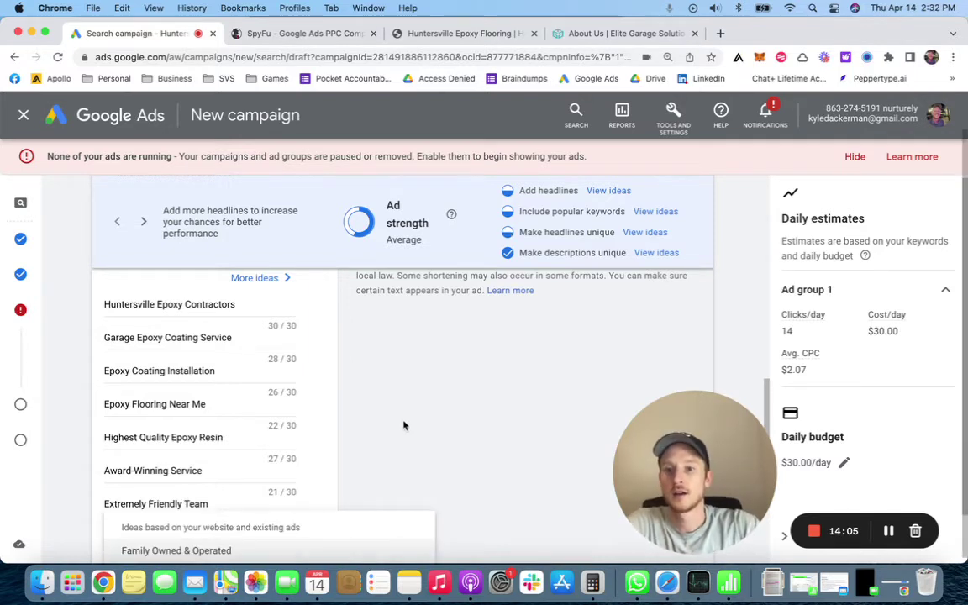
{"action": "left_click", "coordinate": [186, 546]}
{"action": "scroll", "coordinate": [367, 440], "scroll_direction": "down", "scroll_amount": 2}
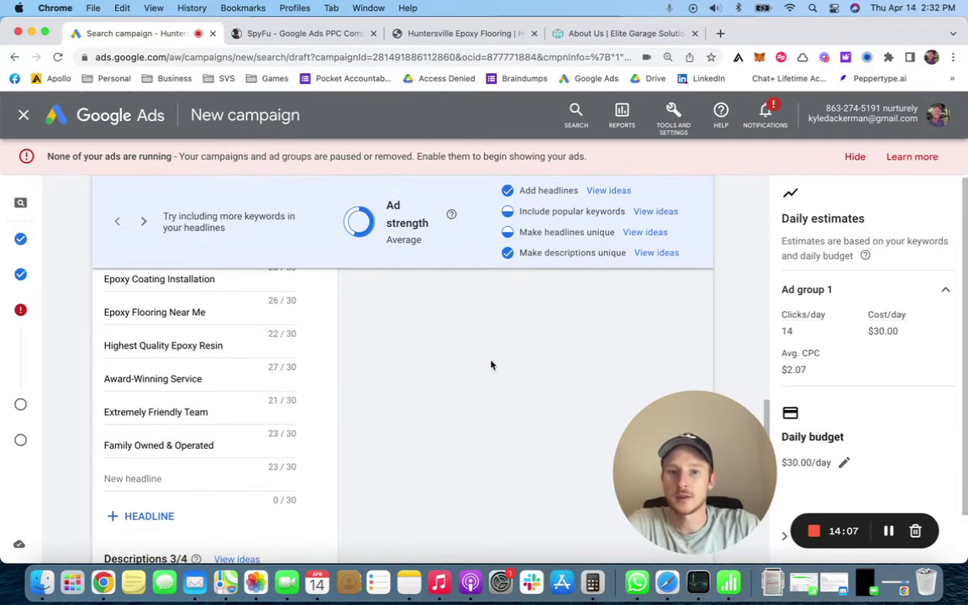
{"action": "scroll", "coordinate": [352, 428], "scroll_direction": "down", "scroll_amount": 5}
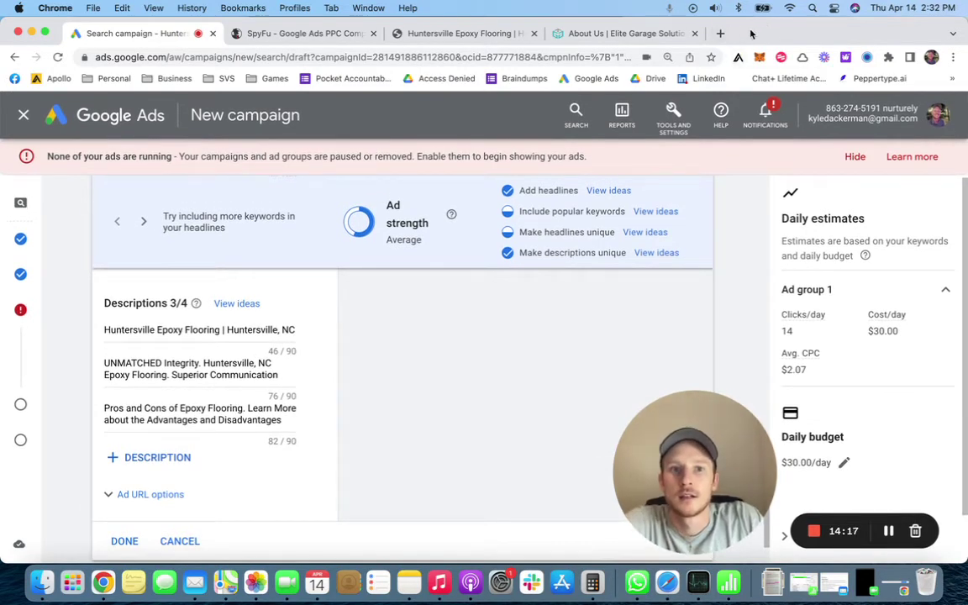
- Check the Google Ads campaigns list in a new tab, then close it to return to the draft
{"action": "left_click", "coordinate": [720, 33]}
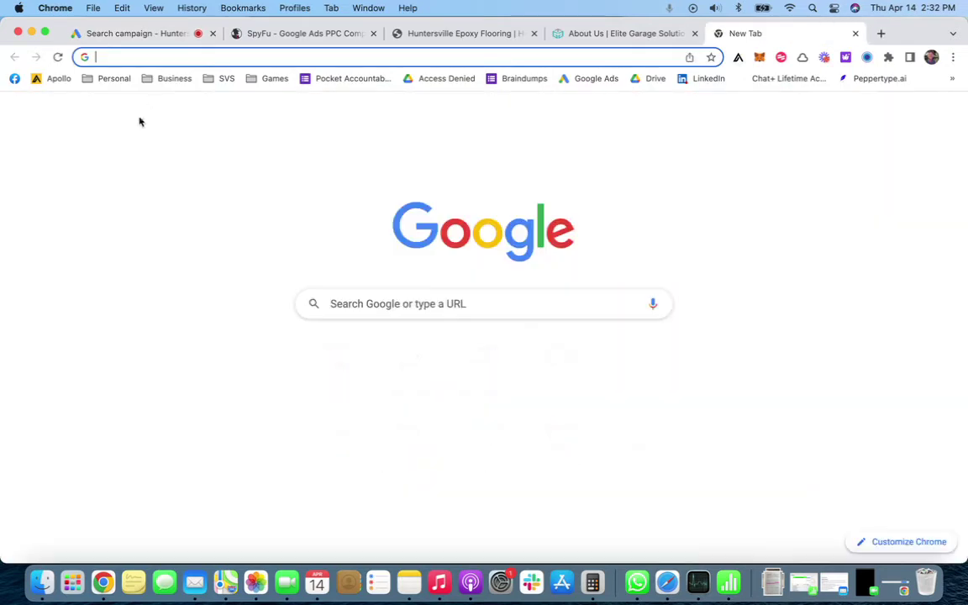
{"action": "left_click", "coordinate": [594, 78]}
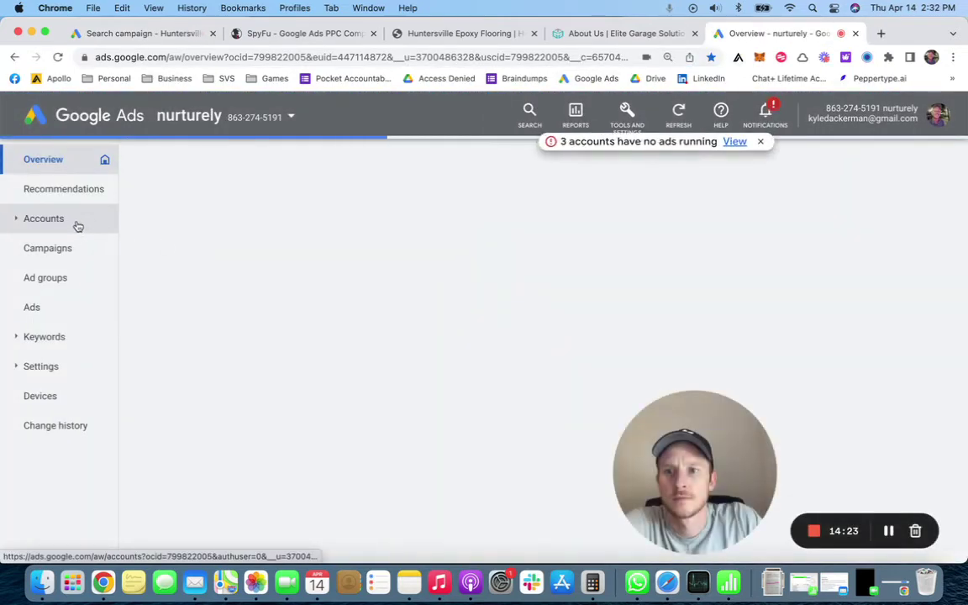
{"action": "left_click", "coordinate": [63, 248]}
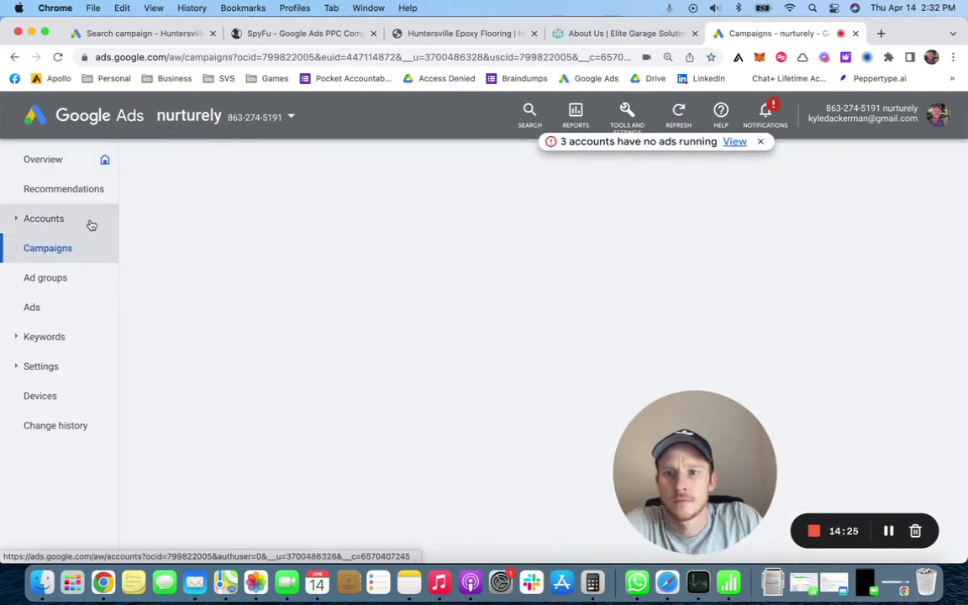
{"action": "left_click", "coordinate": [45, 220]}
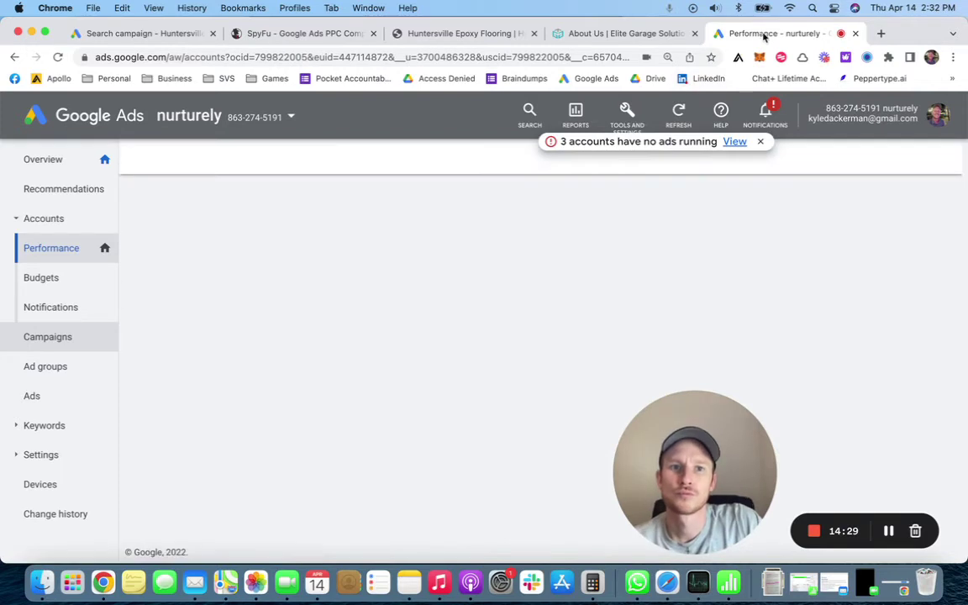
{"action": "key", "text": "super+w"}
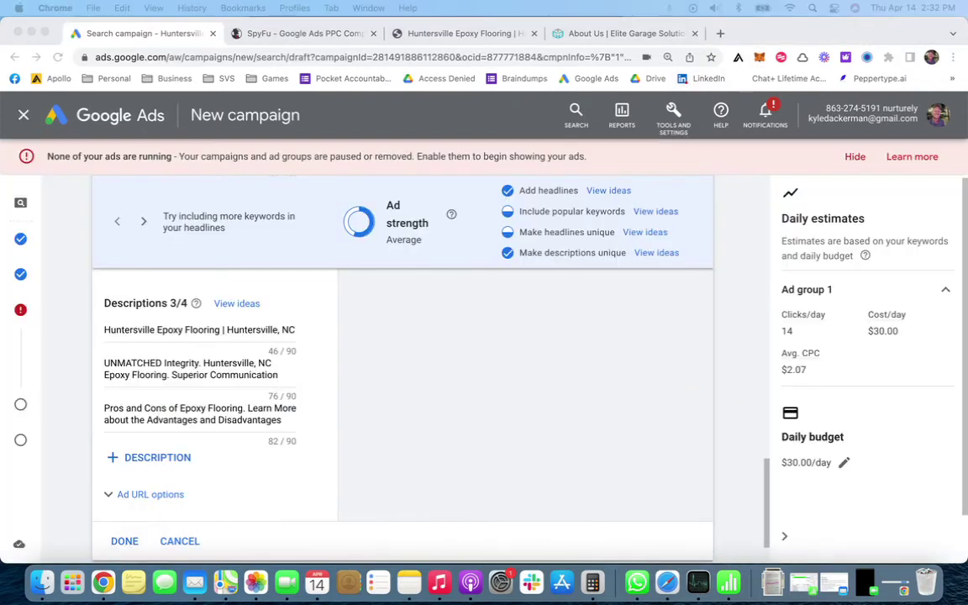
{"action": "left_click", "coordinate": [134, 35]}
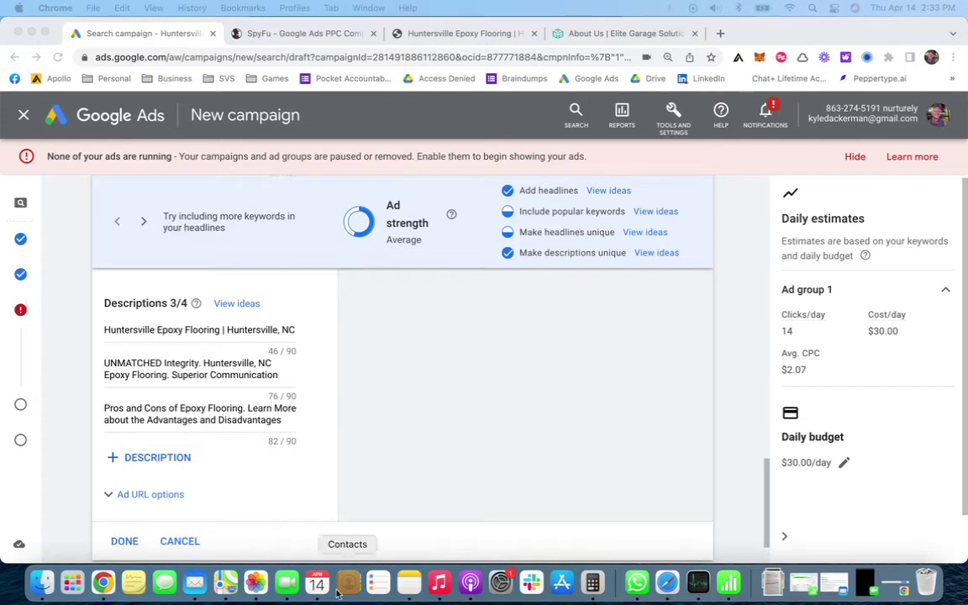
{"action": "left_click", "coordinate": [271, 472]}
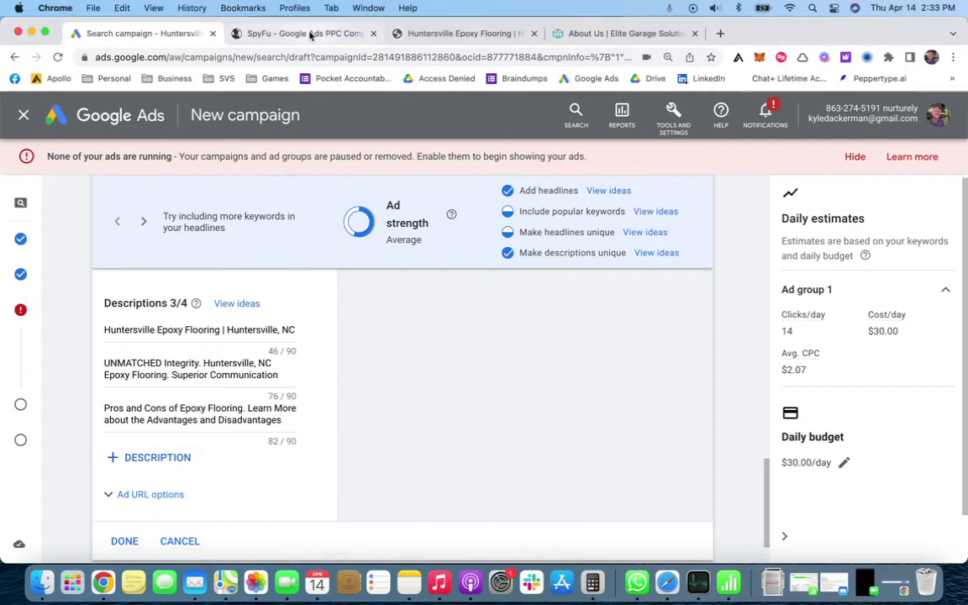
{"action": "left_click", "coordinate": [309, 34]}
{"action": "left_click", "coordinate": [190, 34]}
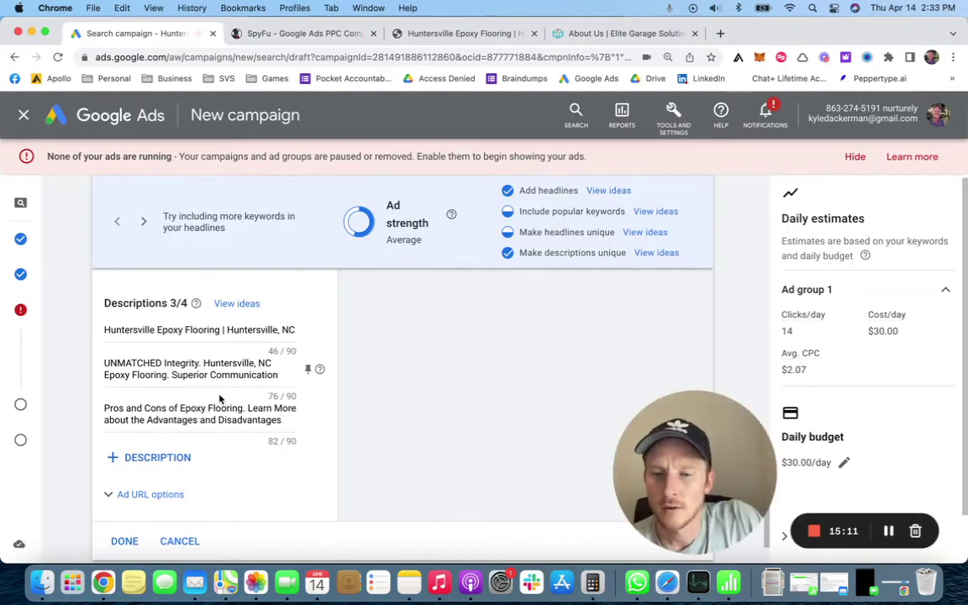
{"action": "left_click", "coordinate": [198, 332]}
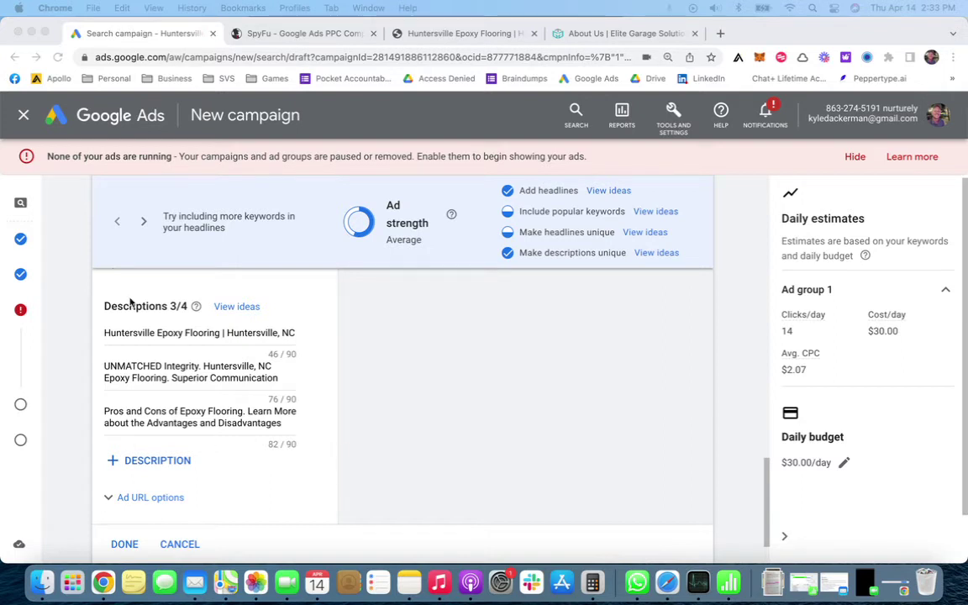
- Replace the first description with 'Give Us A Call Take The First Step In Protecting Your Concrete Garage Floor.'
{"action": "left_click", "coordinate": [133, 332]}
{"action": "double_click", "coordinate": [132, 334]}
{"action": "triple_click", "coordinate": [150, 333]}
{"action": "type", "text": "Give Us A Call Take The First Step In Protecting Your Garage"}
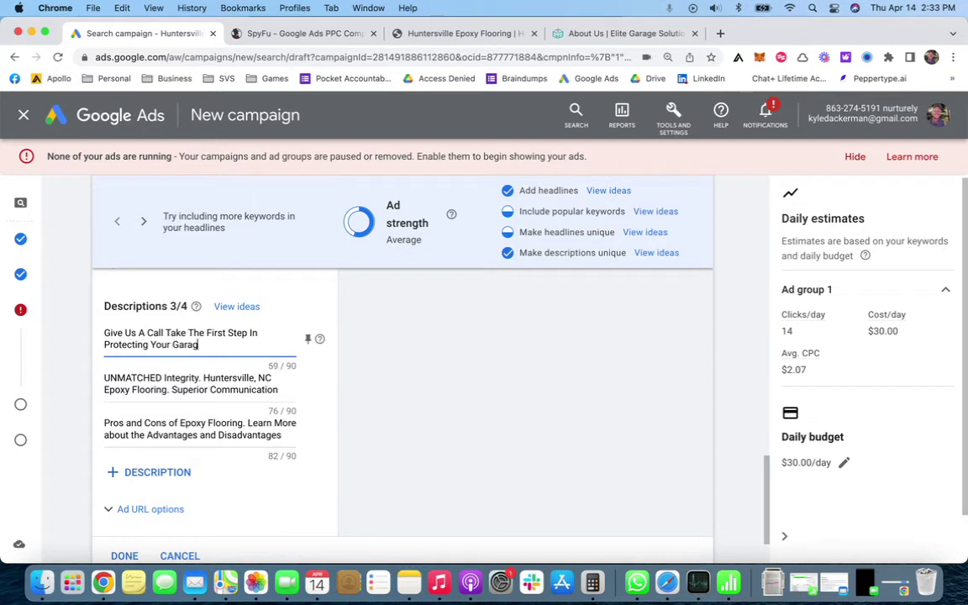
{"action": "key", "text": "BackSpace"}
{"action": "key", "text": "BackSpace"}
{"action": "key", "text": "BackSpace"}
{"action": "key", "text": "BackSpace"}
{"action": "type", "text": "Concrete Garage Floor"}
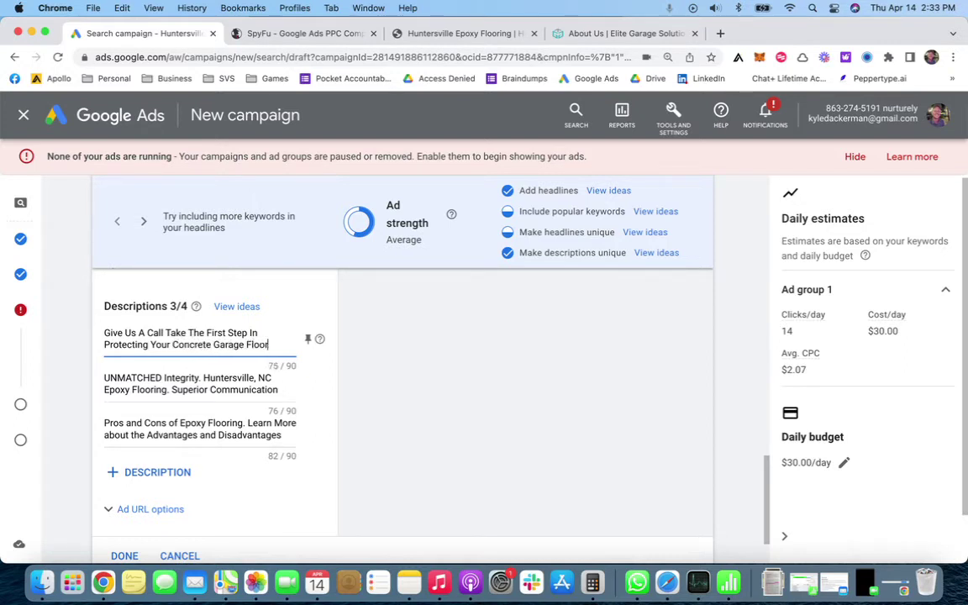
{"action": "type", "text": ". Fast, Fre"}
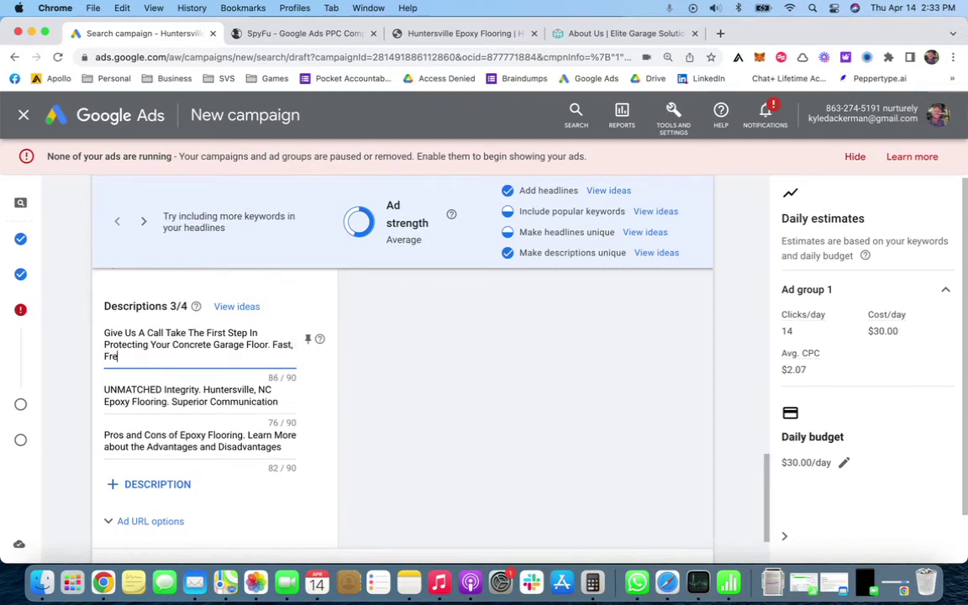
{"action": "type", "text": "e Estimate"}
{"action": "key", "text": "BackSpace"}
{"action": "key", "text": "BackSpace"}
{"action": "key", "text": "BackSpace"}
{"action": "key", "text": "BackSpace"}
{"action": "key", "text": "BackSpace"}
{"action": "key", "text": "BackSpace"}
{"action": "key", "text": "BackSpace"}
{"action": "key", "text": "BackSpace"}
{"action": "key", "text": "BackSpace"}
{"action": "key", "text": "BackSpace"}
{"action": "key", "text": "BackSpace"}
{"action": "key", "text": "BackSpace"}
{"action": "key", "text": "BackSpace"}
{"action": "key", "text": "BackSpace"}
{"action": "key", "text": "BackSpace"}
{"action": "key", "text": "BackSpace"}
{"action": "key", "text": "BackSpace"}
{"action": "key", "text": "BackSpace"}
{"action": "key", "text": "BackSpace"}
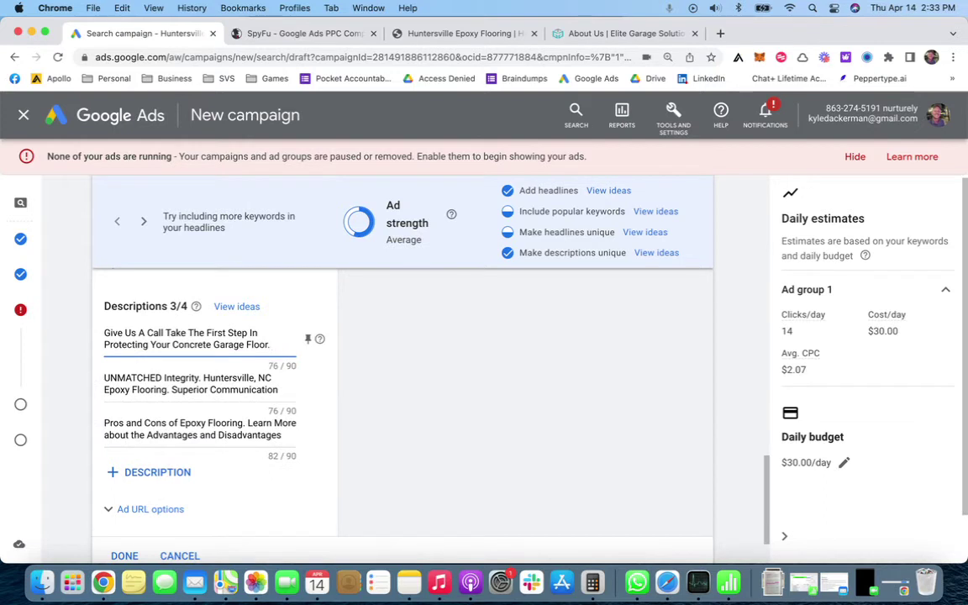
- End the first description with 'Get Estimate!' to fit 90/90, checking the SpyFu competitor ads
{"action": "type", "text": "Free Estimated"}
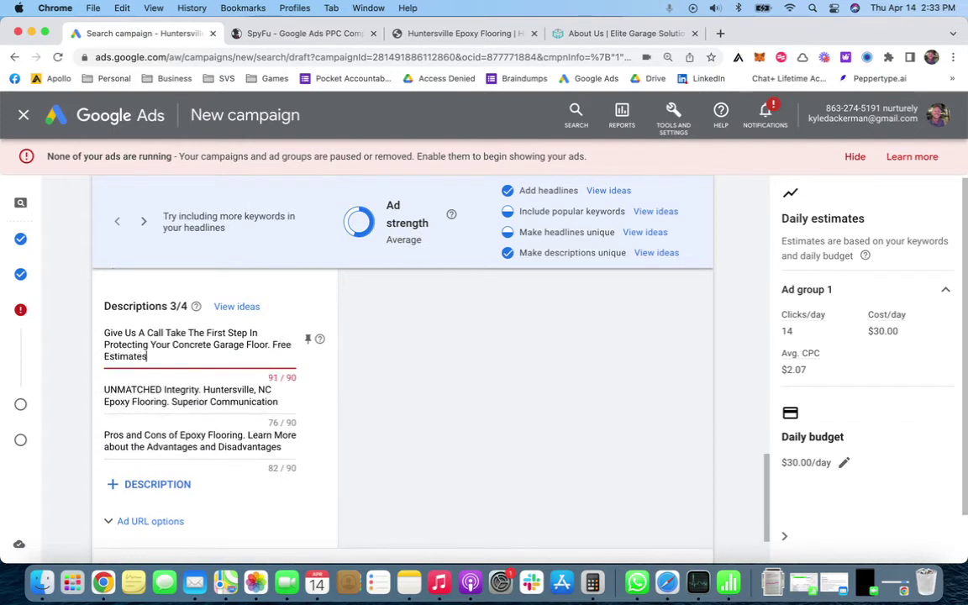
{"action": "key", "text": "BackSpace"}
{"action": "double_click", "coordinate": [280, 344]}
{"action": "type", "text": "Get"}
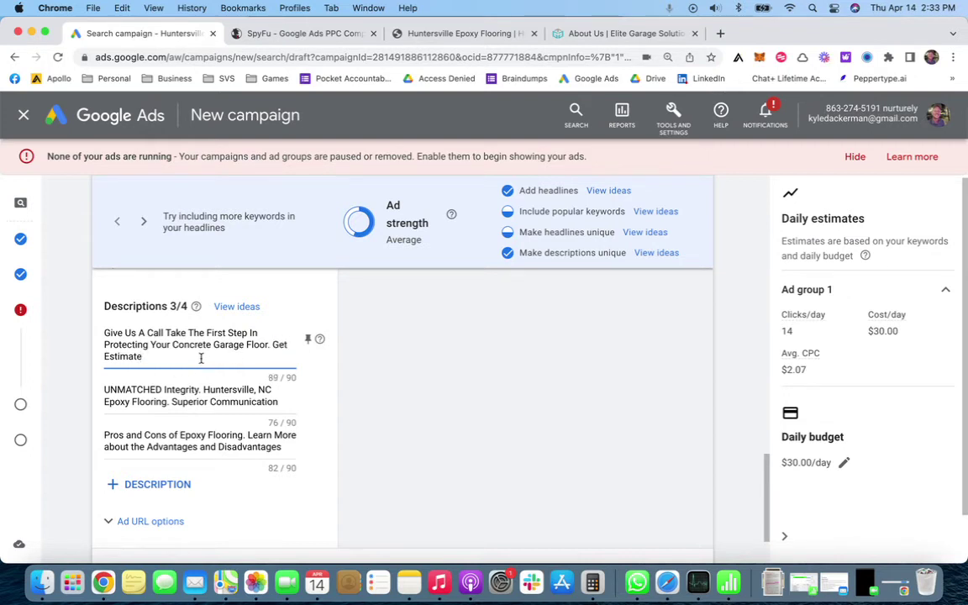
{"action": "type", "text": "!"}
{"action": "left_click", "coordinate": [273, 34]}
{"action": "left_click", "coordinate": [141, 34]}
{"action": "left_click", "coordinate": [244, 402]}
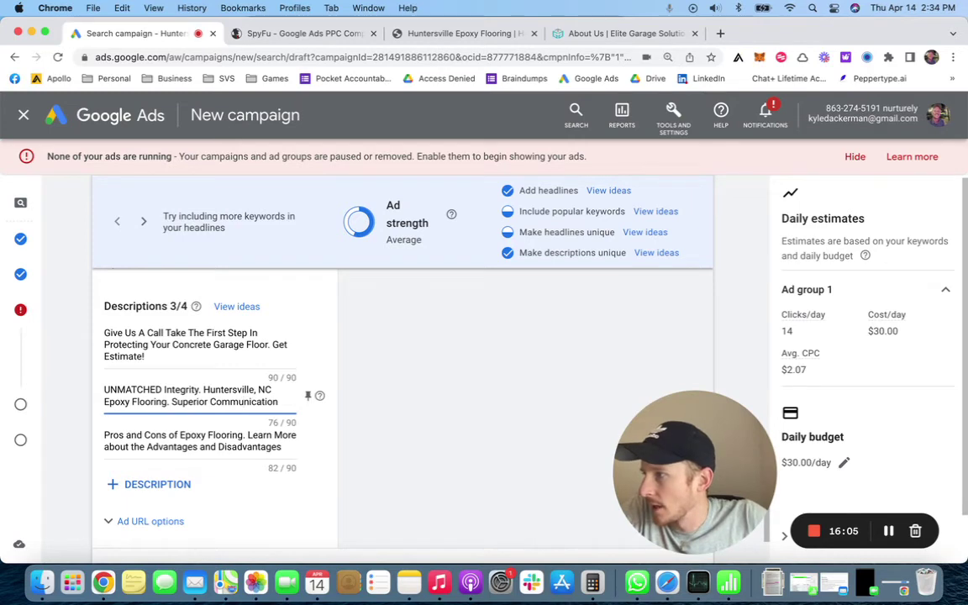
- Change the second description to 'Get Rid Of Ugly Concrete Cracks With A Brand New Epoxy Garage Floor Coating.'
{"action": "key", "text": "super+a"}
{"action": "type", "text": "Get Rid Of I U"}
{"action": "key", "text": "BackSpace"}
{"action": "key", "text": "BackSpace"}
{"action": "type", "text": "Ugly C"}
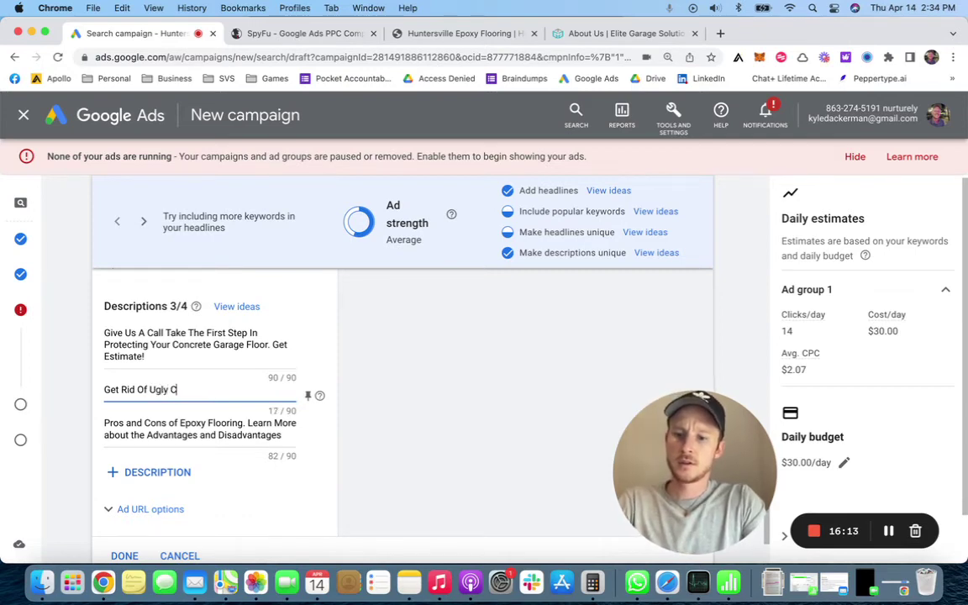
{"action": "type", "text": "oncrete Cracks With A"}
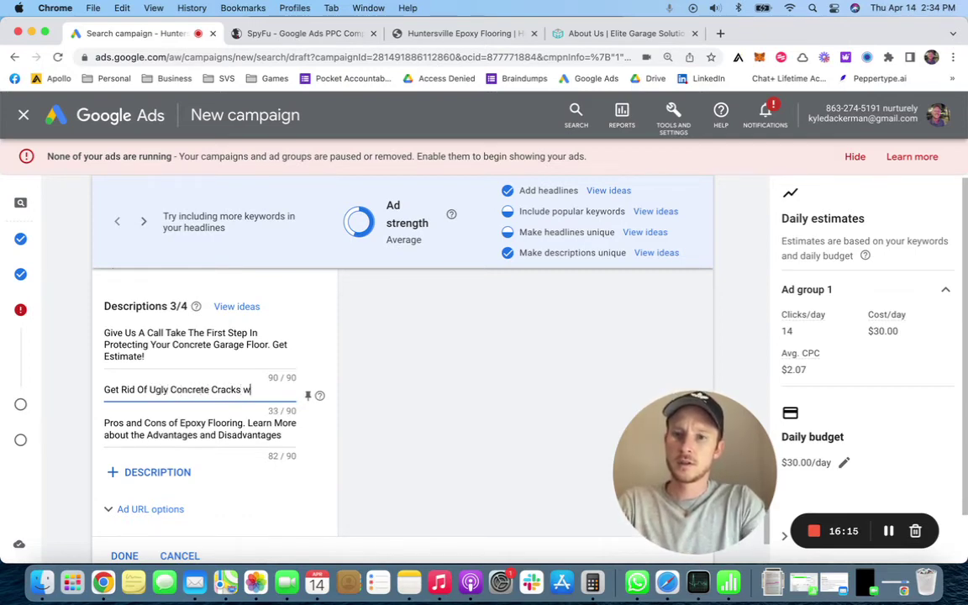
{"action": "type", "text": " B"}
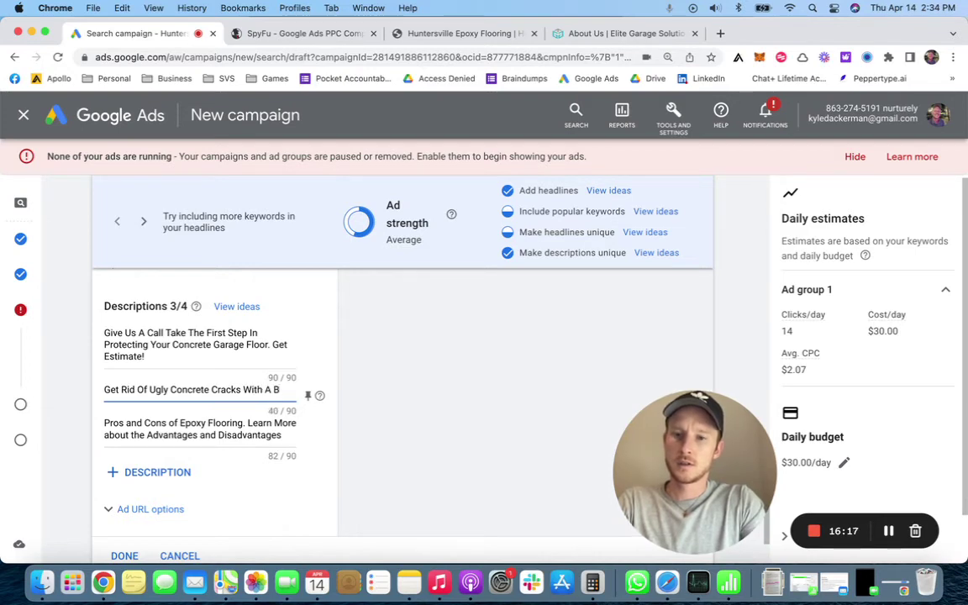
{"action": "type", "text": "rand New Epoxy Flo"}
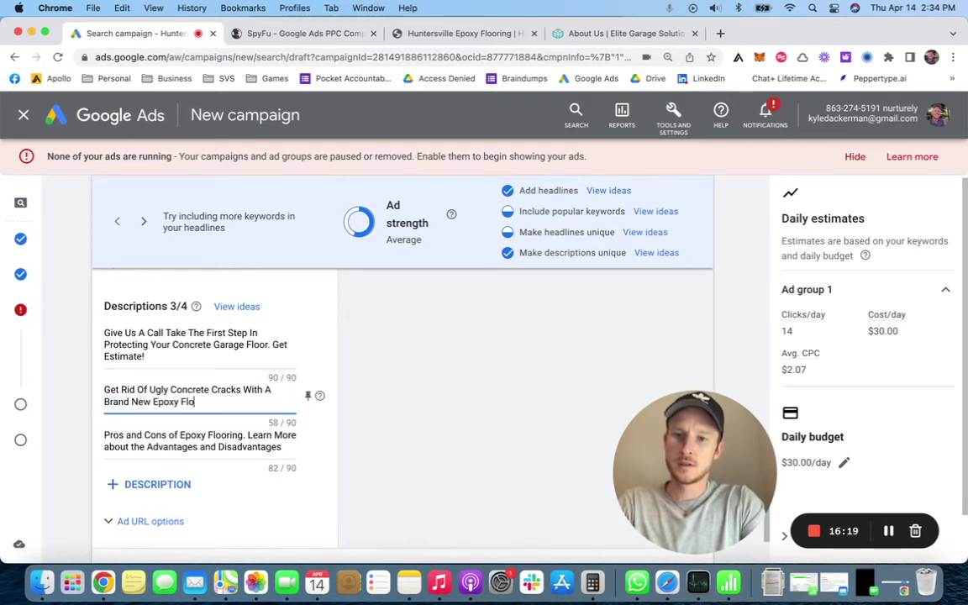
{"action": "type", "text": "or Coating"}
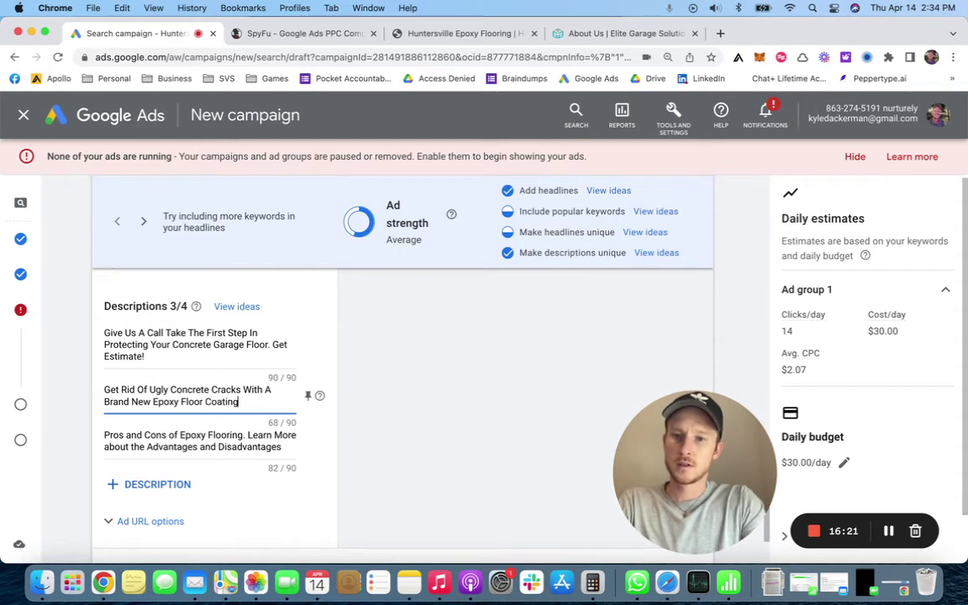
{"action": "left_click", "coordinate": [181, 401]}
{"action": "type", "text": "Garage"}
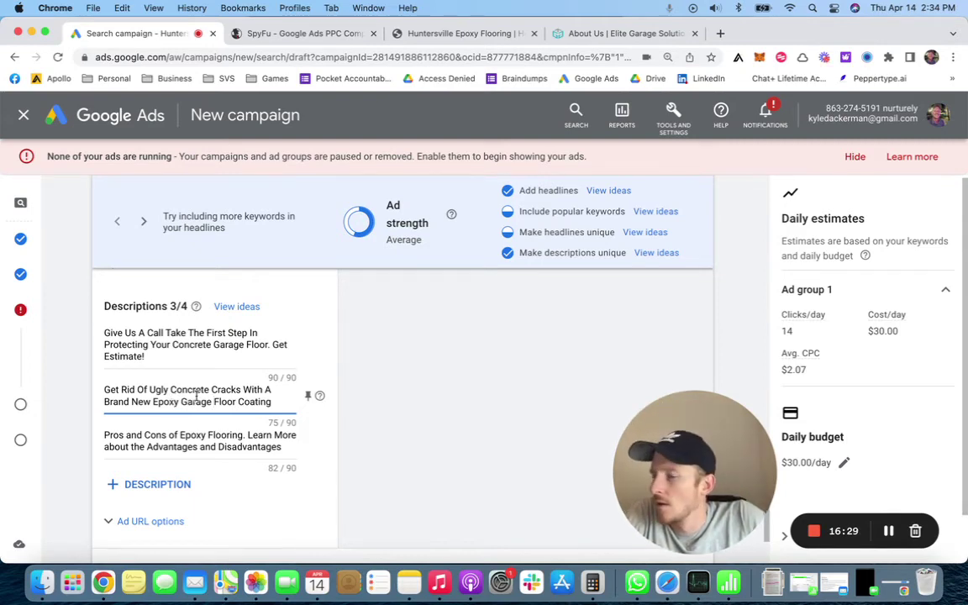
{"action": "left_click", "coordinate": [275, 402]}
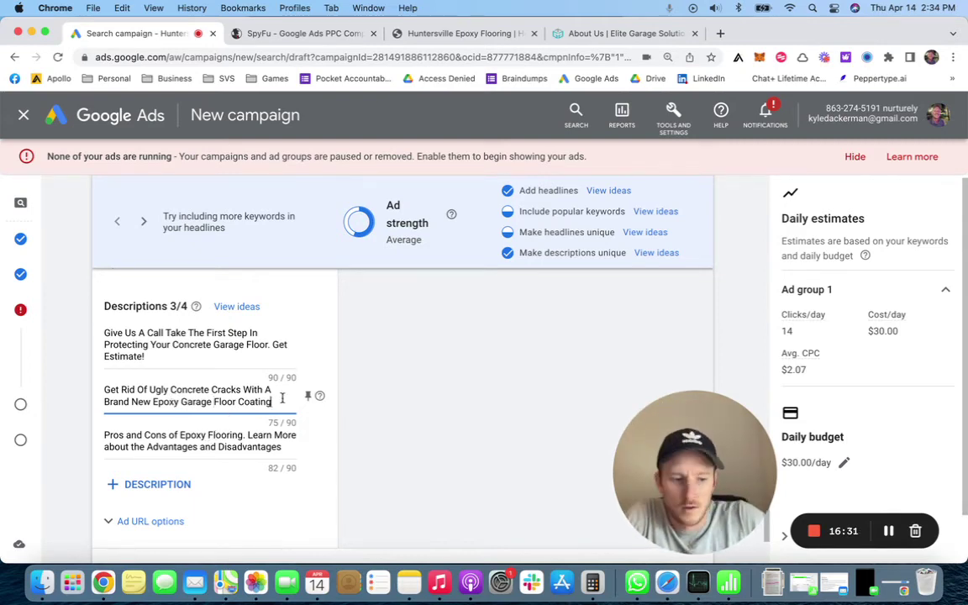
{"action": "type", "text": "."}
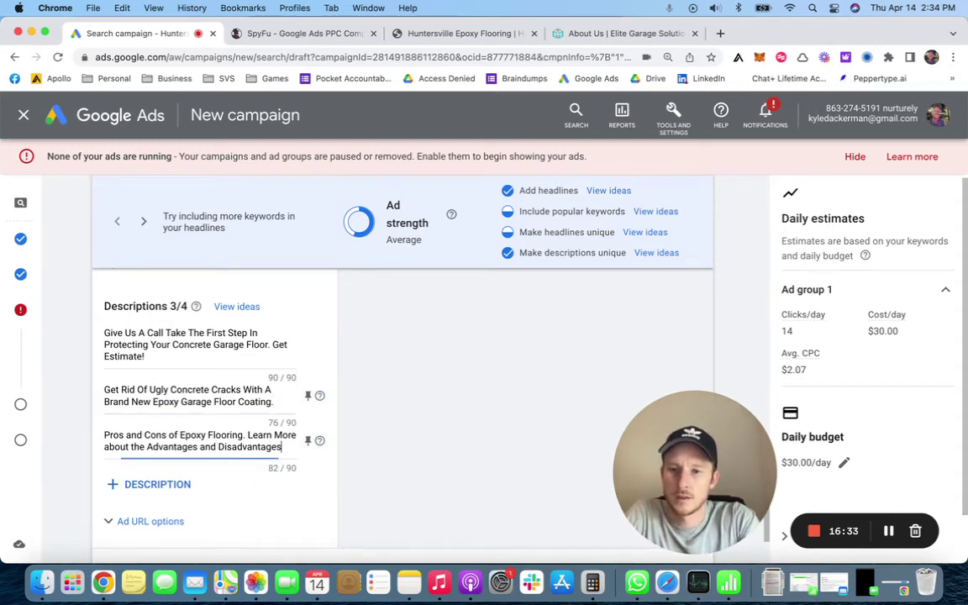
- Overwrite the third description with 'Let Our Team Of Professionally-Trained Experts Handle The Entire Epoxy Project For You.'
{"action": "key", "text": "Tab"}
{"action": "type", "text": "Let O"}
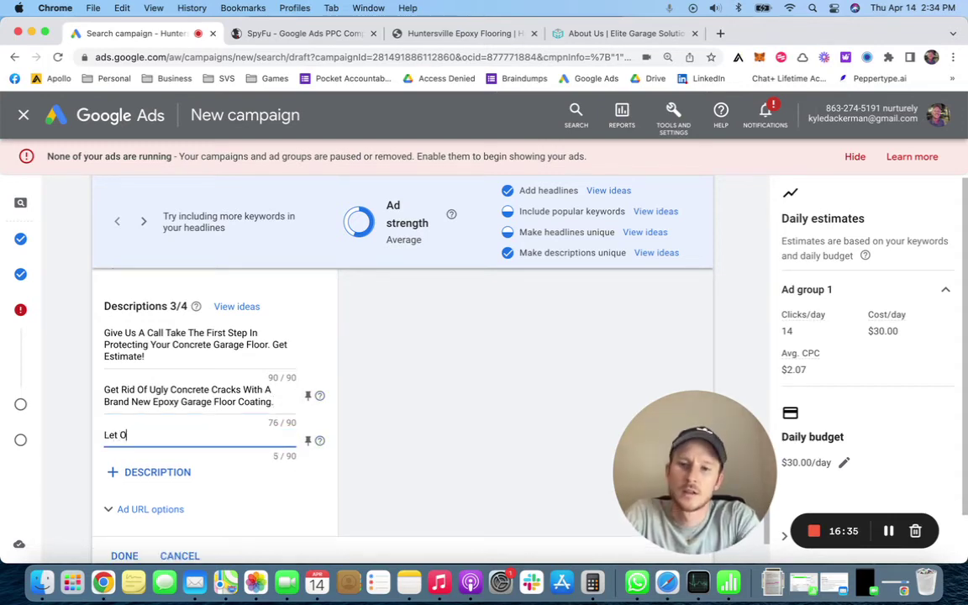
{"action": "type", "text": "ur Team Of Professoi"}
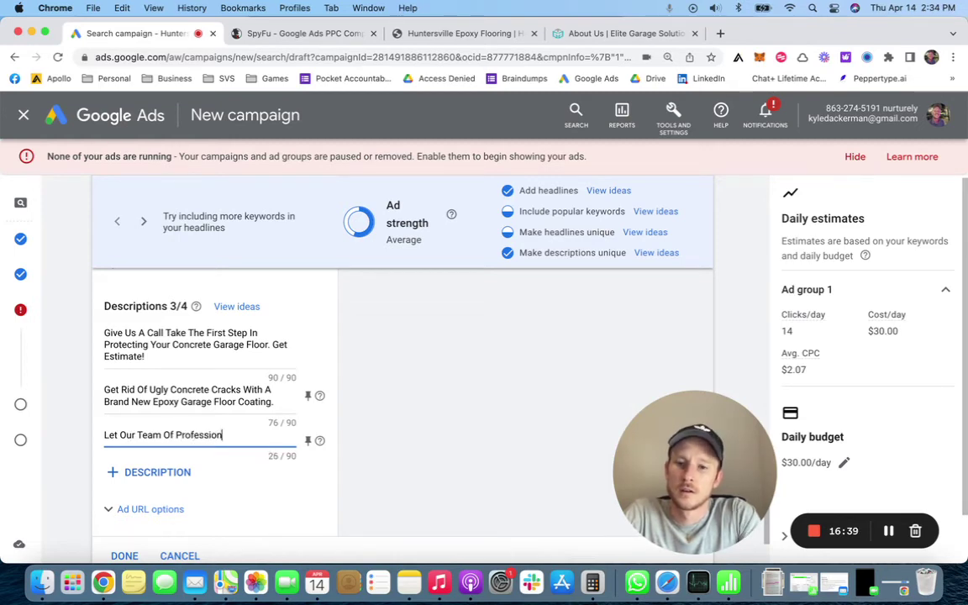
{"action": "type", "text": "lly-Trai"}
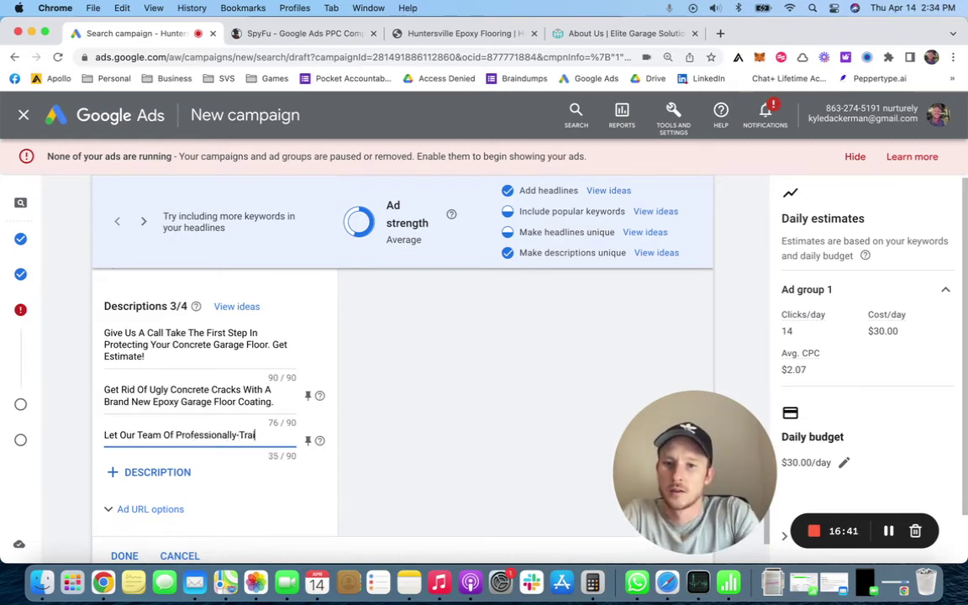
{"action": "type", "text": "ned Experts Handle The Entire "}
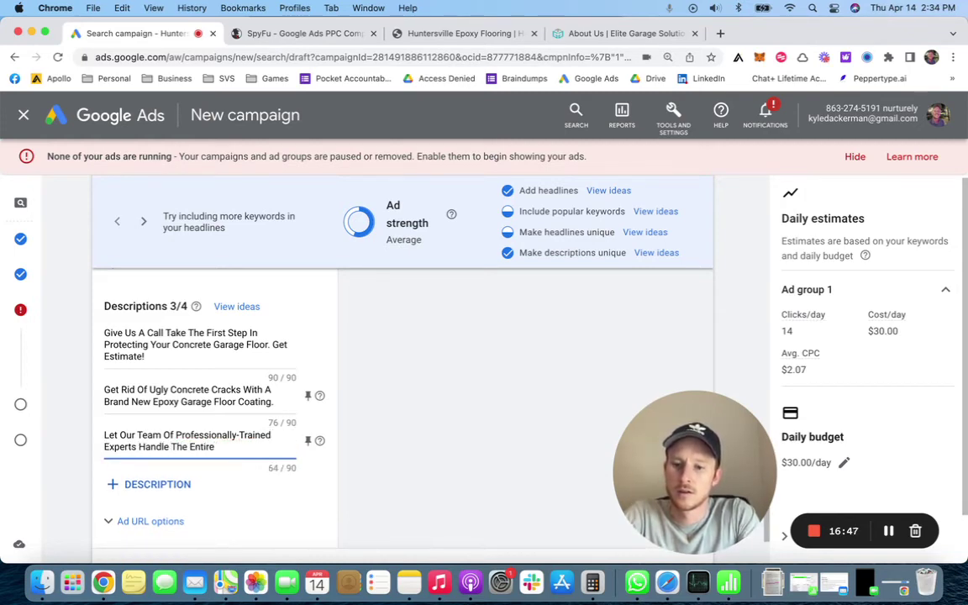
{"action": "type", "text": "Epoxy Project For You."}
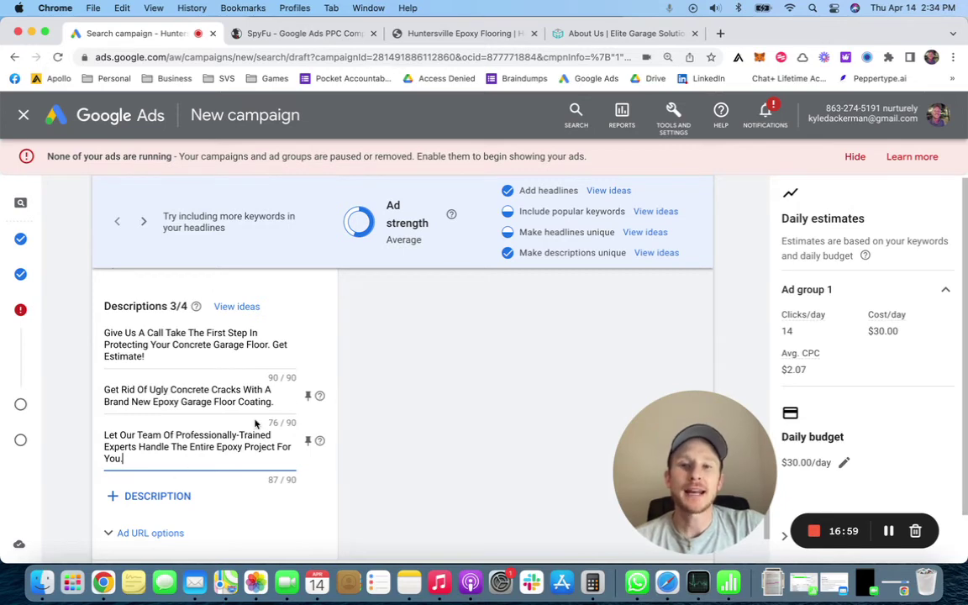
- Finish the third description at 87/90 and save the ad with DONE
{"action": "left_click", "coordinate": [383, 371]}
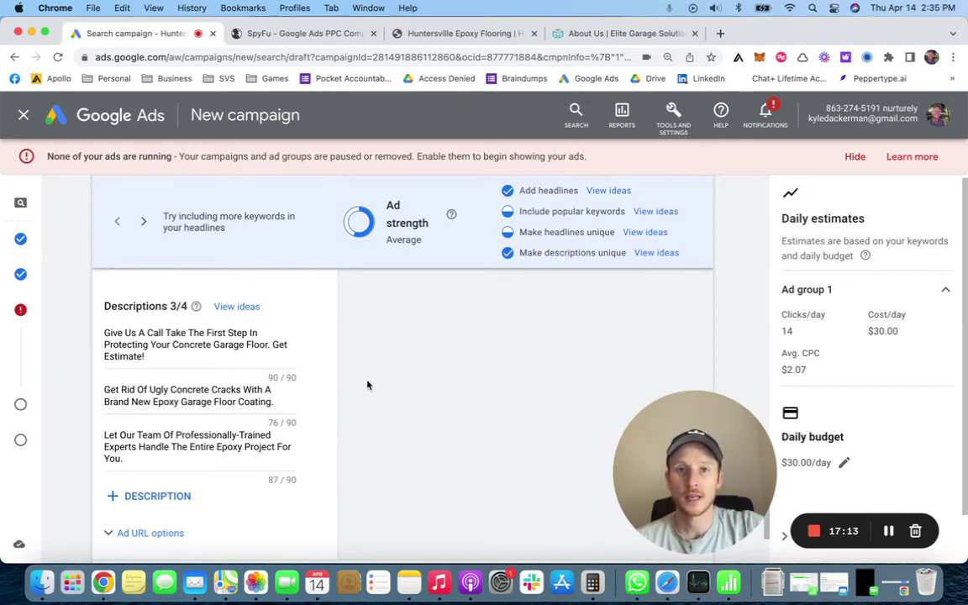
{"action": "scroll", "coordinate": [367, 385], "scroll_direction": "down", "scroll_amount": 3}
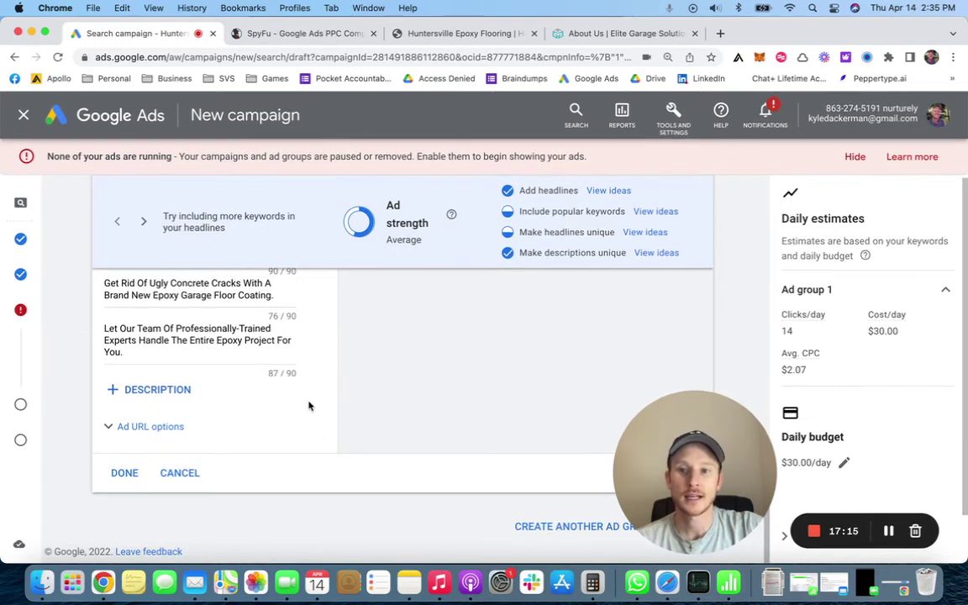
{"action": "left_click", "coordinate": [128, 473]}
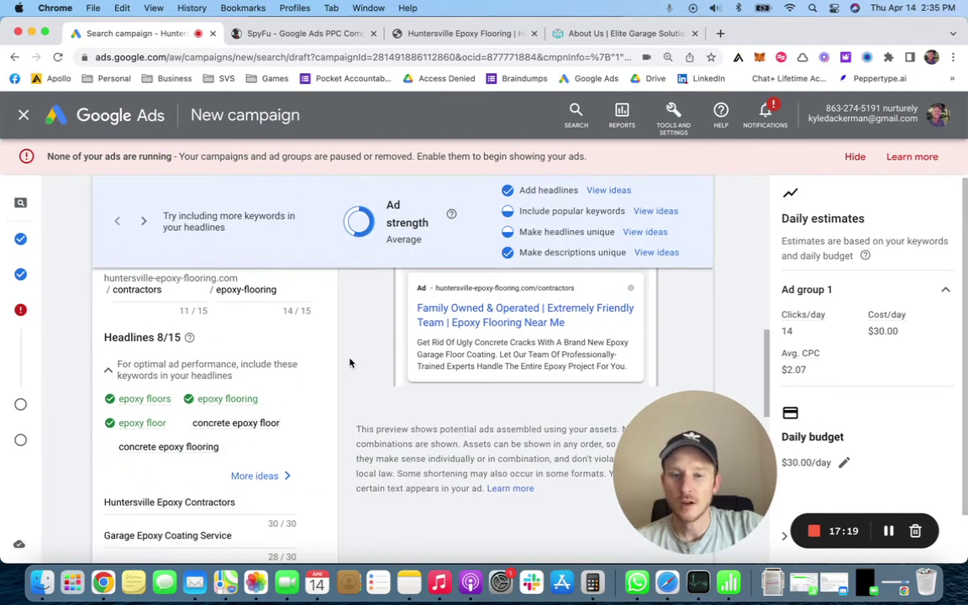
{"action": "scroll", "coordinate": [351, 363], "scroll_direction": "down", "scroll_amount": 5}
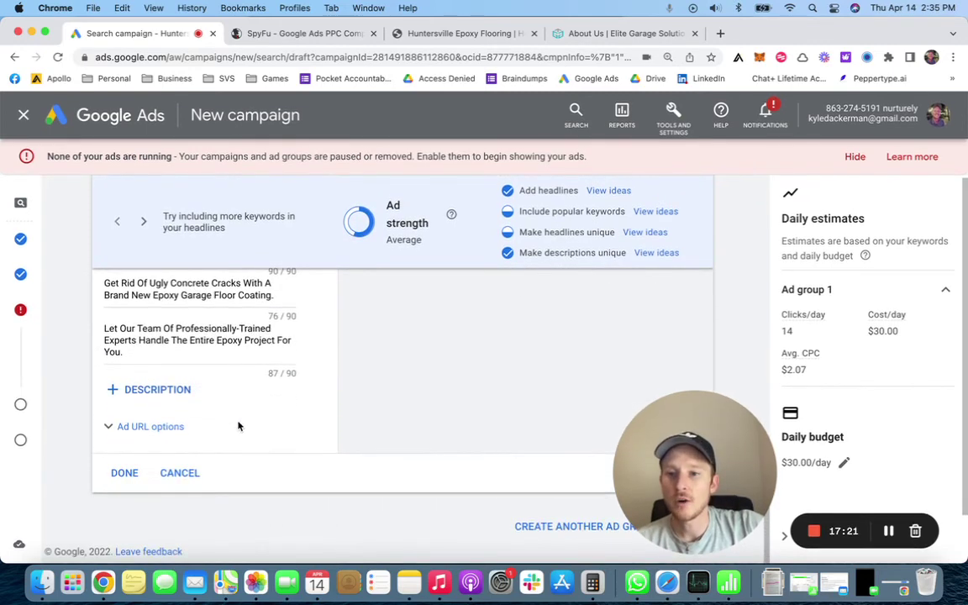
{"action": "left_click", "coordinate": [124, 473]}
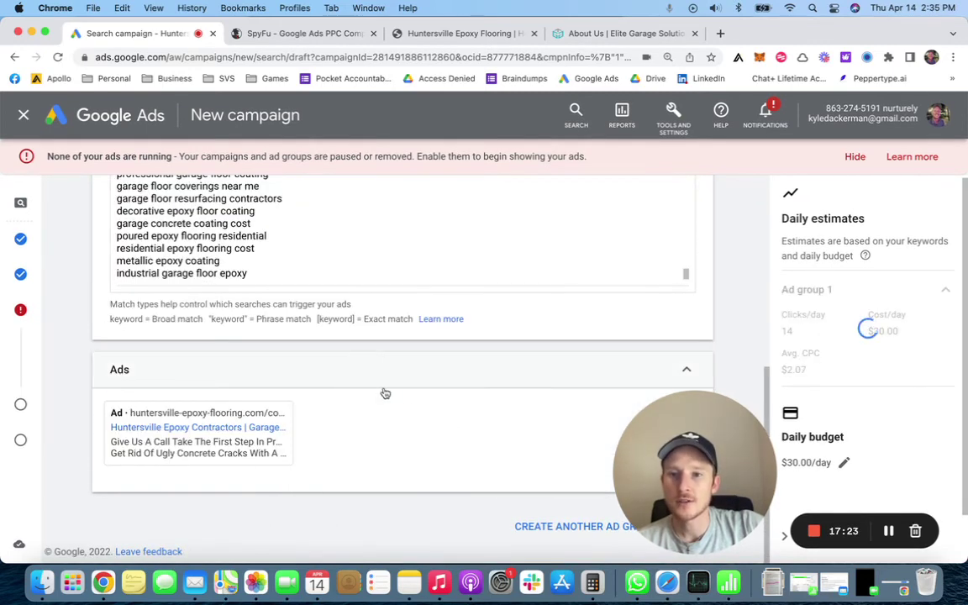
{"action": "left_click_drag", "start_coordinate": [699, 446], "coordinate": [126, 202]}
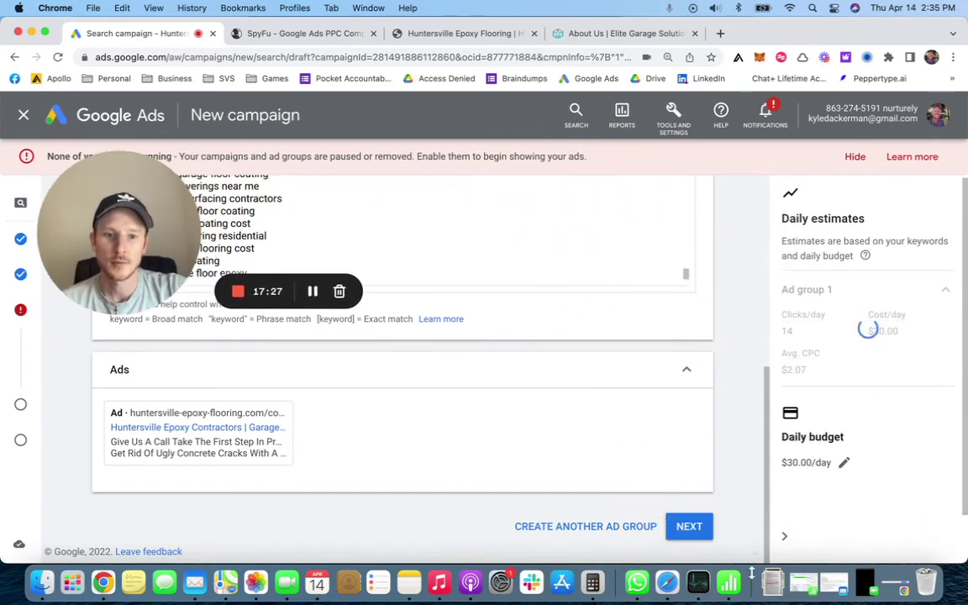
- Continue to the Extensions step and review the three disapproved existing sitelinks
{"action": "left_click", "coordinate": [680, 529]}
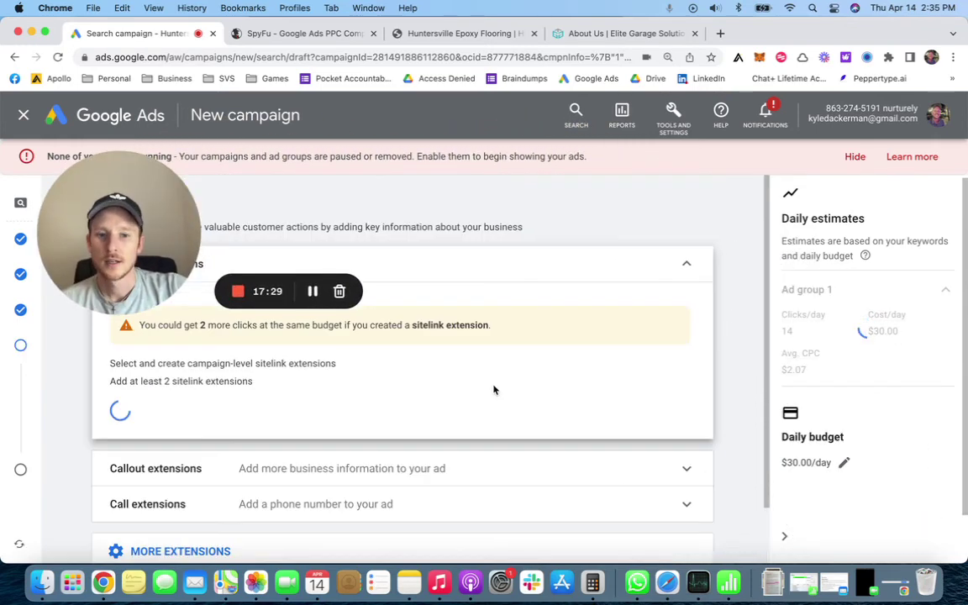
{"action": "left_click_drag", "start_coordinate": [128, 213], "coordinate": [739, 196]}
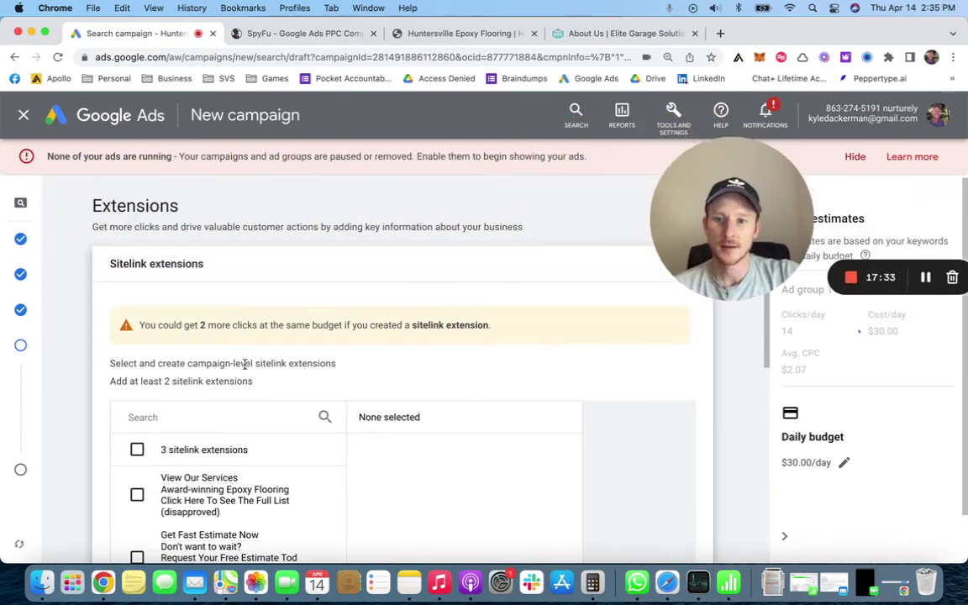
{"action": "scroll", "coordinate": [243, 363], "scroll_direction": "down", "scroll_amount": 5}
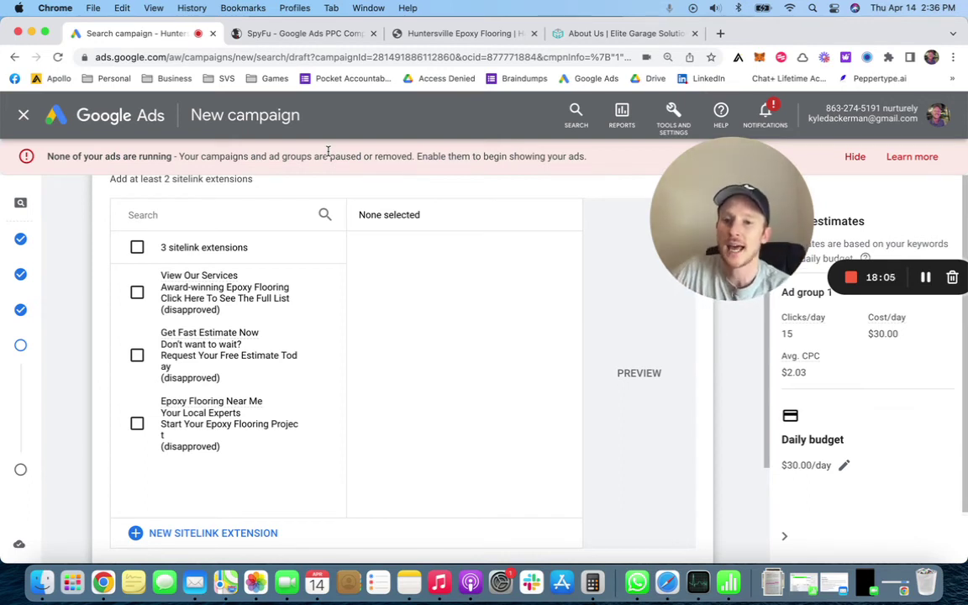
- Create a new sitelink extension with Sitelink 1 text 'Award-Winning Service'
{"action": "left_click", "coordinate": [216, 536]}
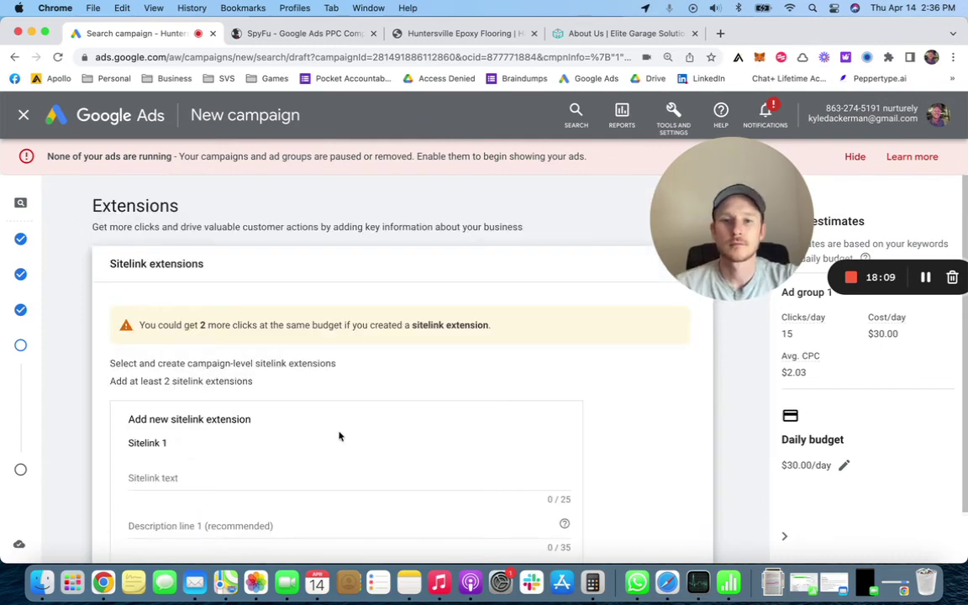
{"action": "scroll", "coordinate": [371, 403], "scroll_direction": "down", "scroll_amount": 3}
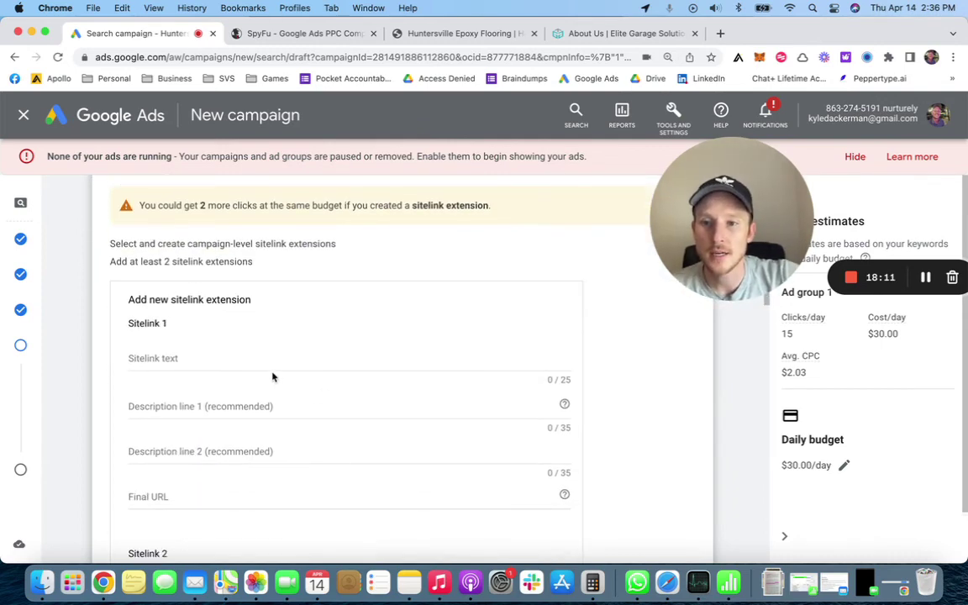
{"action": "left_click", "coordinate": [219, 358]}
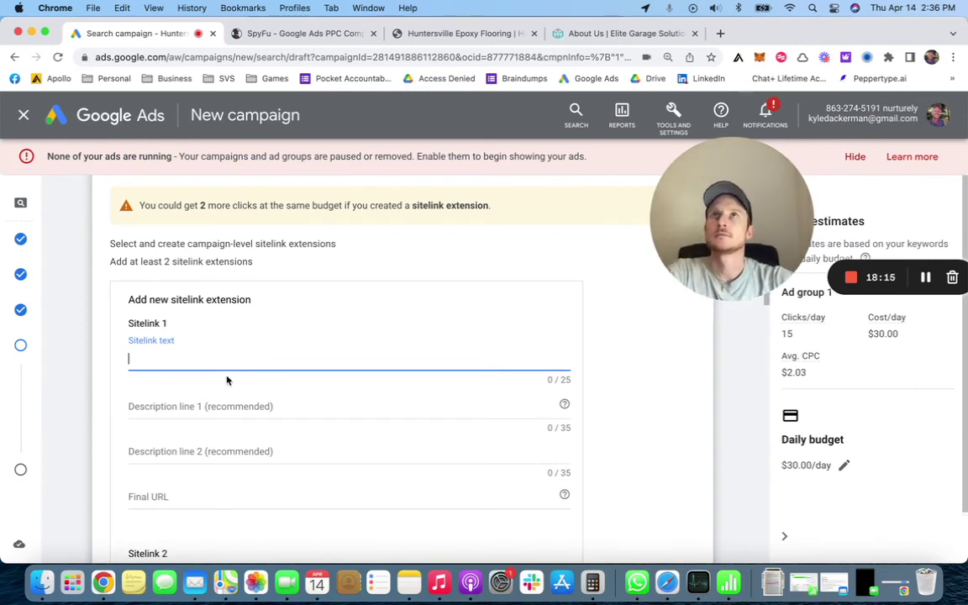
{"action": "type", "text": "Award-Winning"}
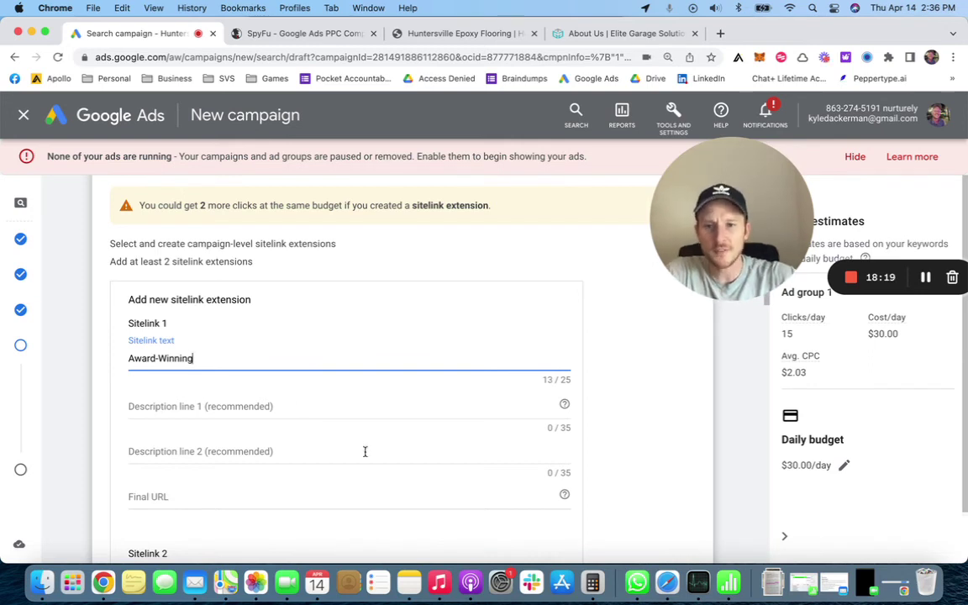
{"action": "scroll", "coordinate": [234, 401], "scroll_direction": "down", "scroll_amount": 1}
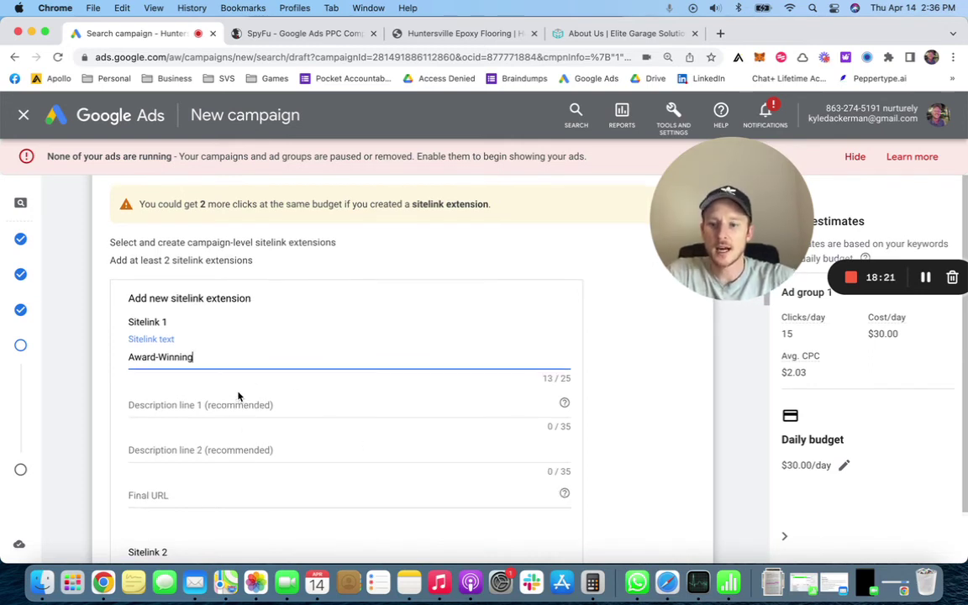
{"action": "type", "text": "Service"}
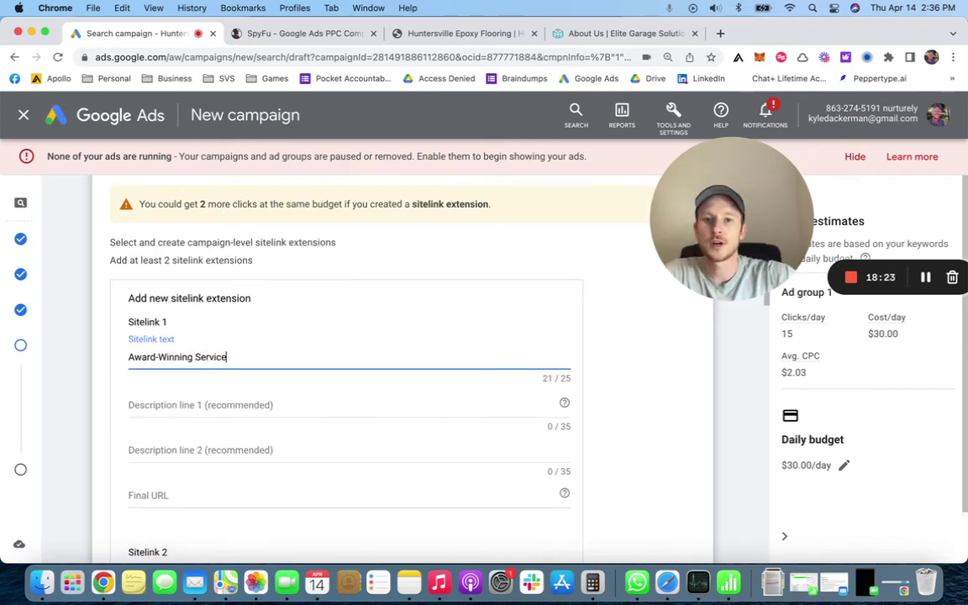
- Step through the sitelink's description and final URL fields and scroll down to Call extensions
{"action": "left_click", "coordinate": [168, 404]}
{"action": "scroll", "coordinate": [182, 419], "scroll_direction": "up", "scroll_amount": 1}
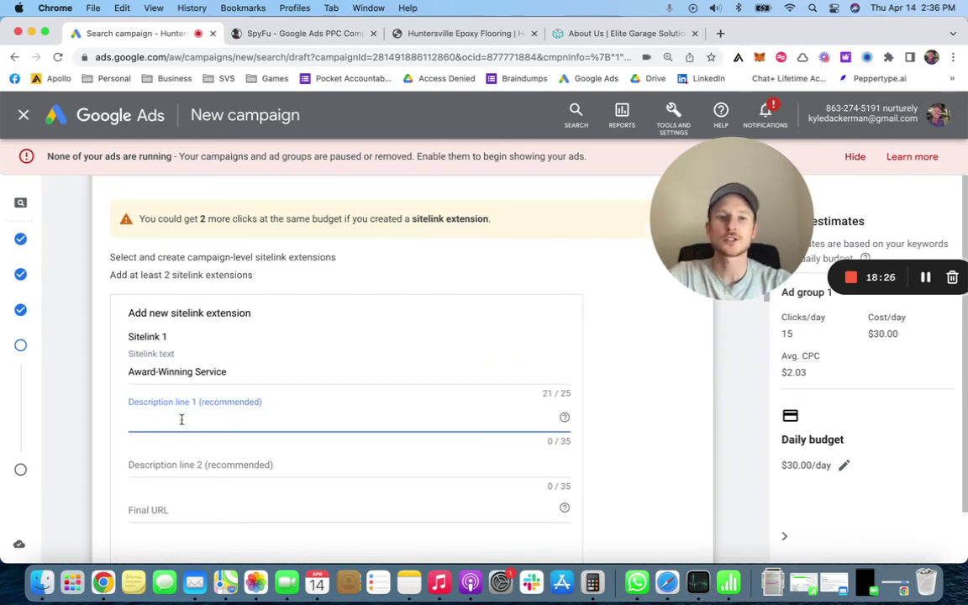
{"action": "left_click", "coordinate": [168, 512]}
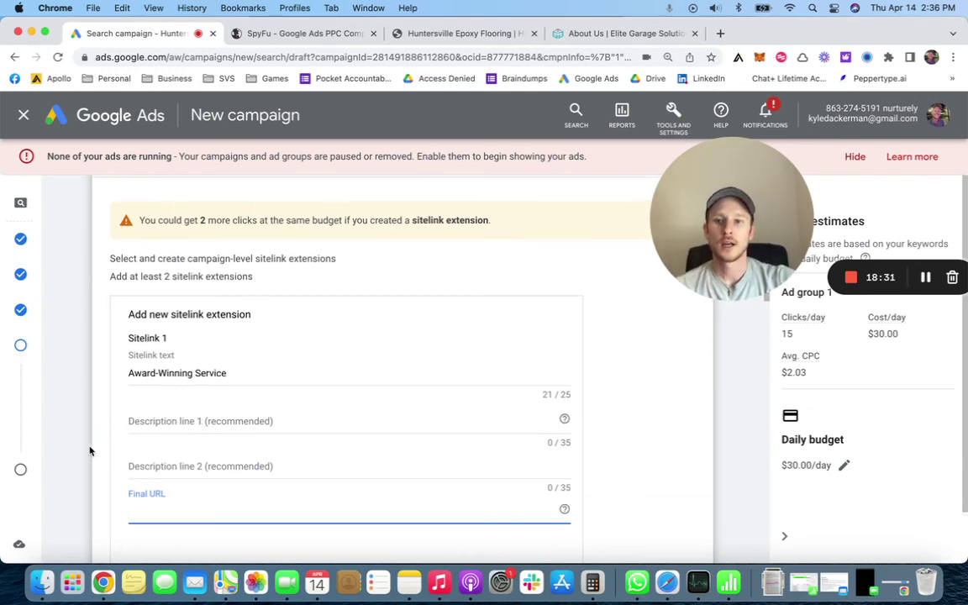
{"action": "scroll", "coordinate": [90, 452], "scroll_direction": "down", "scroll_amount": 4}
{"action": "scroll", "coordinate": [90, 455], "scroll_direction": "down", "scroll_amount": 10}
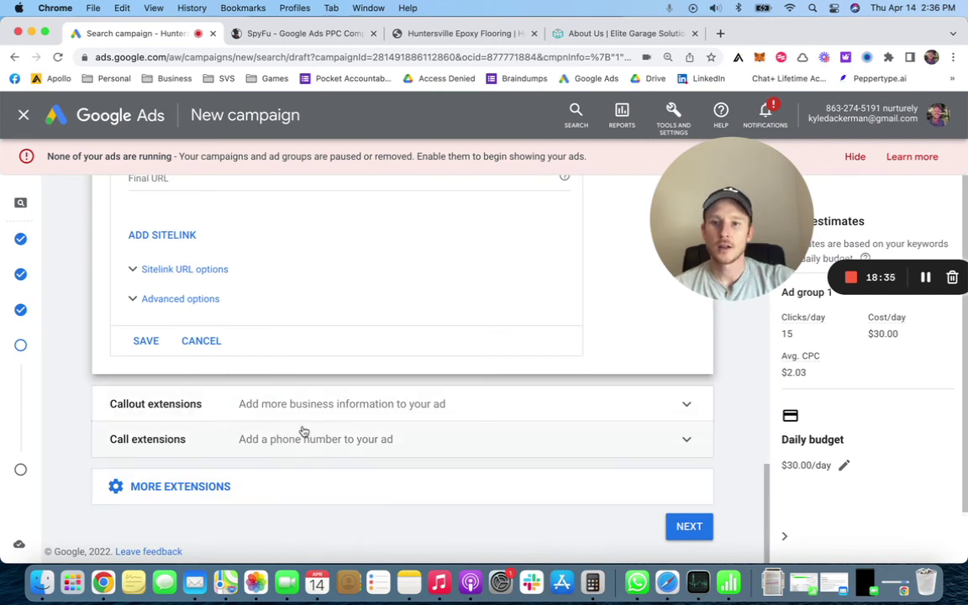
- Attach the existing business phone call extension and continue to the campaign review
{"action": "left_click", "coordinate": [300, 445]}
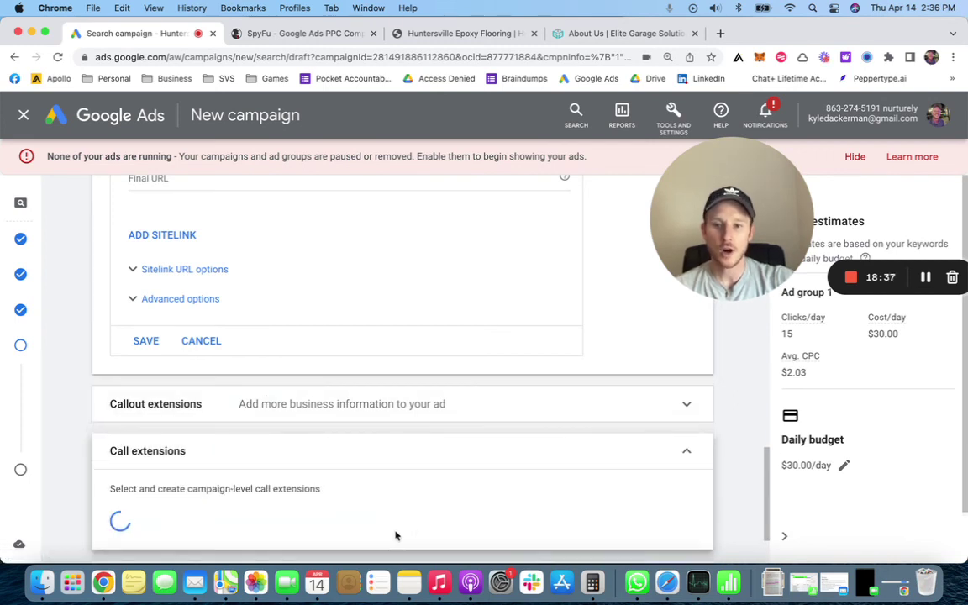
{"action": "scroll", "coordinate": [252, 462], "scroll_direction": "down", "scroll_amount": 3}
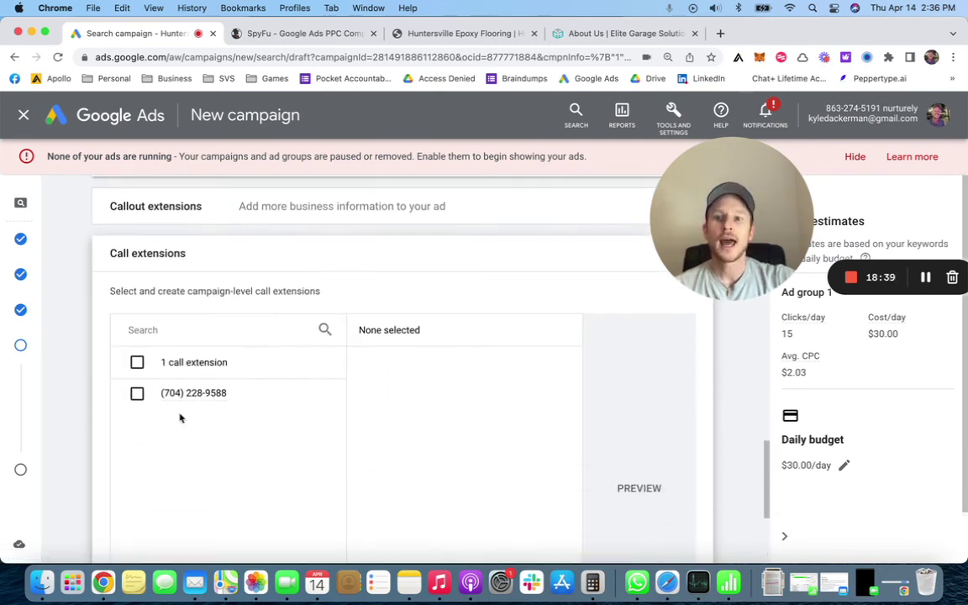
{"action": "left_click", "coordinate": [137, 394]}
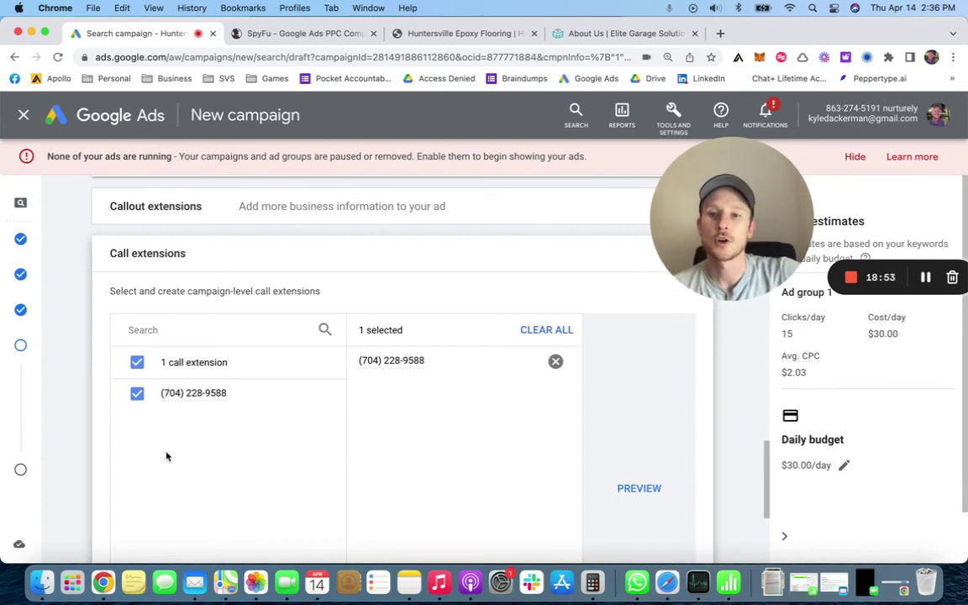
{"action": "scroll", "coordinate": [196, 454], "scroll_direction": "down", "scroll_amount": 5}
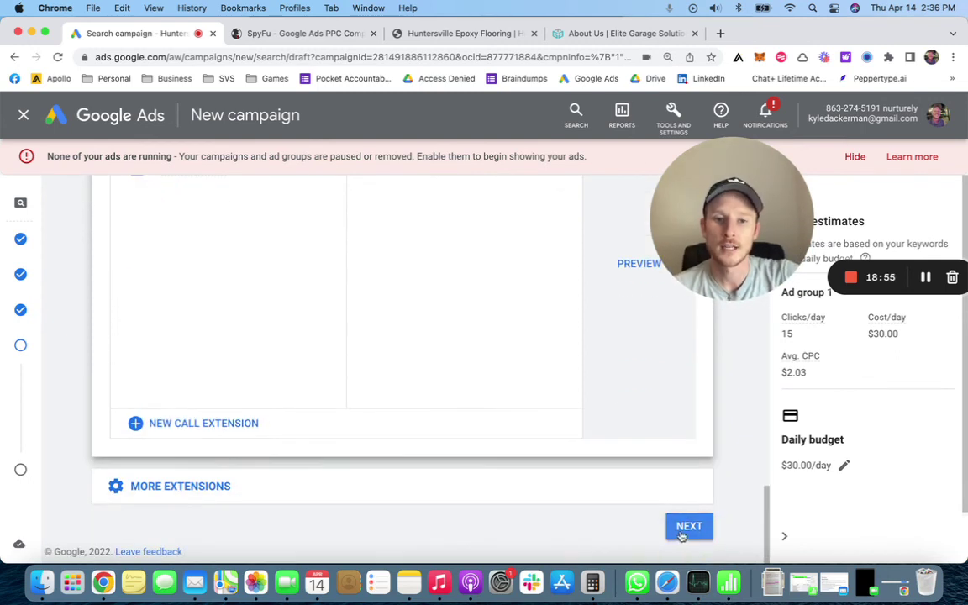
{"action": "left_click", "coordinate": [699, 527]}
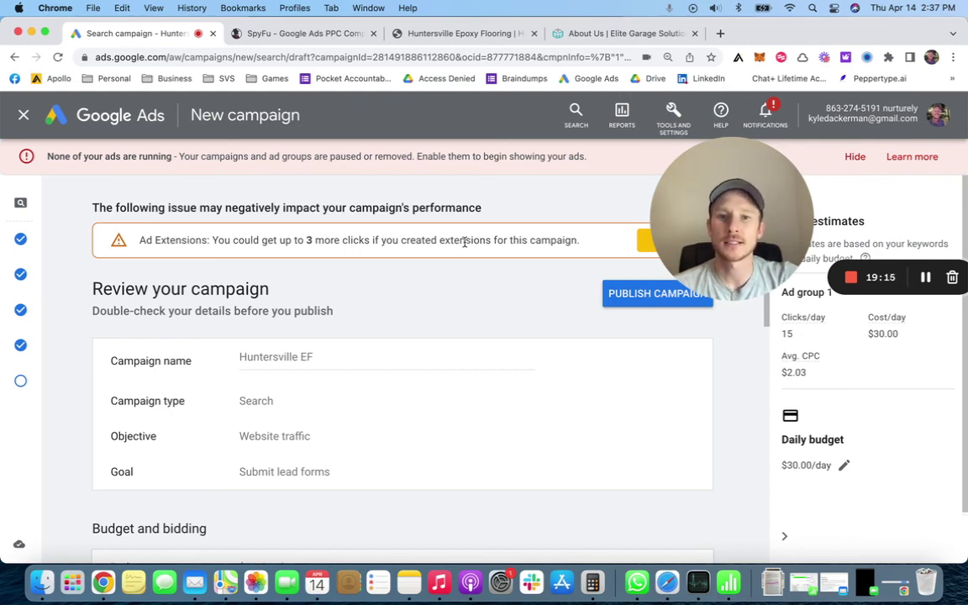
{"action": "scroll", "coordinate": [431, 296], "scroll_direction": "down", "scroll_amount": 2}
{"action": "scroll", "coordinate": [412, 311], "scroll_direction": "up", "scroll_amount": 3}
{"action": "scroll", "coordinate": [400, 319], "scroll_direction": "down", "scroll_amount": 10}
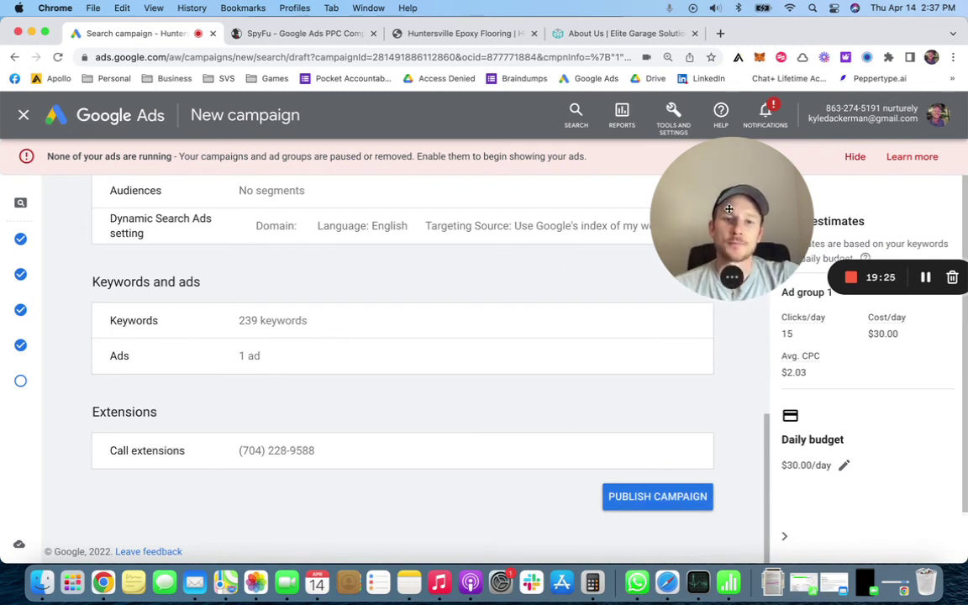
{"action": "left_click_drag", "start_coordinate": [739, 221], "coordinate": [333, 395]}
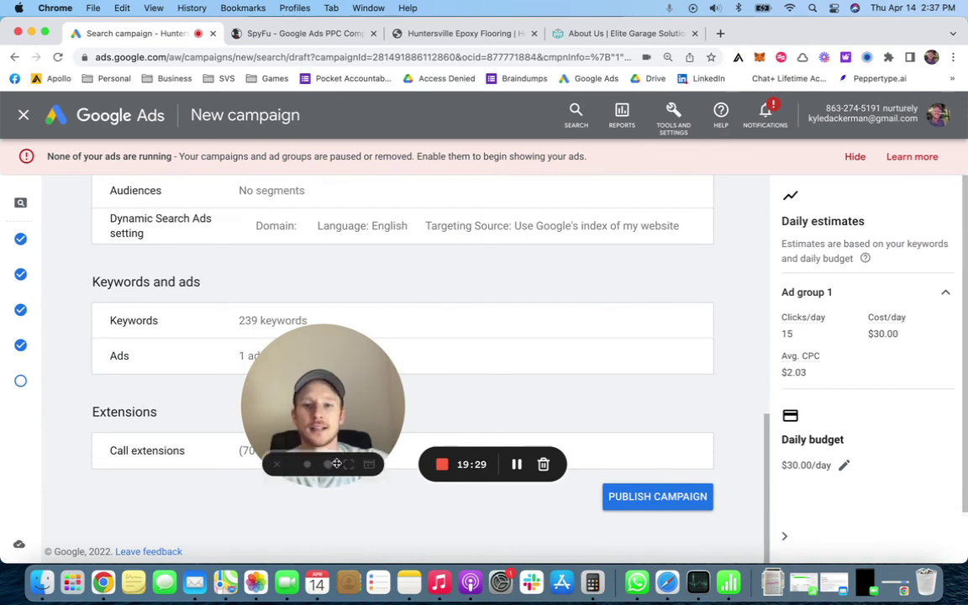
{"action": "left_click", "coordinate": [327, 465]}
{"action": "left_click_drag", "start_coordinate": [326, 464], "coordinate": [597, 211]}
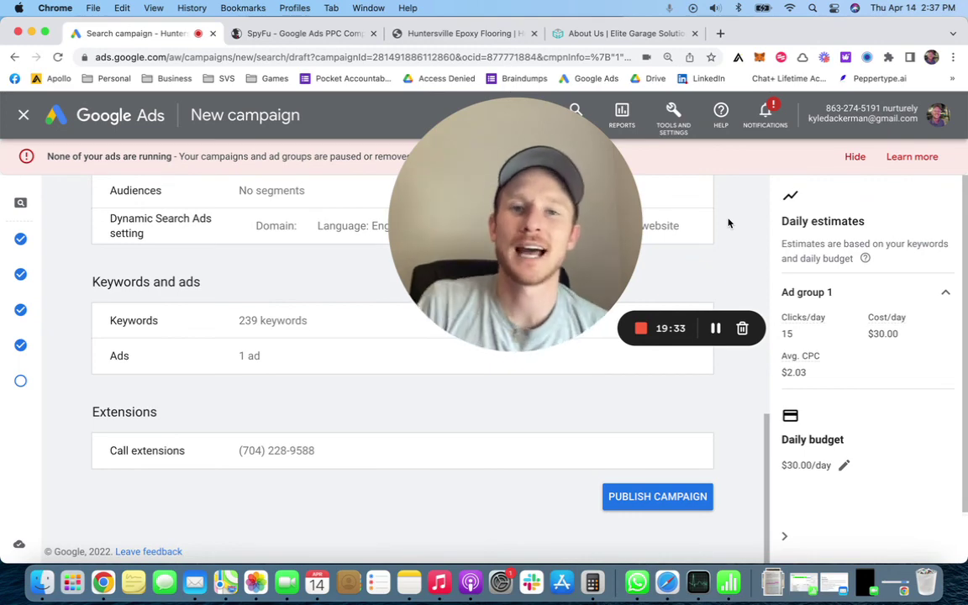